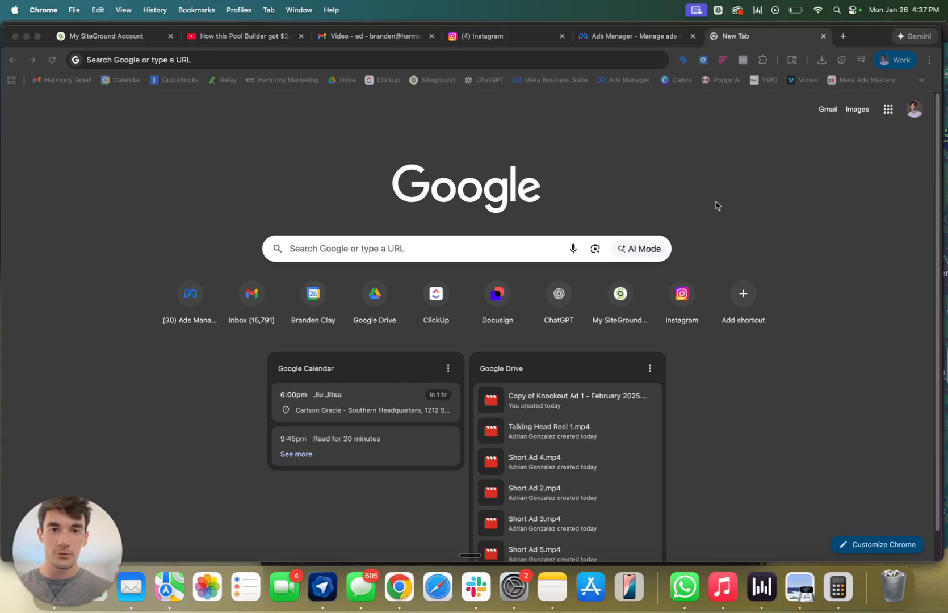
Search the web for "meta business suite" and open the Meta Business Suite home page through its official site.
click(569, 153)
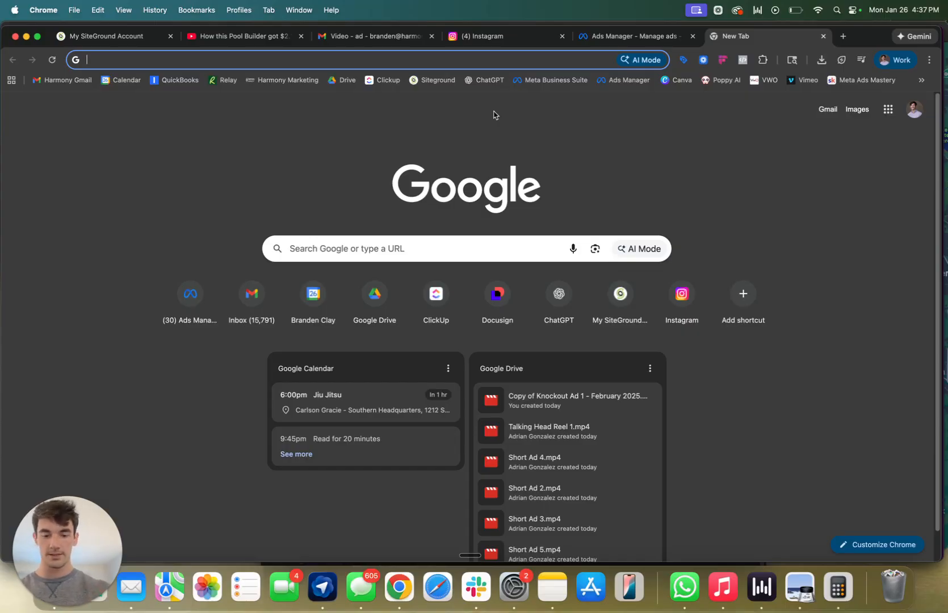
text(meta business suite)
key(Return)
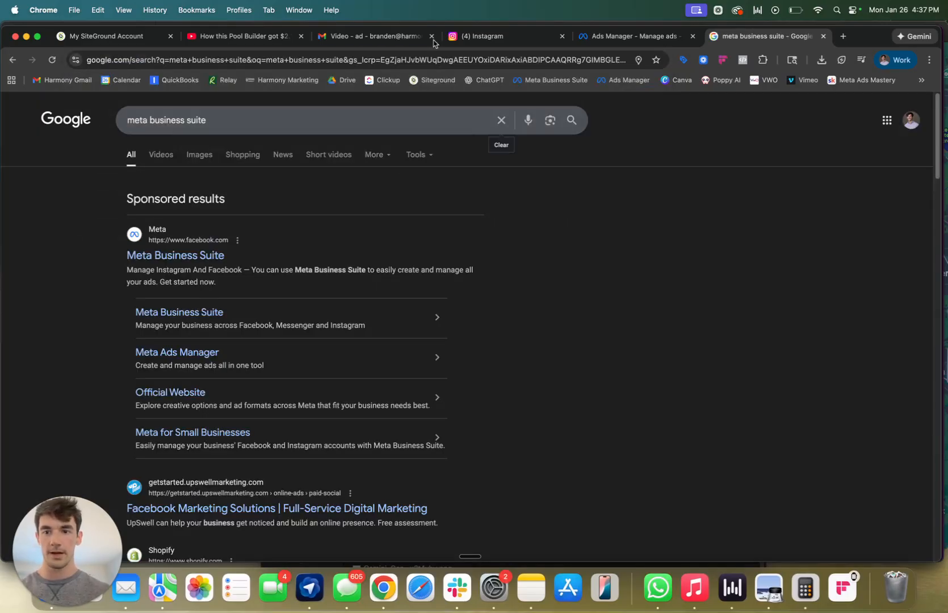
click(166, 255)
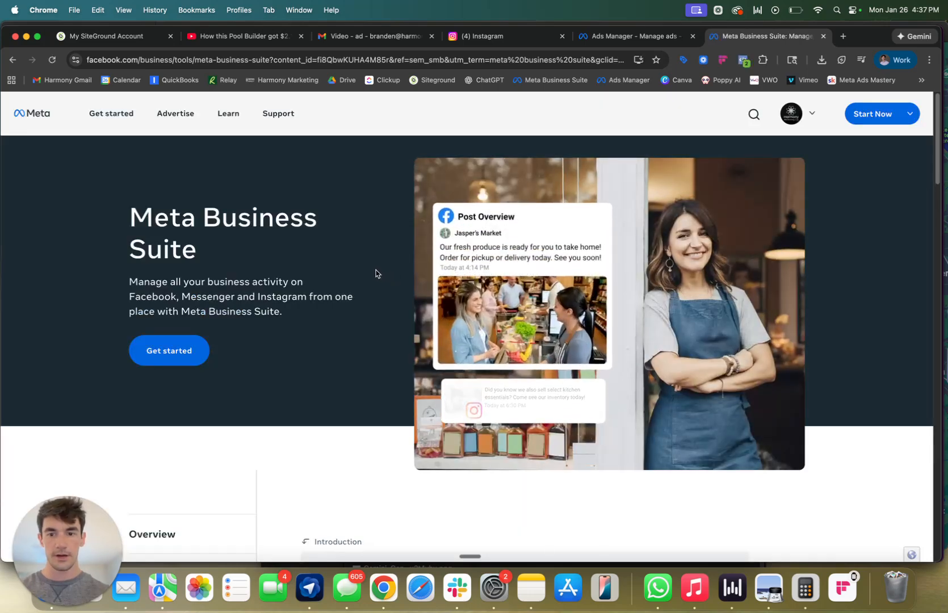
click(194, 349)
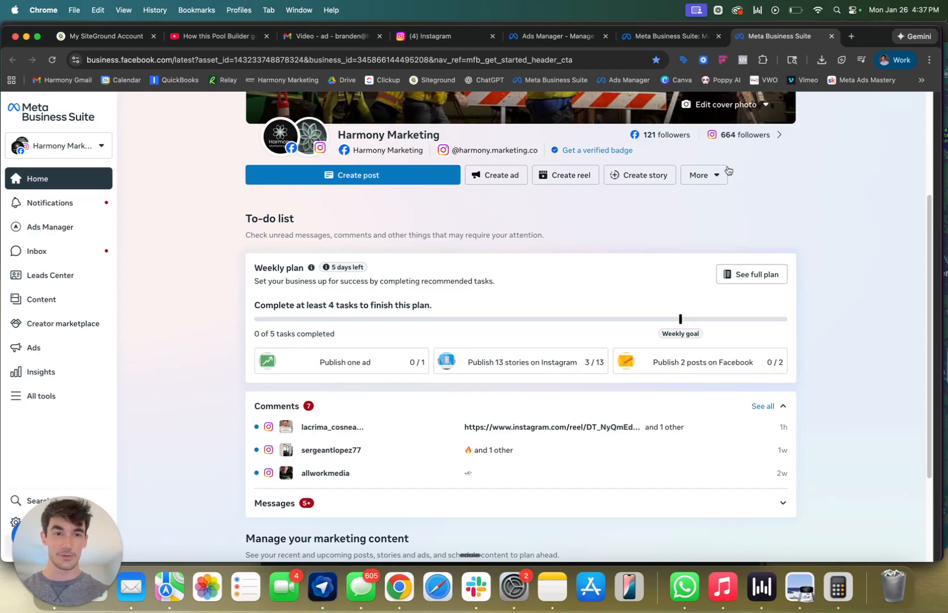
scroll(716, 165, up, 3)
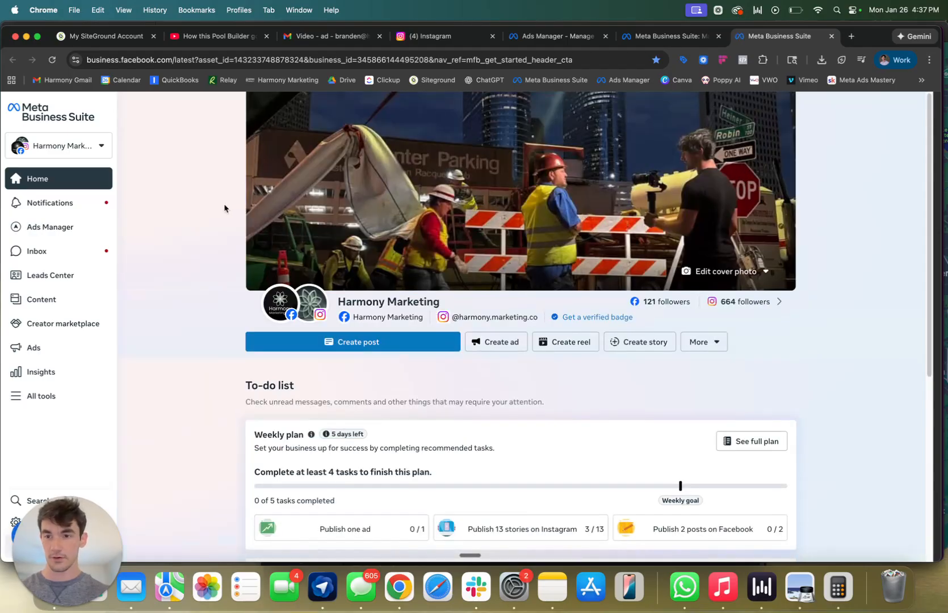
scroll(220, 207, down, 4)
scroll(217, 205, up, 4)
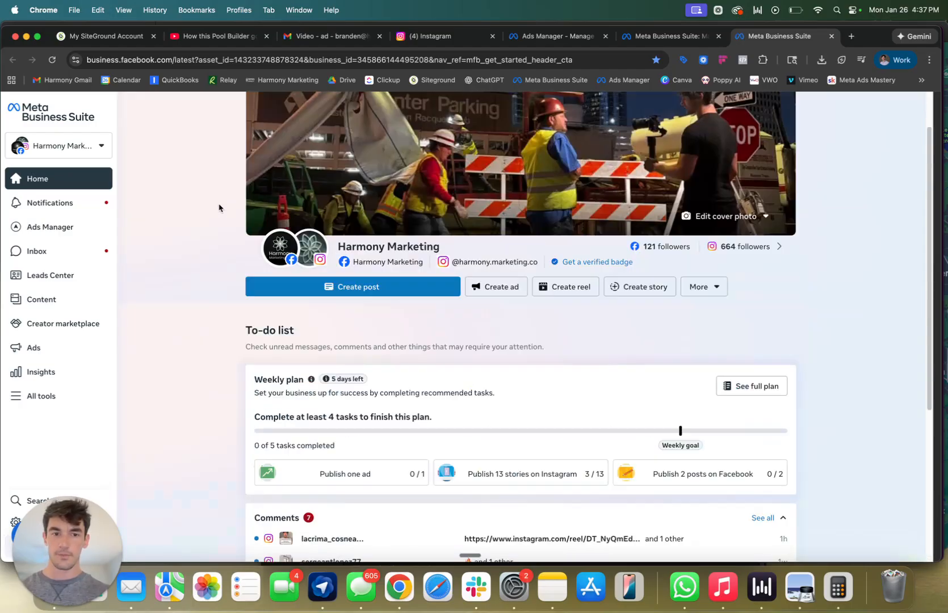
click(26, 220)
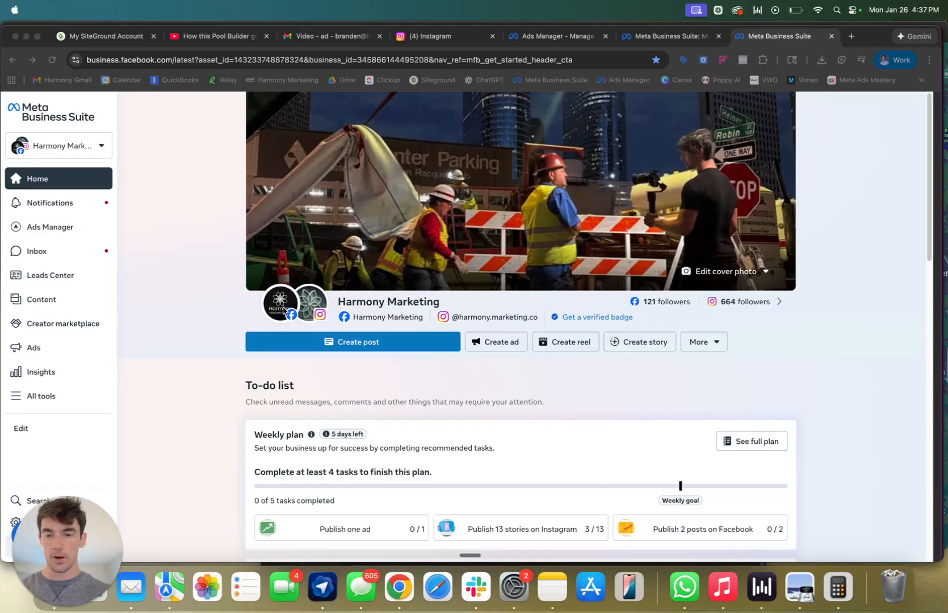
scroll(262, 301, down, 1)
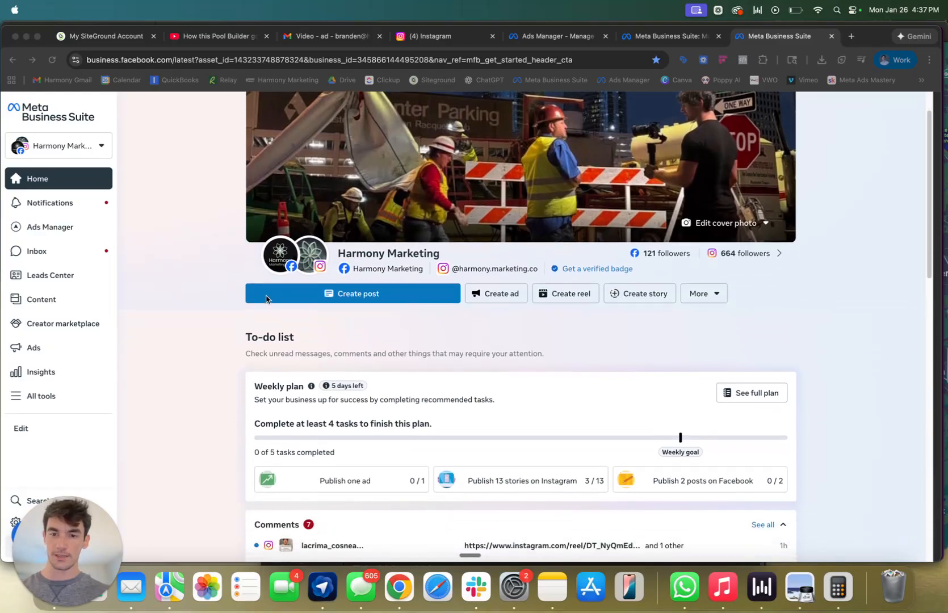
scroll(289, 251, down, 1)
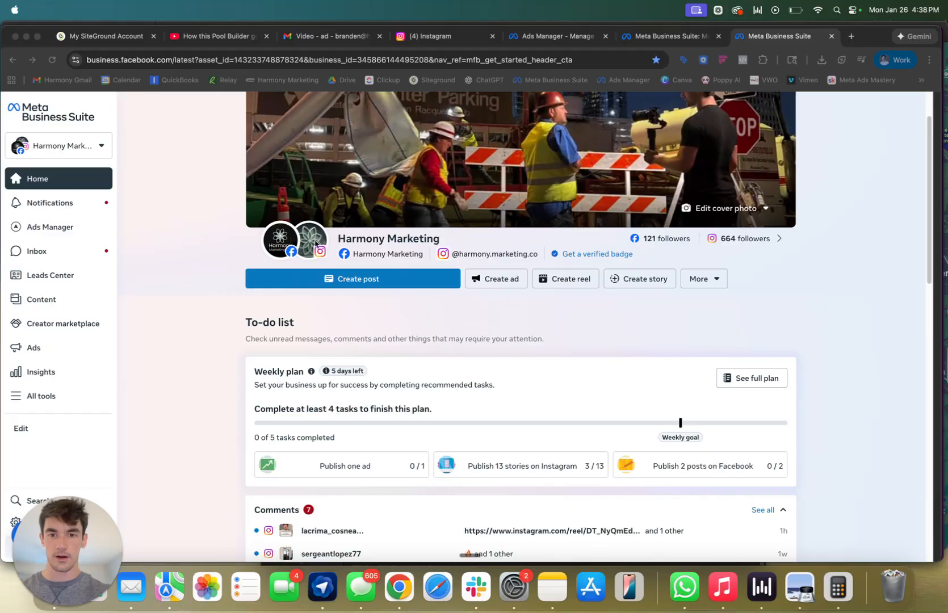
Open the business portfolio's settings and show its list of ad accounts.
drag(68, 542, 156, 432)
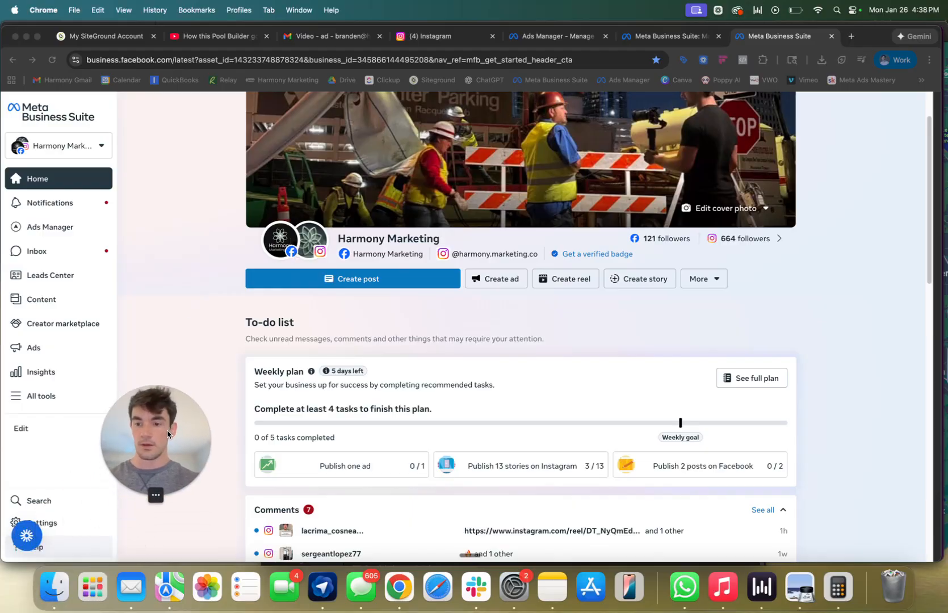
click(67, 524)
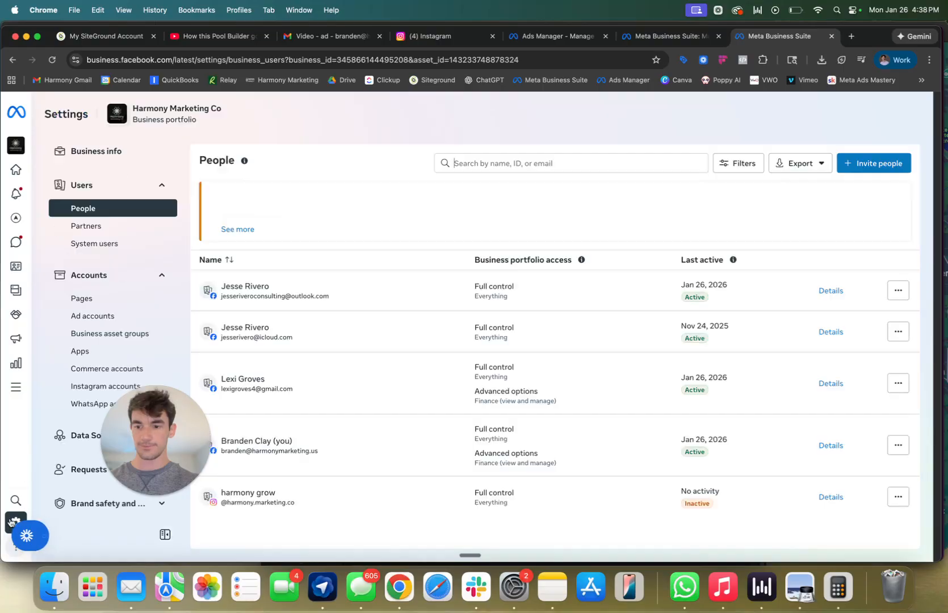
drag(156, 444, 865, 491)
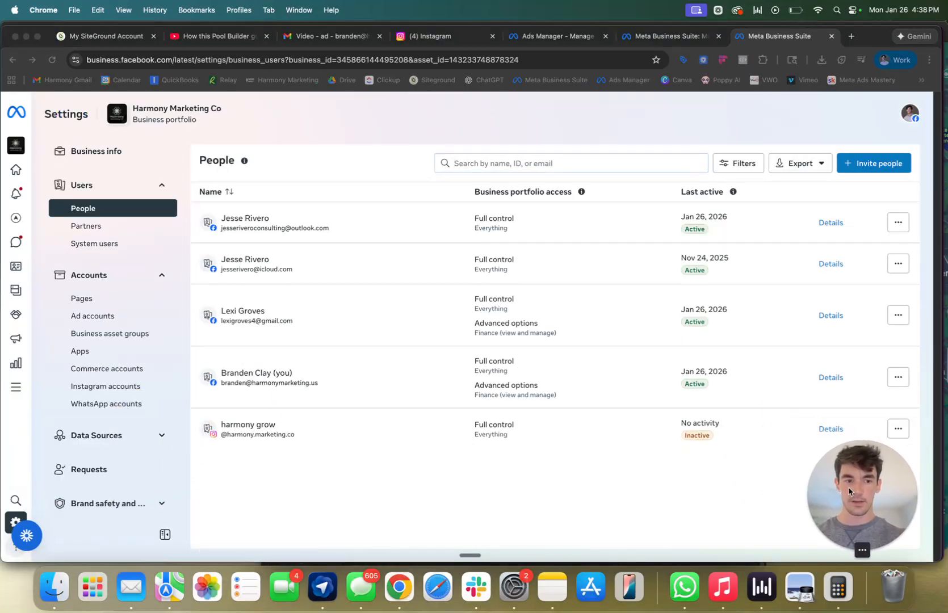
click(101, 304)
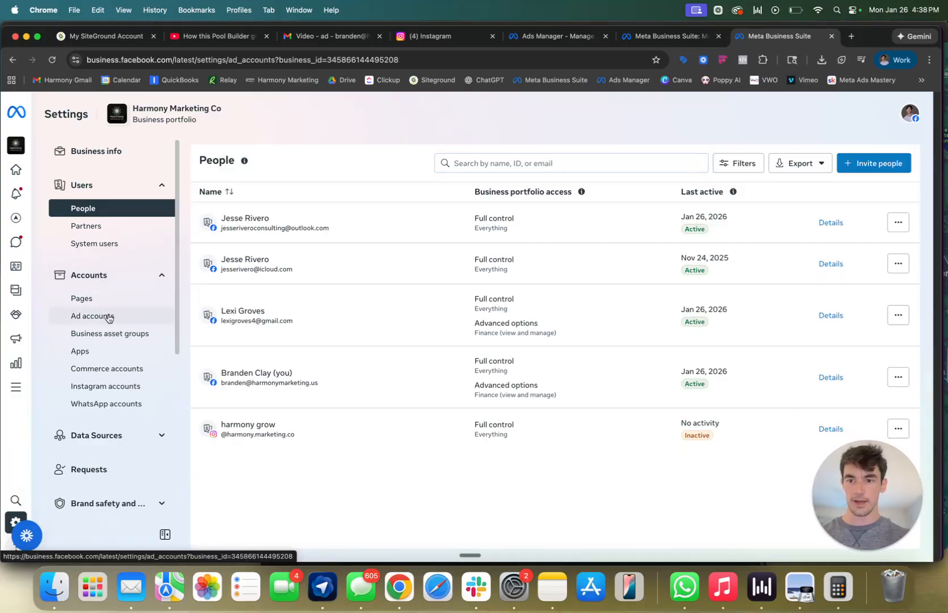
click(108, 317)
click(273, 213)
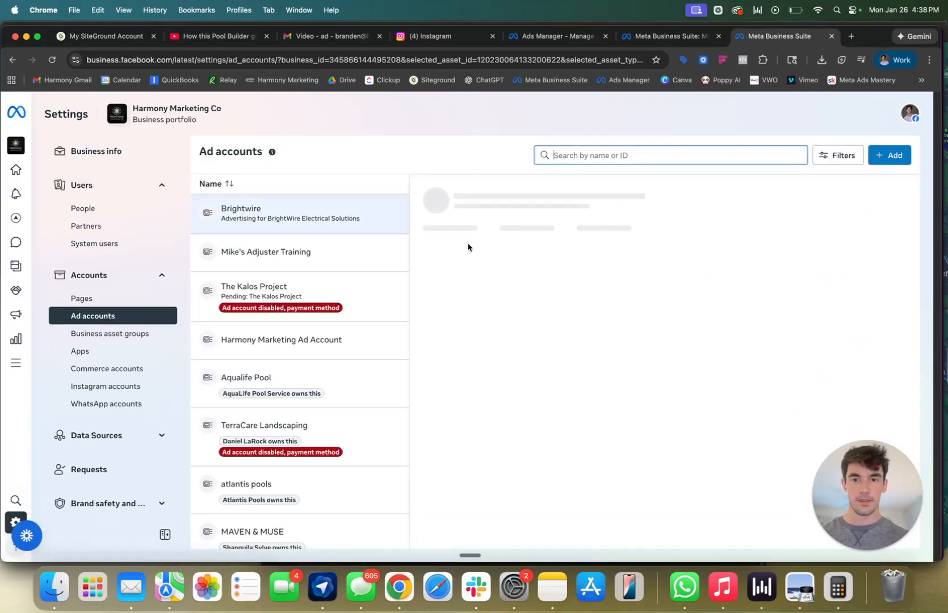
Start creating a new ad account for the portfolio and name it "Harmony Marketing".
click(899, 156)
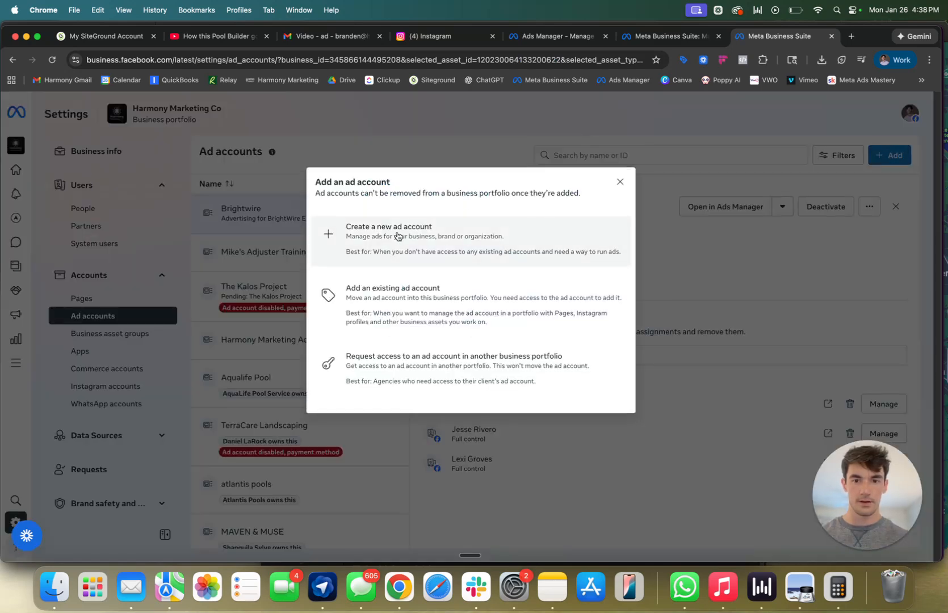
click(397, 235)
click(453, 221)
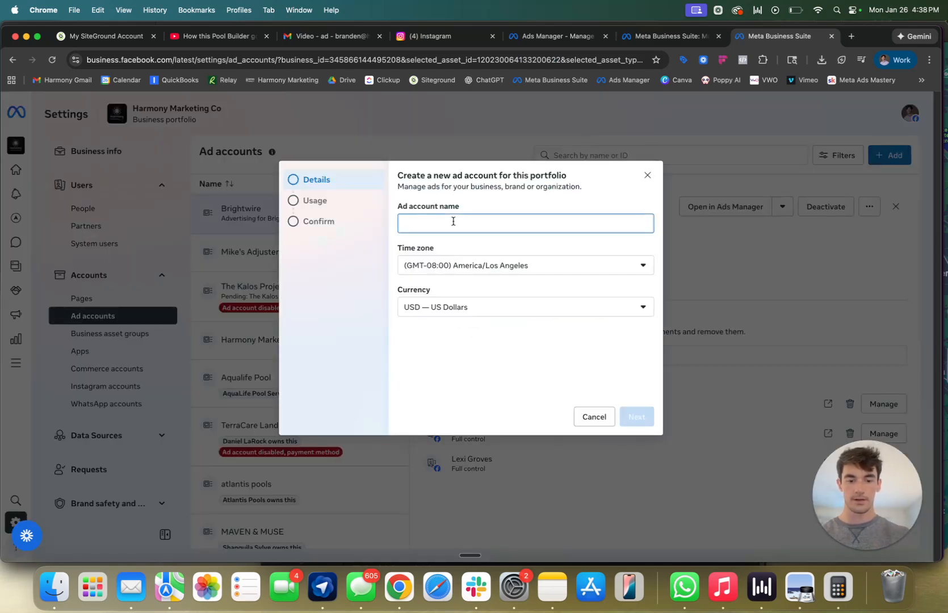
text(Harmony Marketing)
Set the new ad account's time zone to (GMT-06:00) America/Chicago.
click(484, 262)
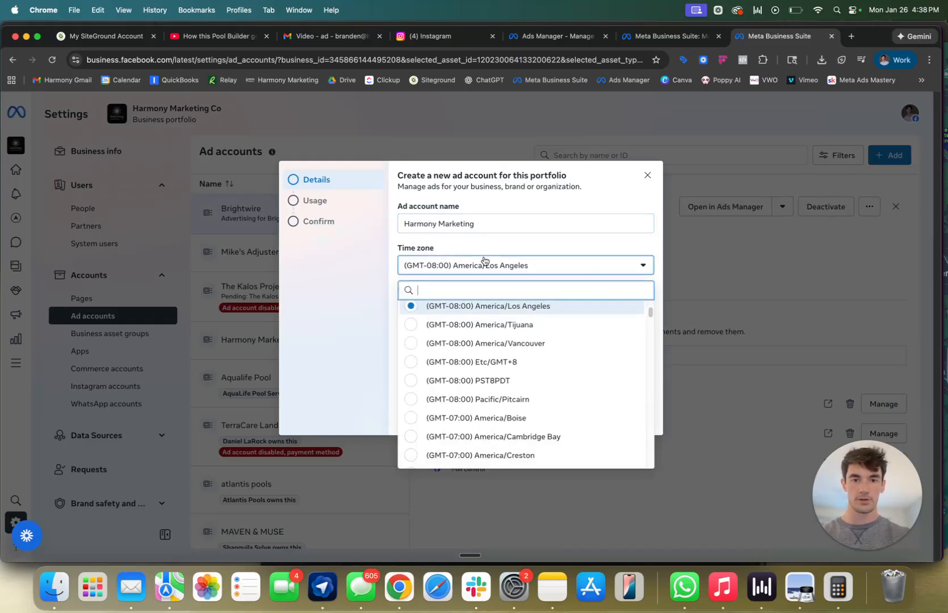
text(chicago)
click(510, 332)
click(518, 265)
text(chic)
click(508, 312)
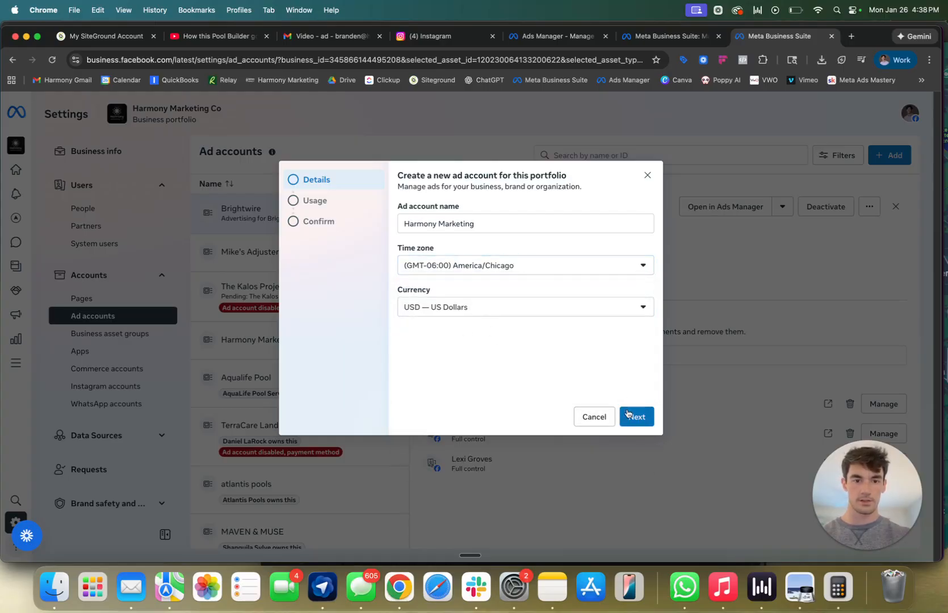
Keep My business as the new ad account's usage and agree to the terms and policies, but leave the setup without creating the account.
click(628, 414)
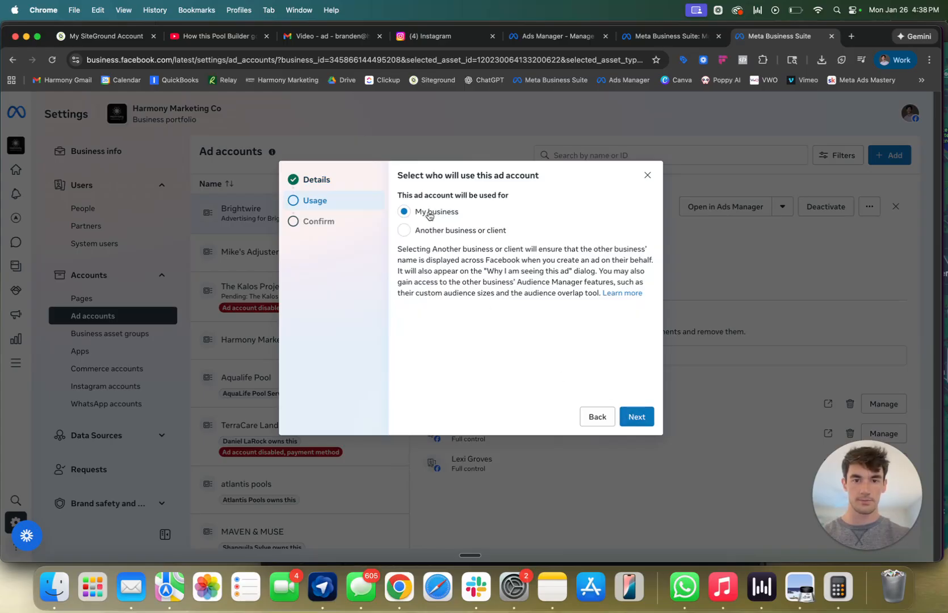
click(648, 415)
click(404, 372)
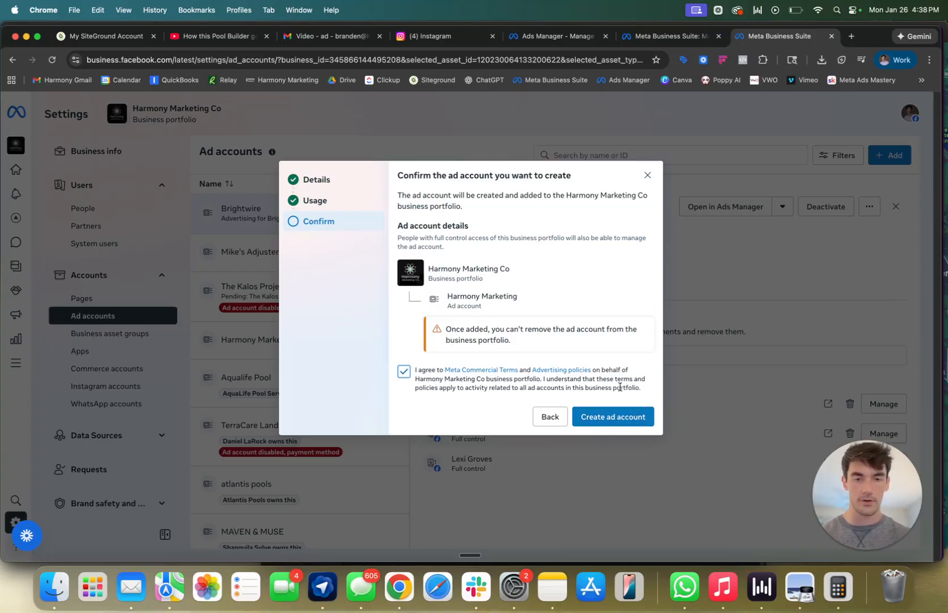
click(647, 175)
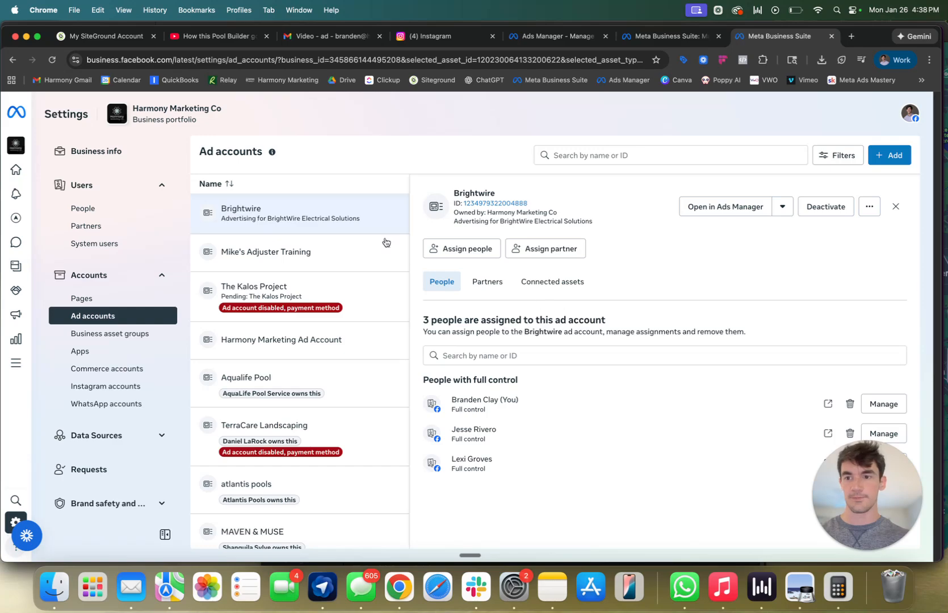
Examine the permission options for assigning a person to the Brightwire ad account, leaving the assignments as they are.
click(36, 196)
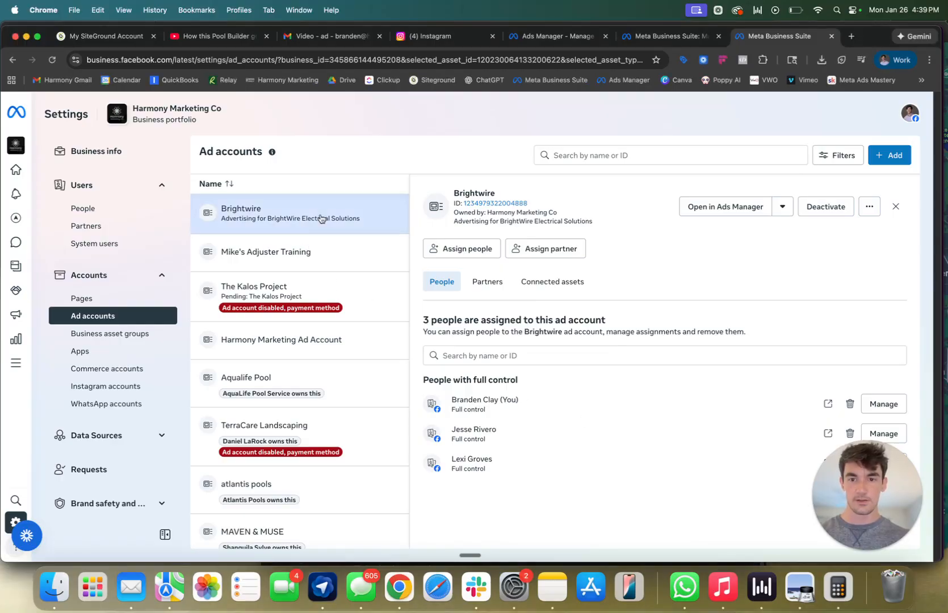
click(469, 249)
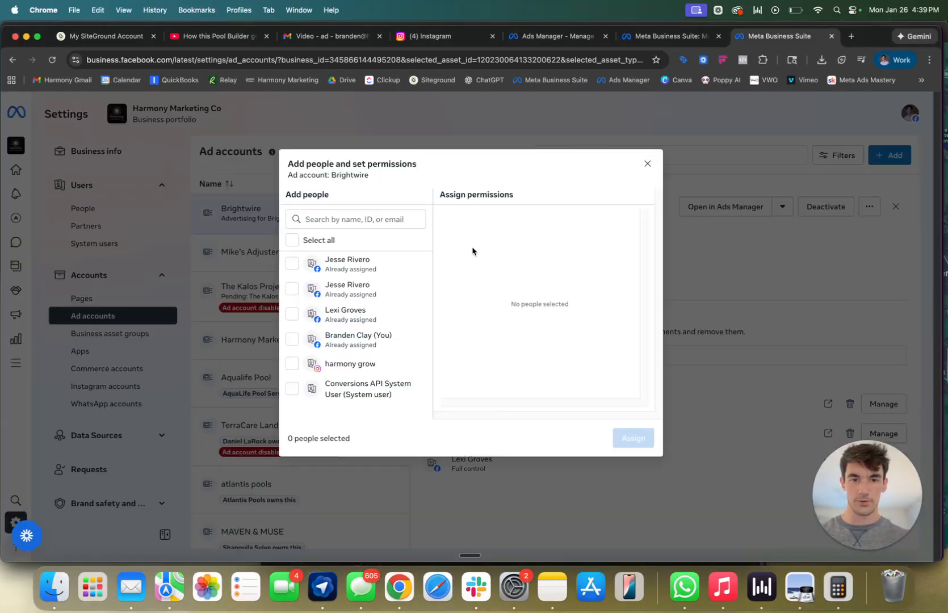
click(292, 263)
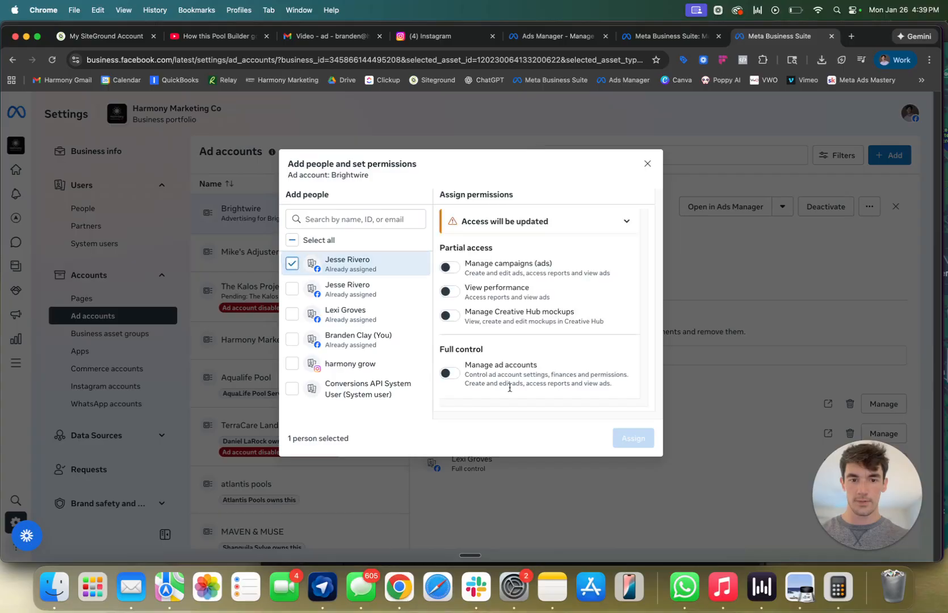
click(688, 298)
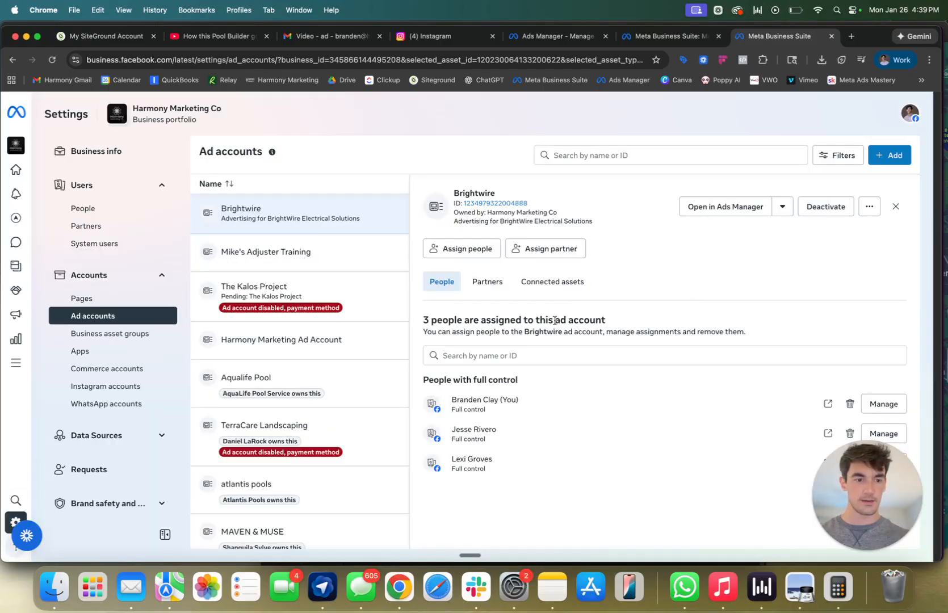
Open Ads Manager from the full list of business tools, dismissing the weekly review.
click(16, 340)
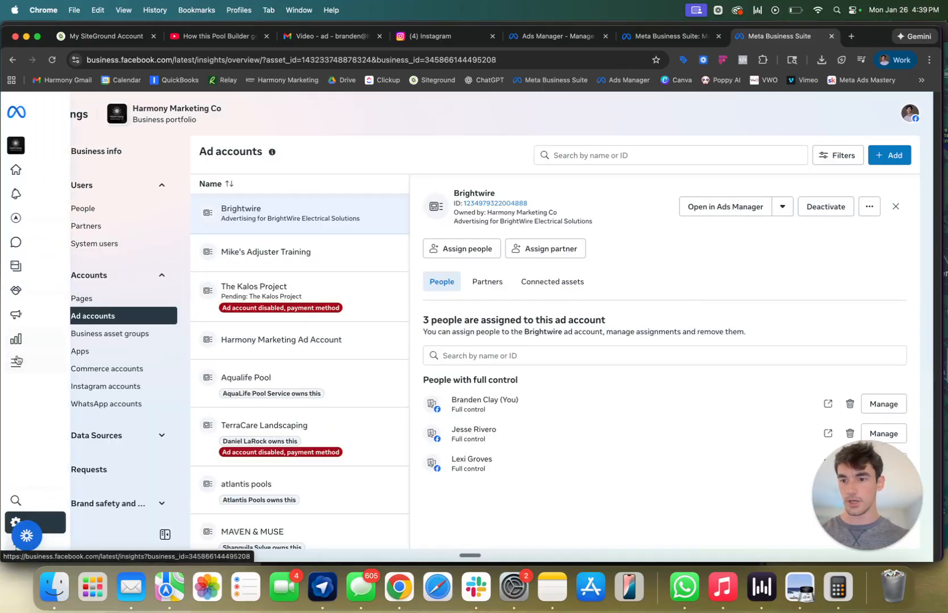
click(14, 366)
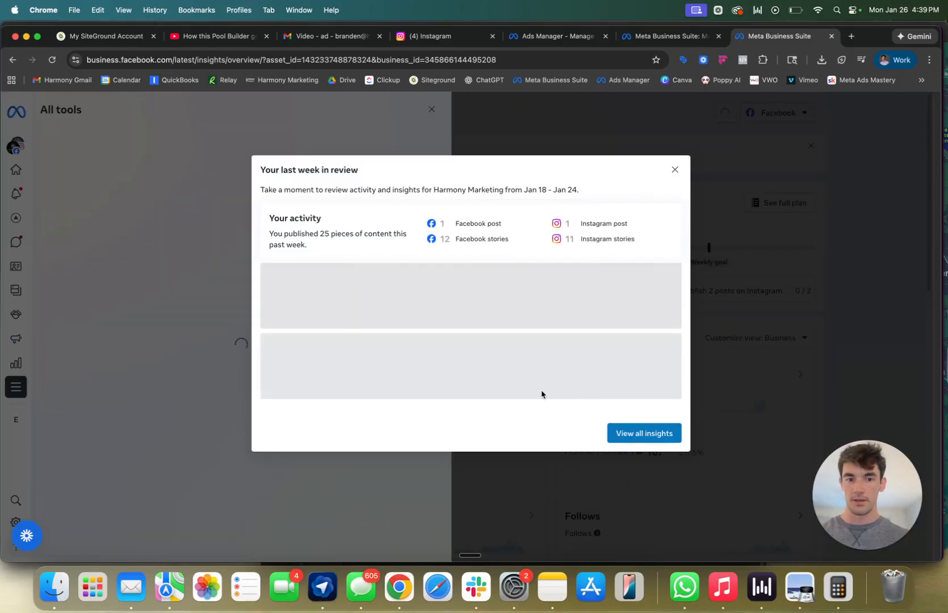
click(674, 169)
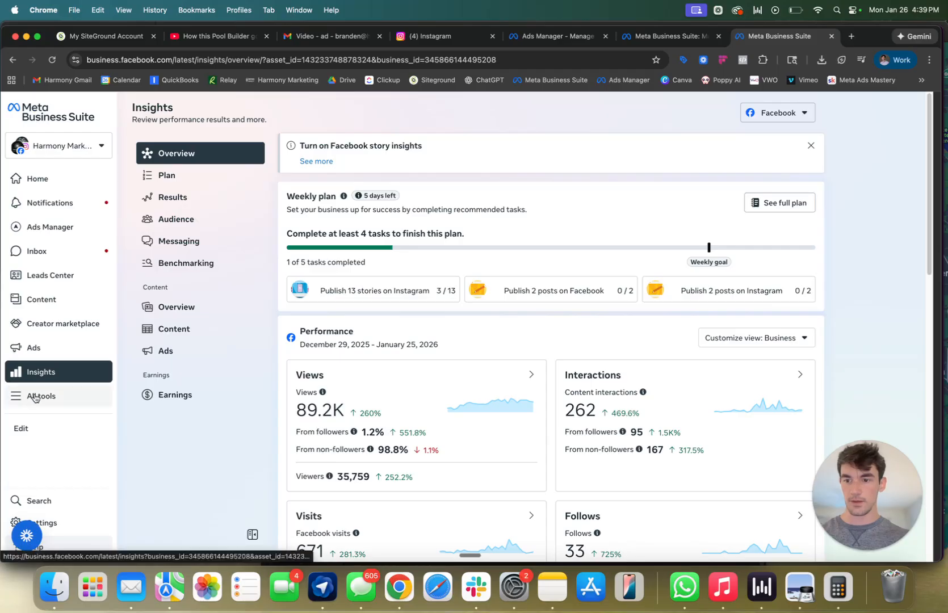
click(35, 397)
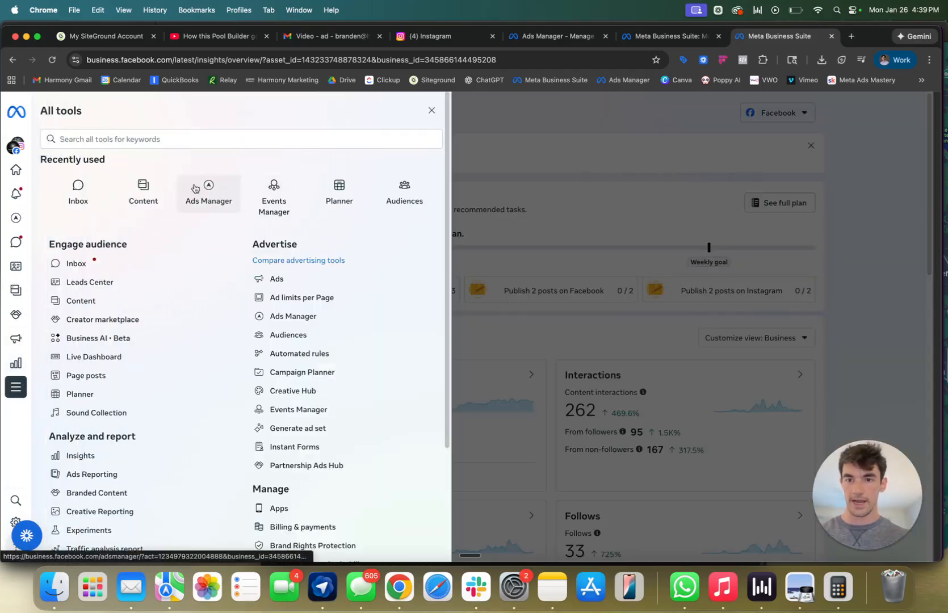
click(214, 188)
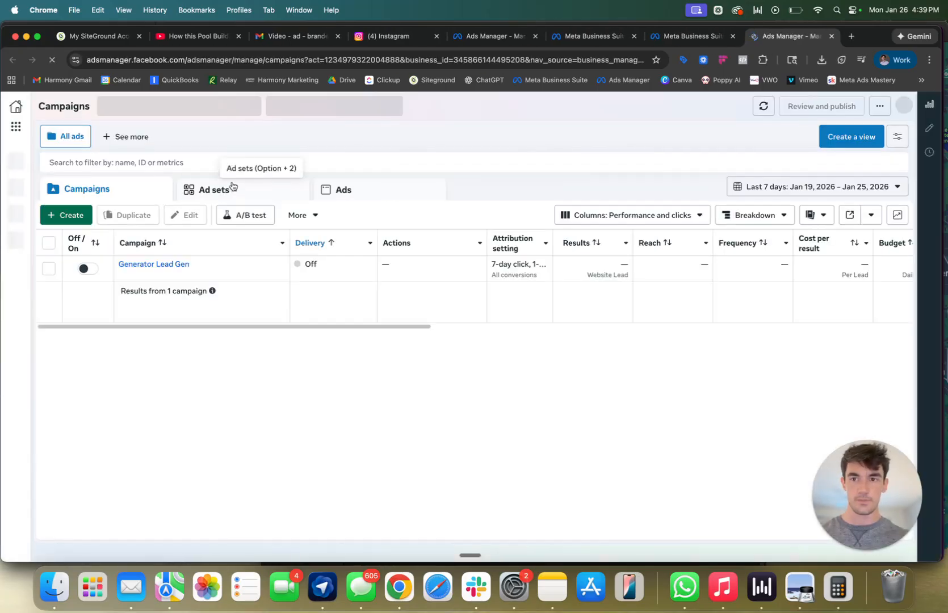
Search the ad accounts for "harmony" and switch Ads Manager to the Harmony Marketing Ad Account.
click(249, 109)
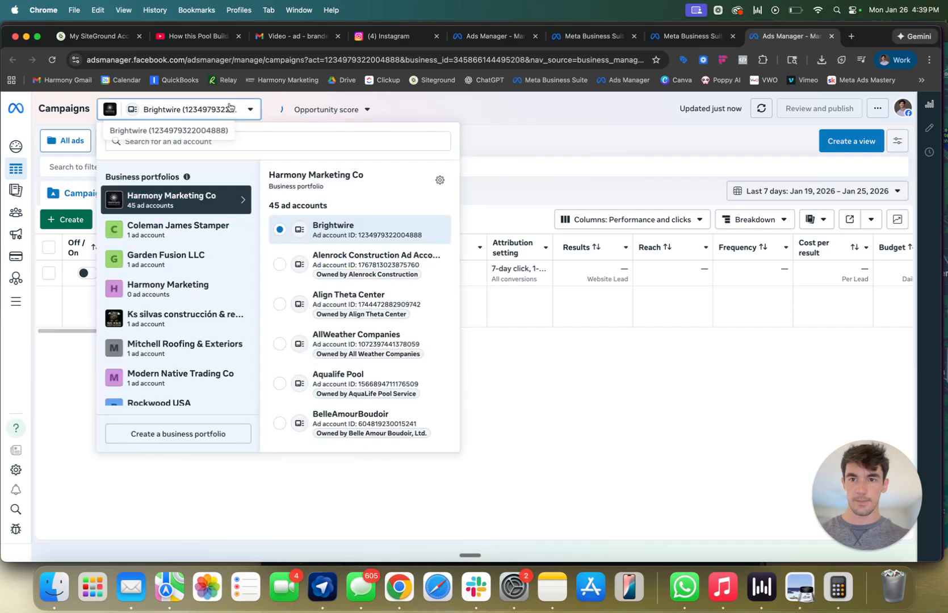
click(254, 141)
click(216, 117)
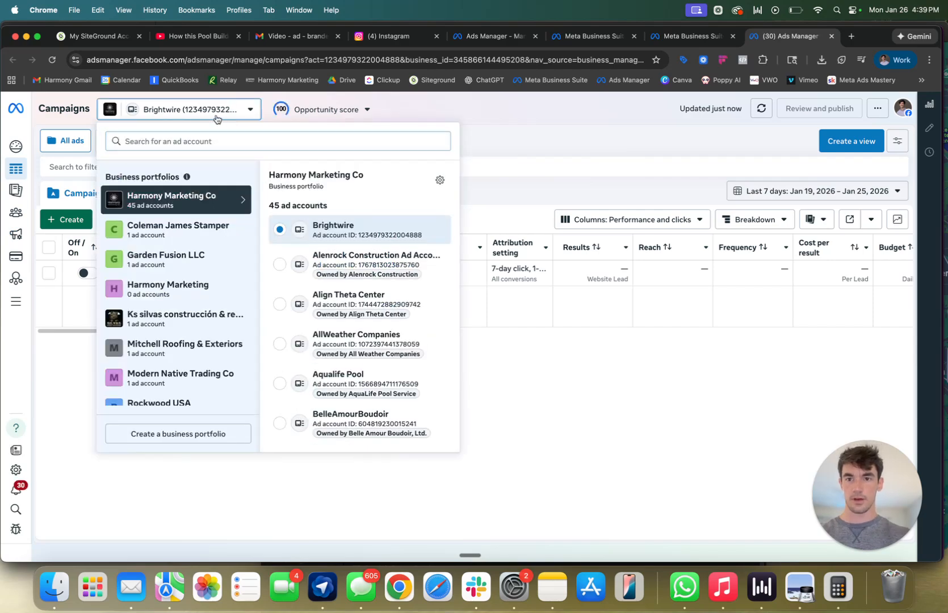
click(216, 117)
click(234, 115)
click(275, 142)
text(harmony)
click(258, 229)
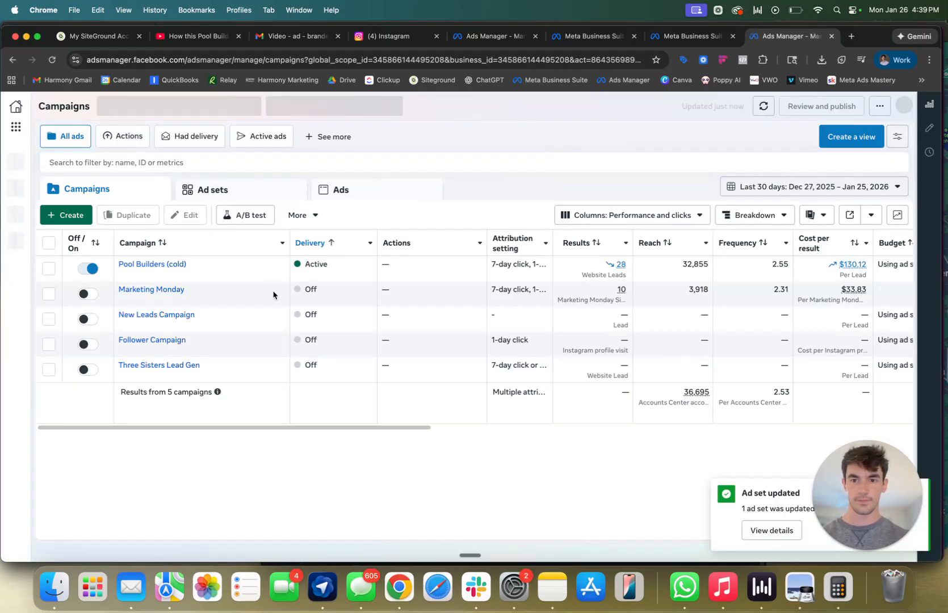
Create an auction campaign with the Engagement objective and manual setup, and close its editor, leaving it as a draft.
drag(868, 497, 876, 444)
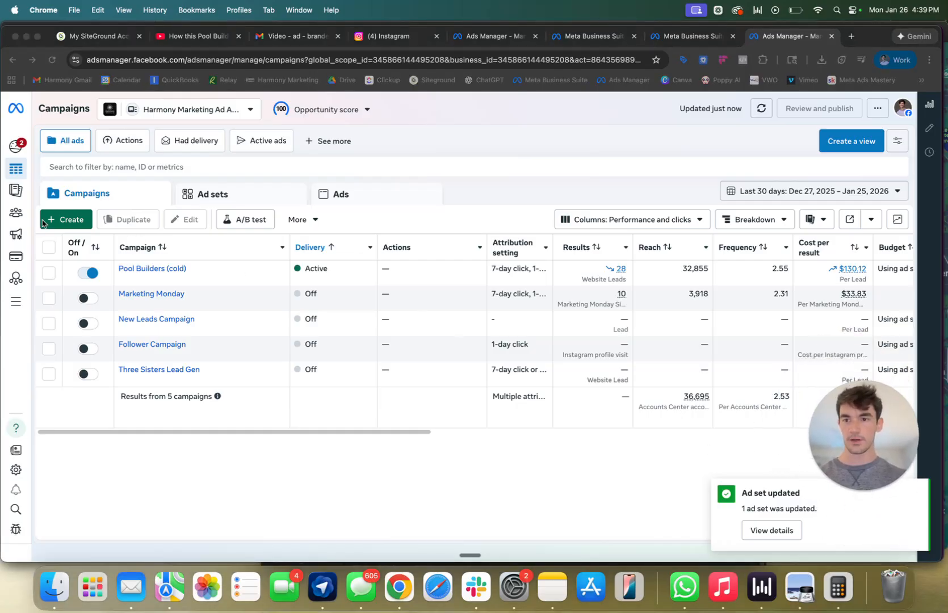
click(75, 225)
click(71, 221)
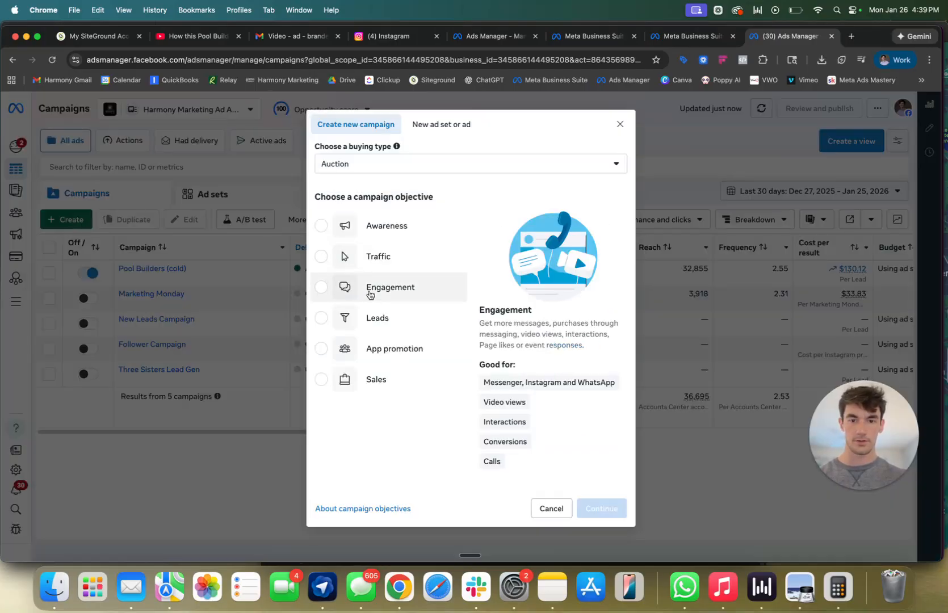
click(392, 289)
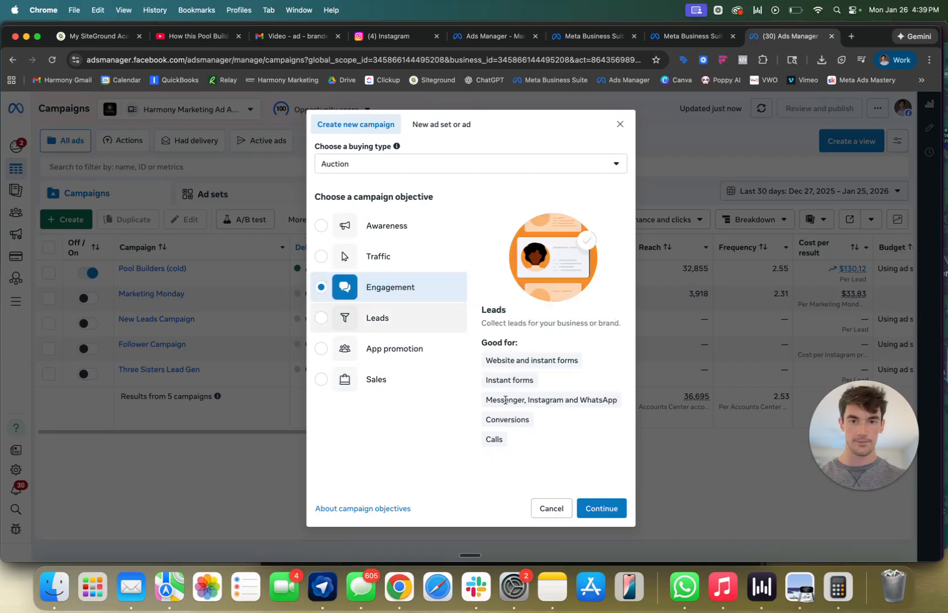
click(604, 508)
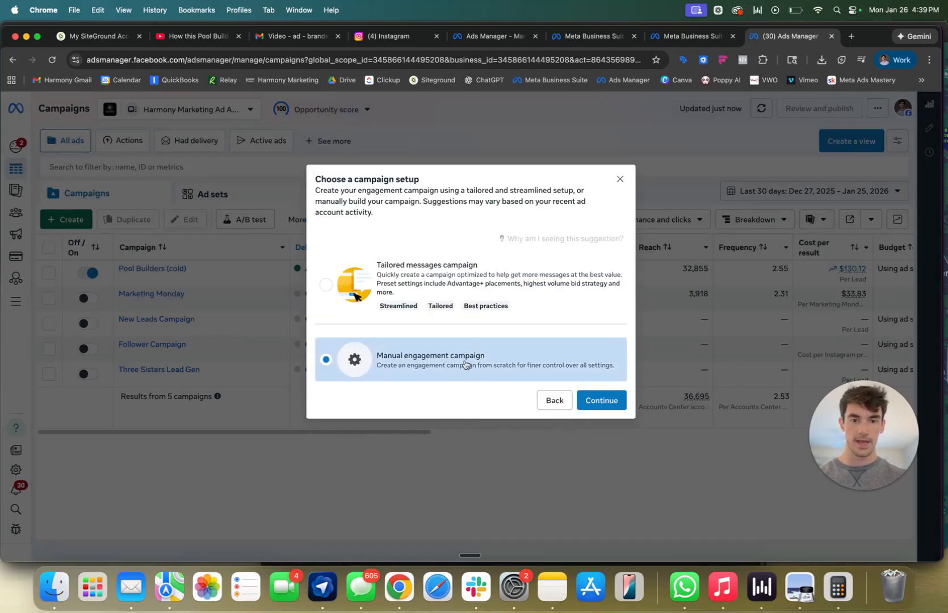
click(614, 403)
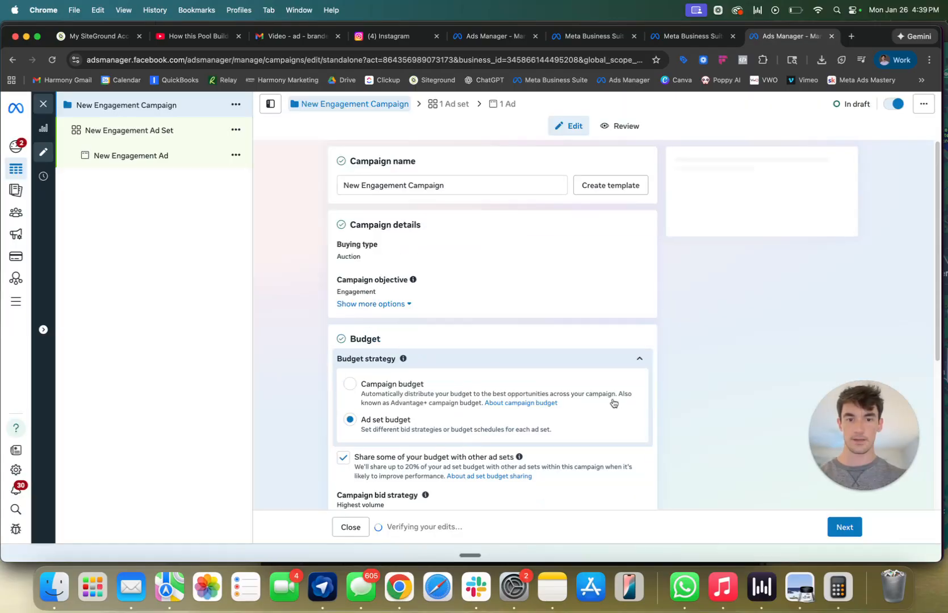
click(42, 106)
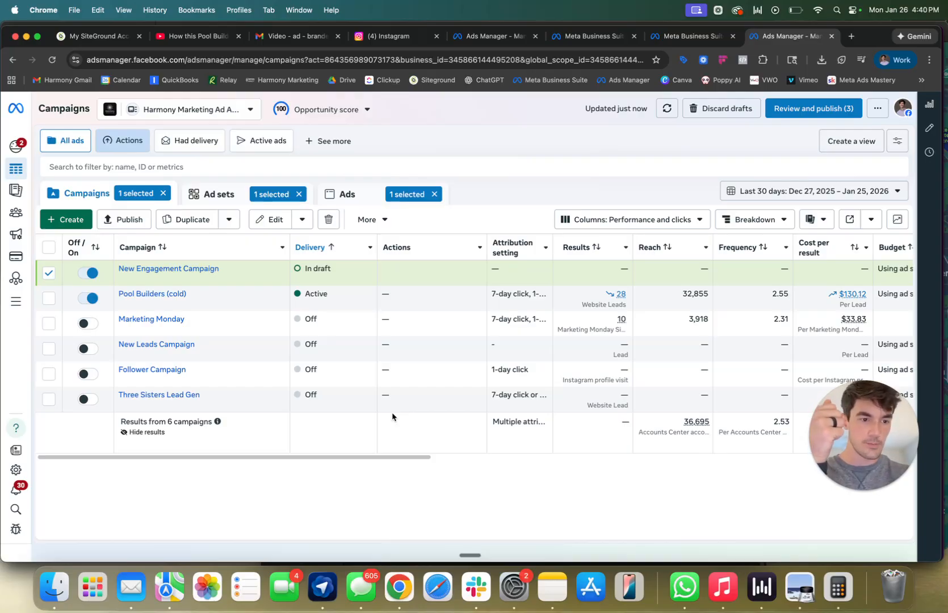
click(43, 213)
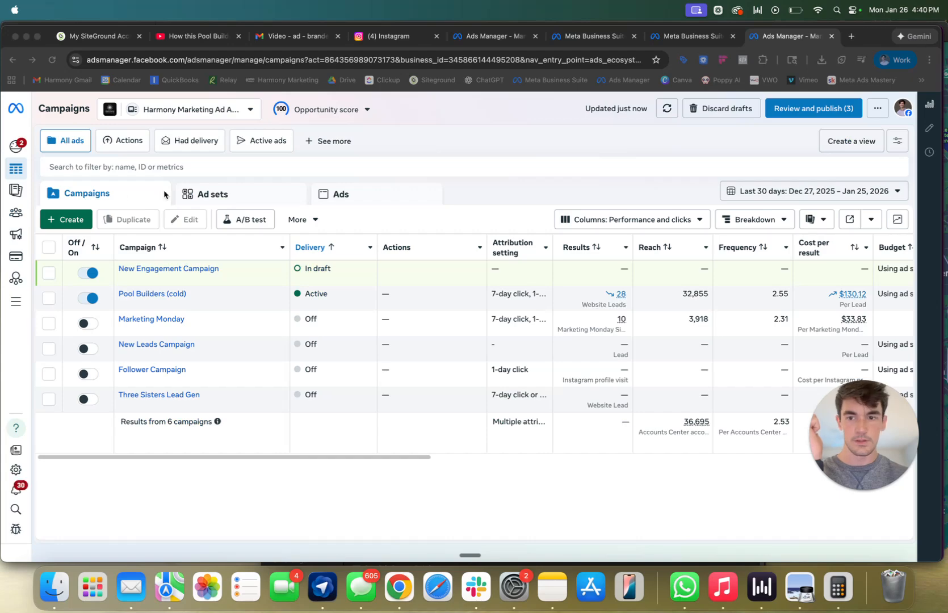
click(86, 199)
click(82, 221)
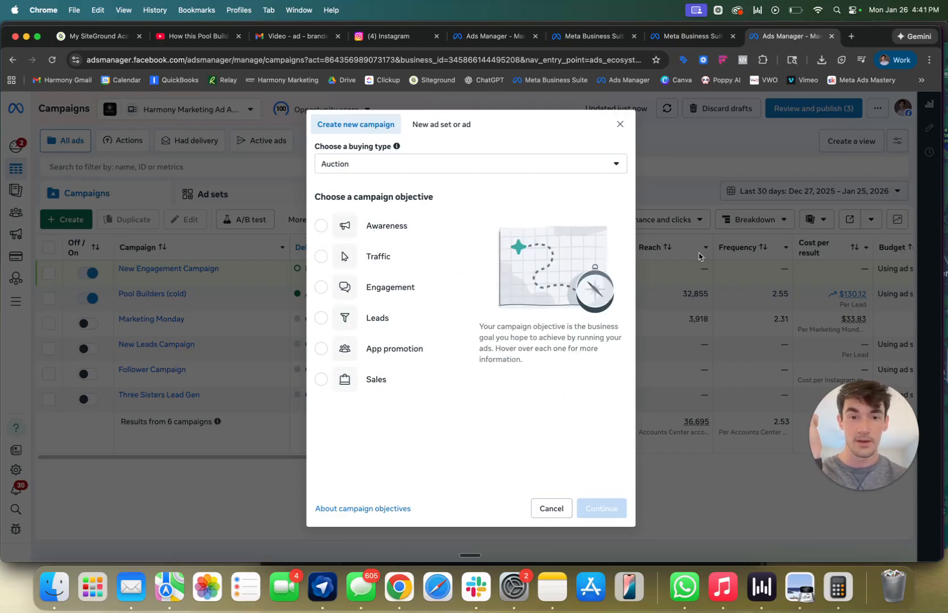
click(620, 124)
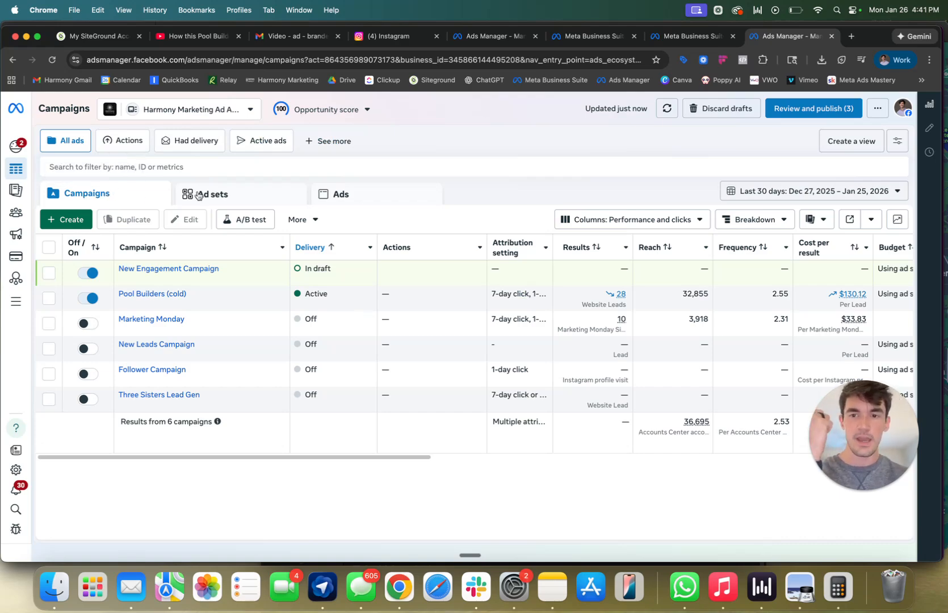
Look through the account's ad sets and its list of ads, and return to the campaigns overview.
click(218, 193)
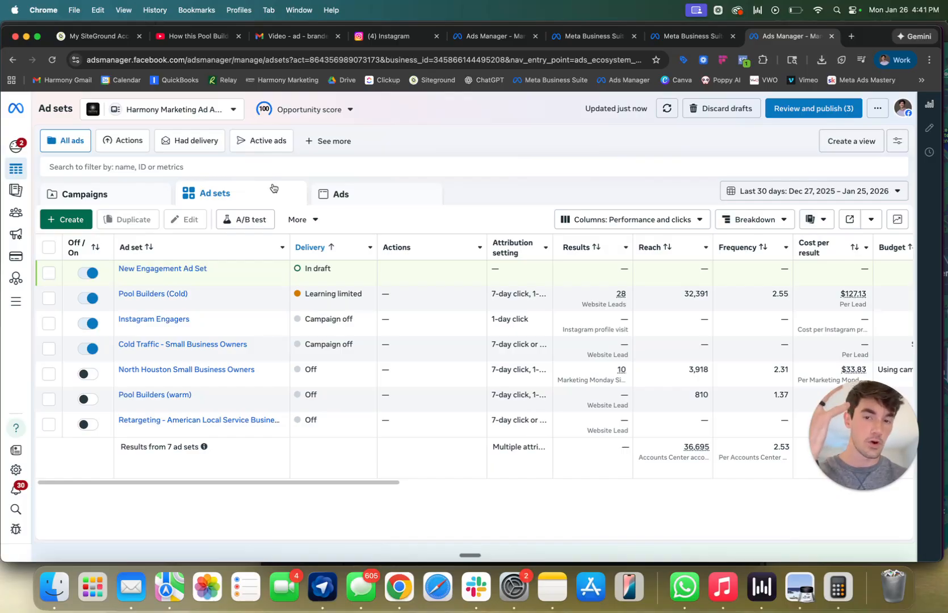
click(341, 194)
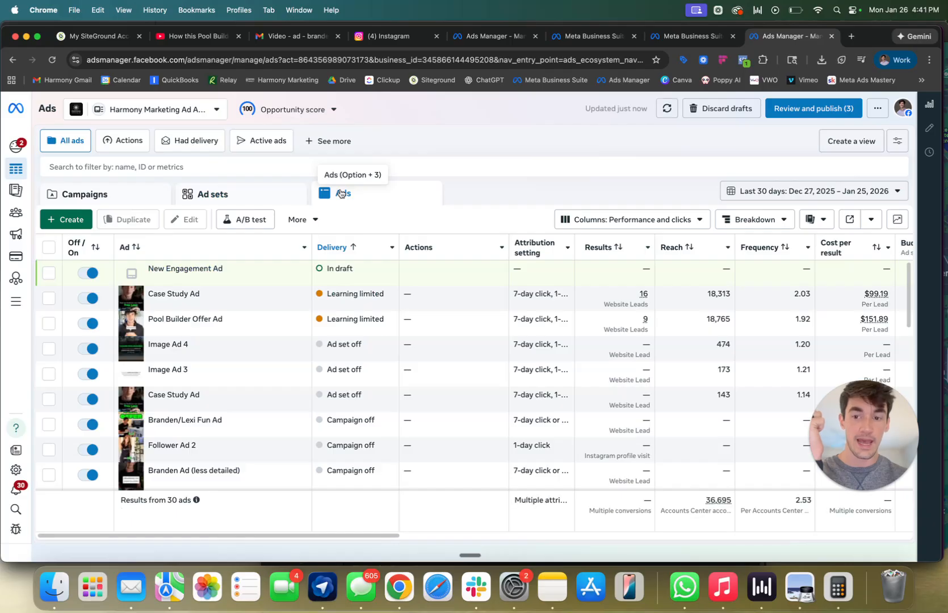
scroll(158, 349, down, 3)
scroll(158, 349, down, 5)
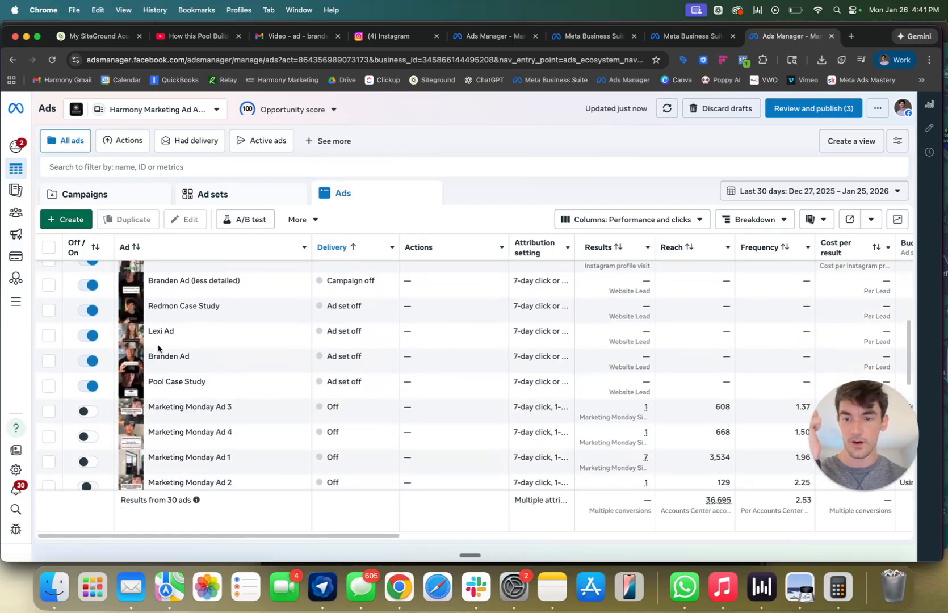
scroll(159, 349, up, 7)
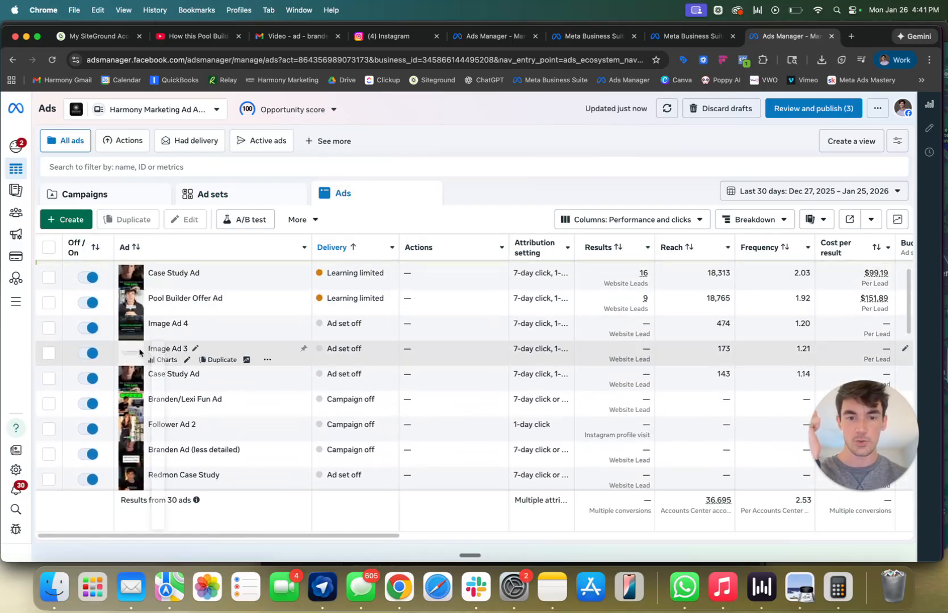
mouse_move(165, 333)
scroll(260, 292, up, 1)
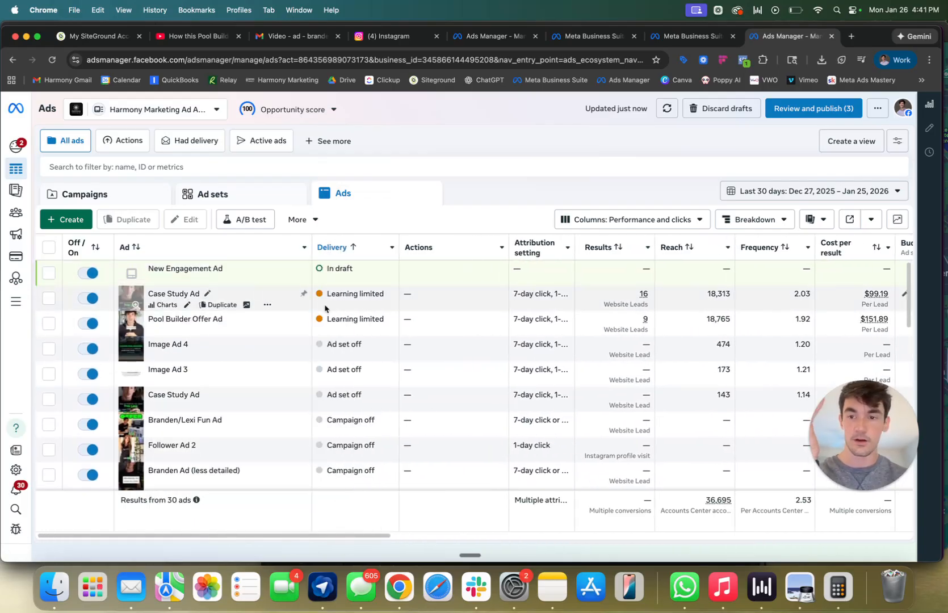
click(136, 194)
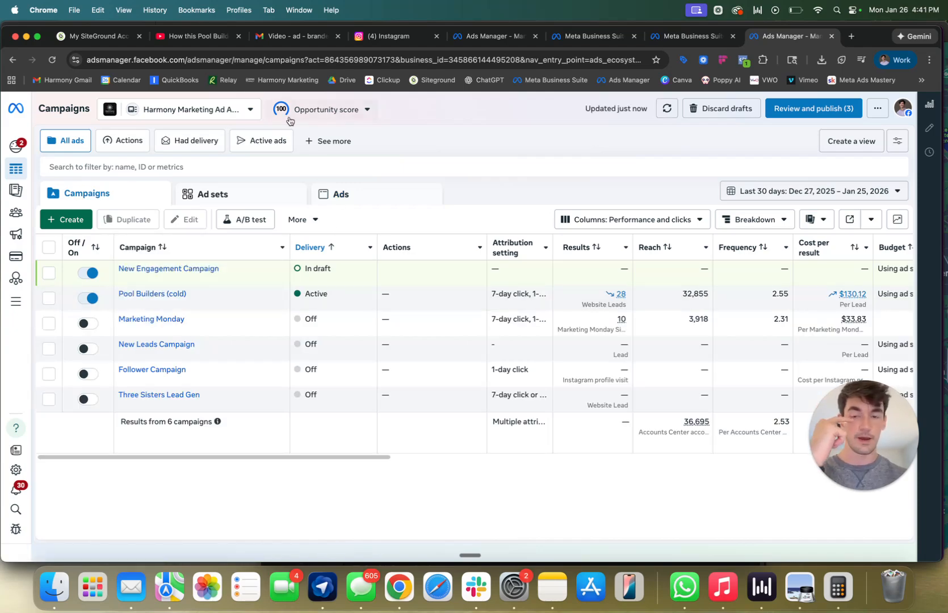
Start another new campaign with the Engagement objective, using the manual engagement campaign setup.
click(66, 219)
click(387, 287)
click(600, 509)
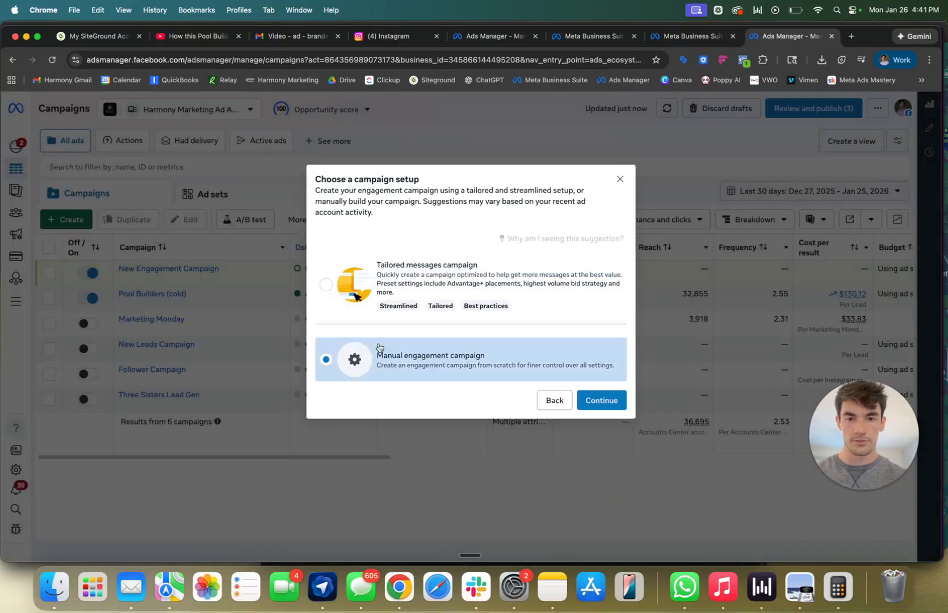
click(592, 402)
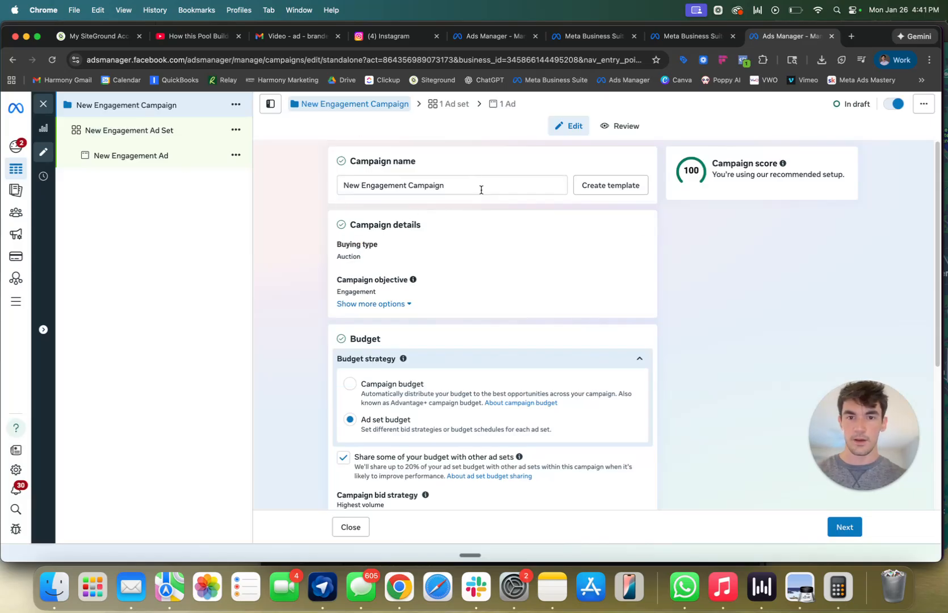
Rename the new engagement campaign as "DM Campaign".
triple_click(476, 188)
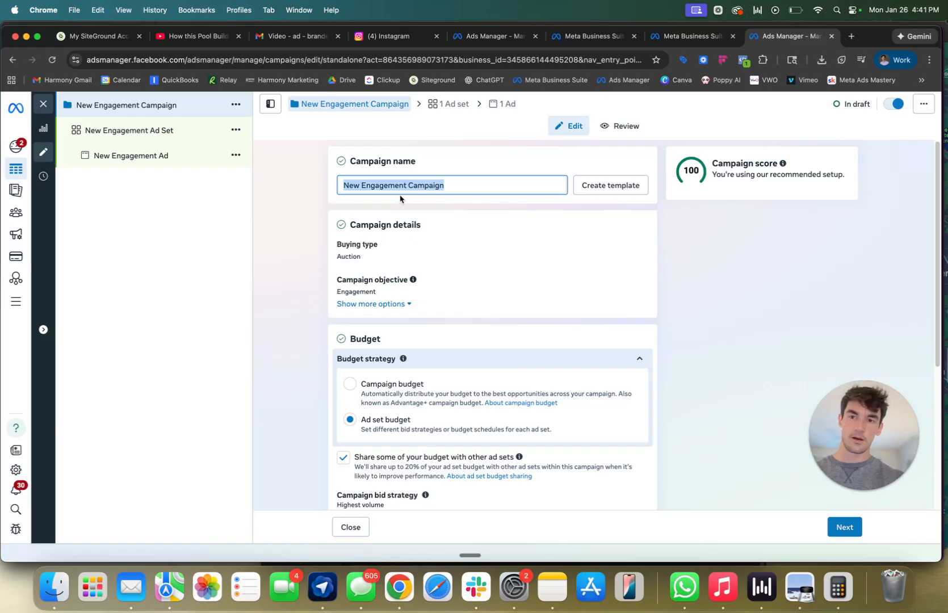
text(D)
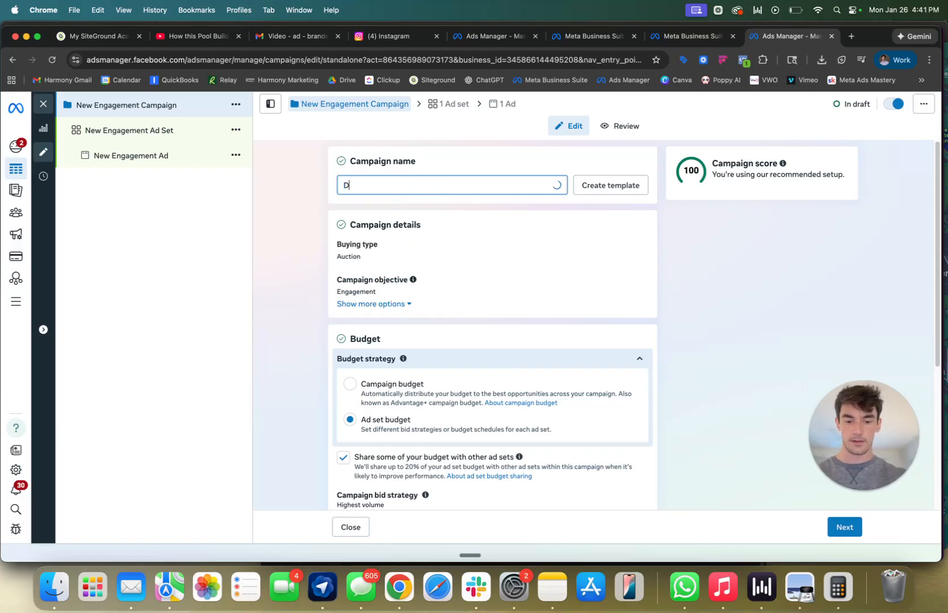
text(M Campaign)
click(274, 224)
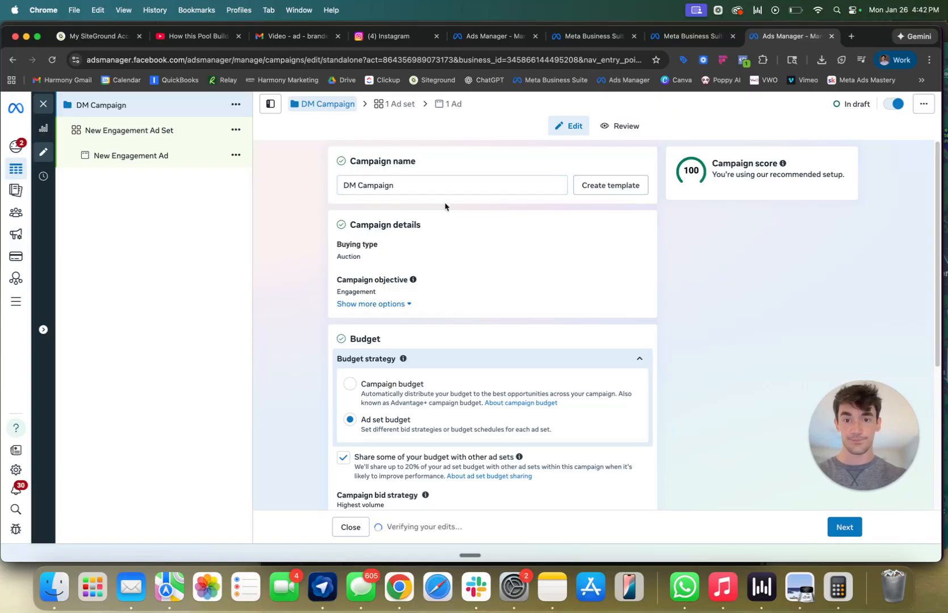
Review the campaign details and budget strategy, keep the ad set budget, and disable sharing some of the budget with other ad sets.
scroll(445, 207, down, 1)
scroll(445, 206, up, 1)
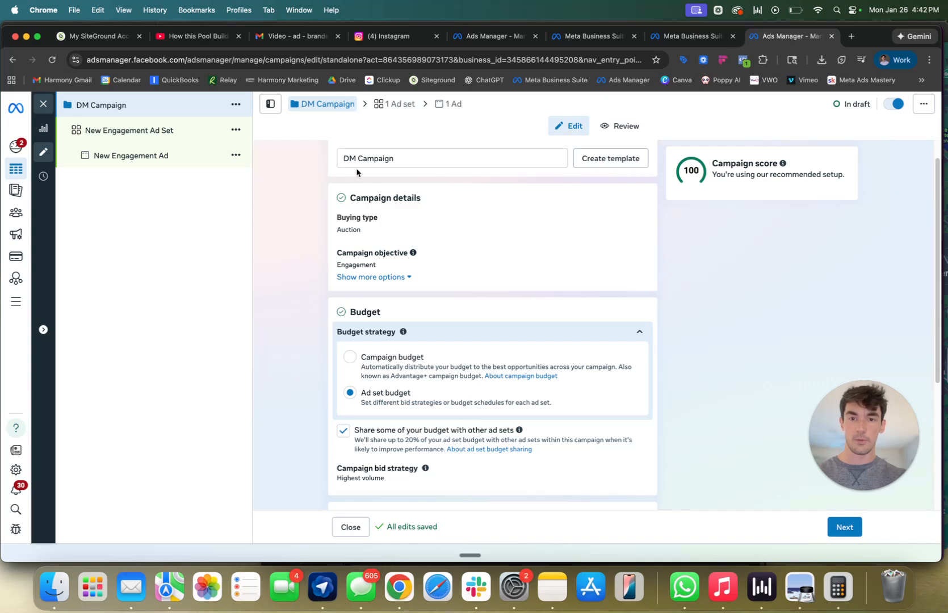
scroll(328, 228, down, 1)
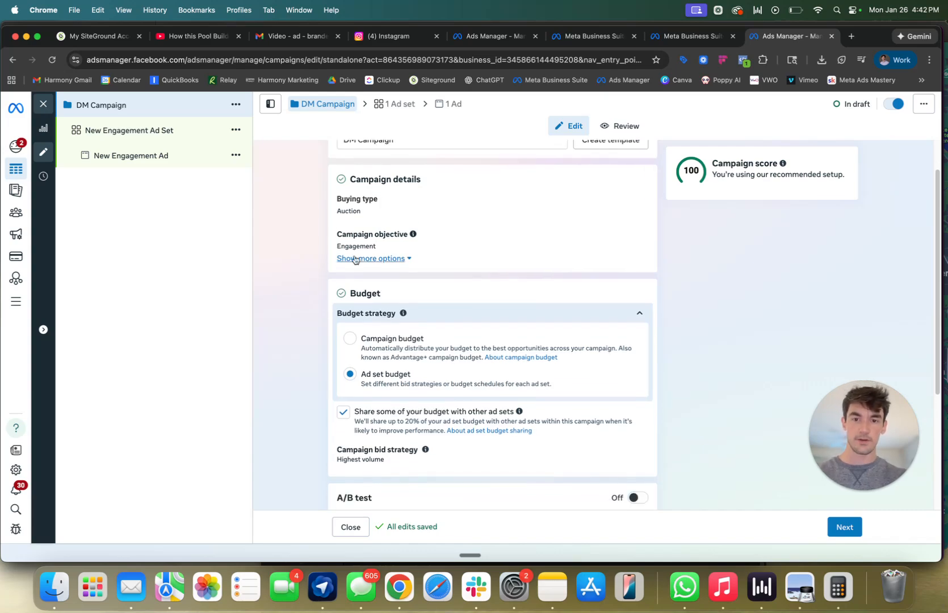
scroll(356, 264, up, 2)
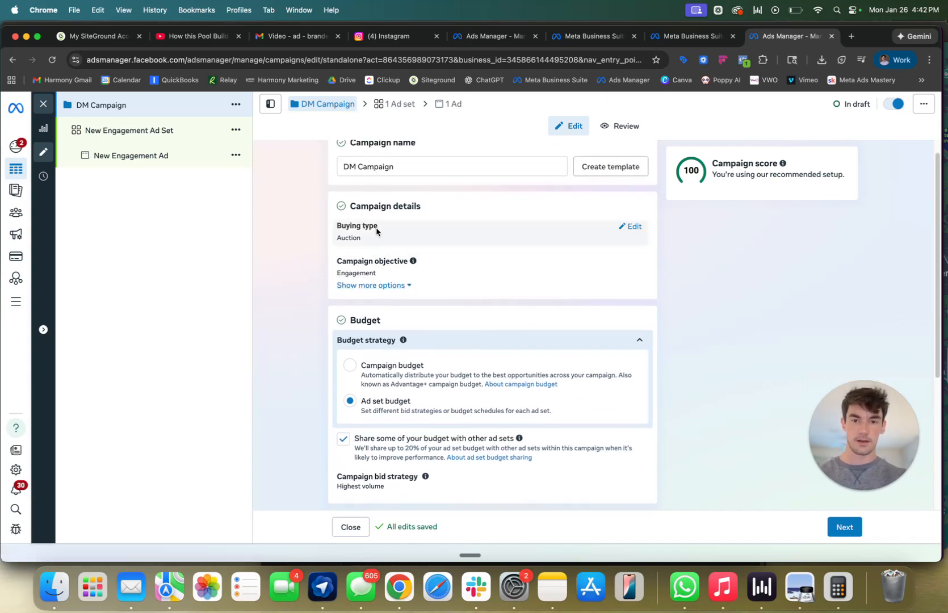
scroll(425, 276, down, 3)
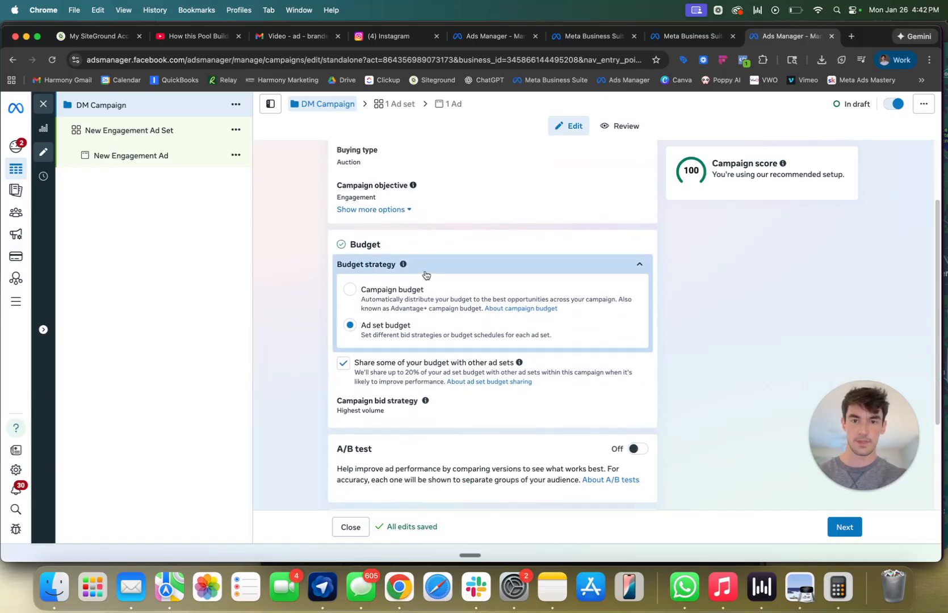
scroll(397, 268, down, 1)
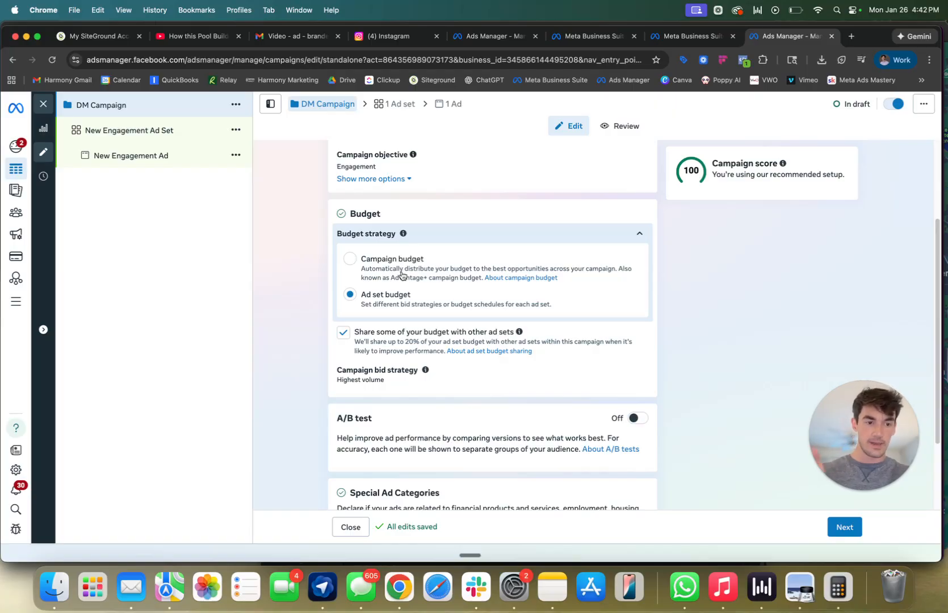
scroll(426, 312, down, 2)
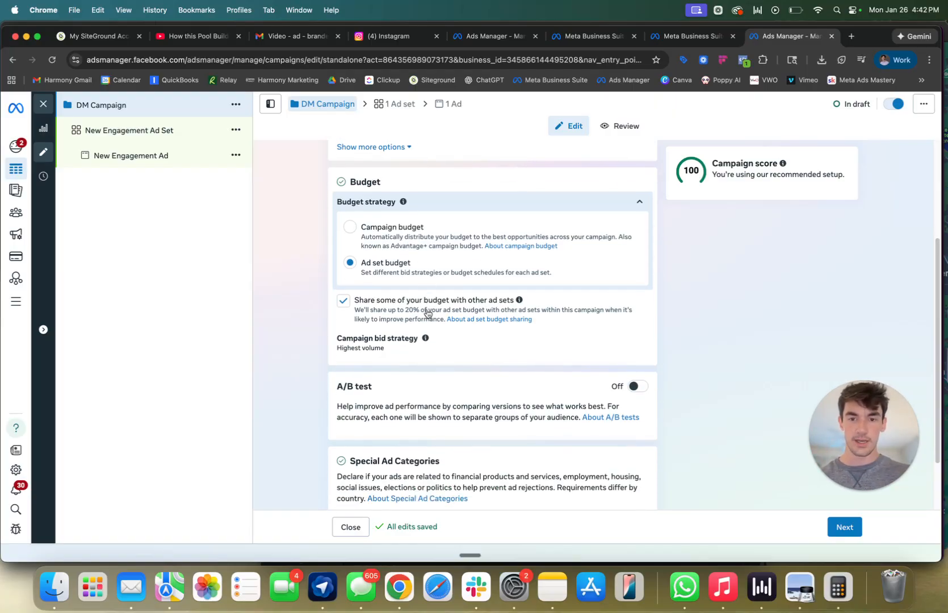
scroll(379, 281, down, 1)
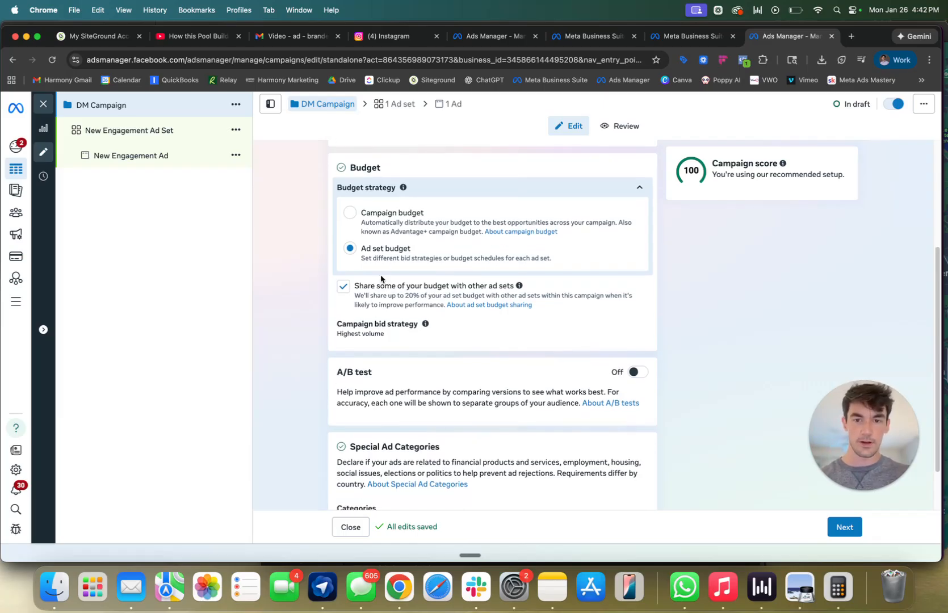
click(342, 288)
Check the special ad category options, leave the category undeclared, and continue to the ad set settings.
scroll(352, 295, down, 4)
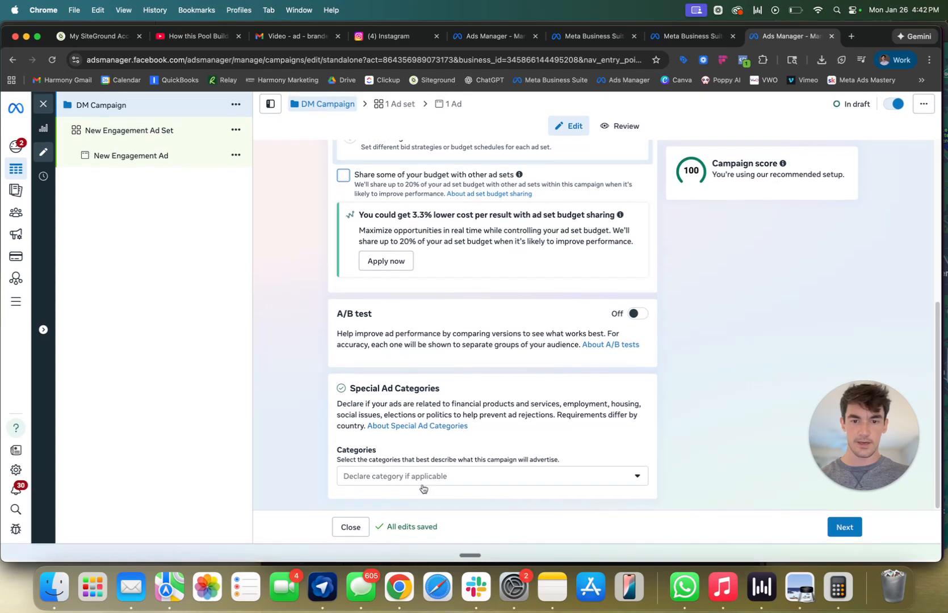
click(428, 477)
scroll(535, 398, down, 1)
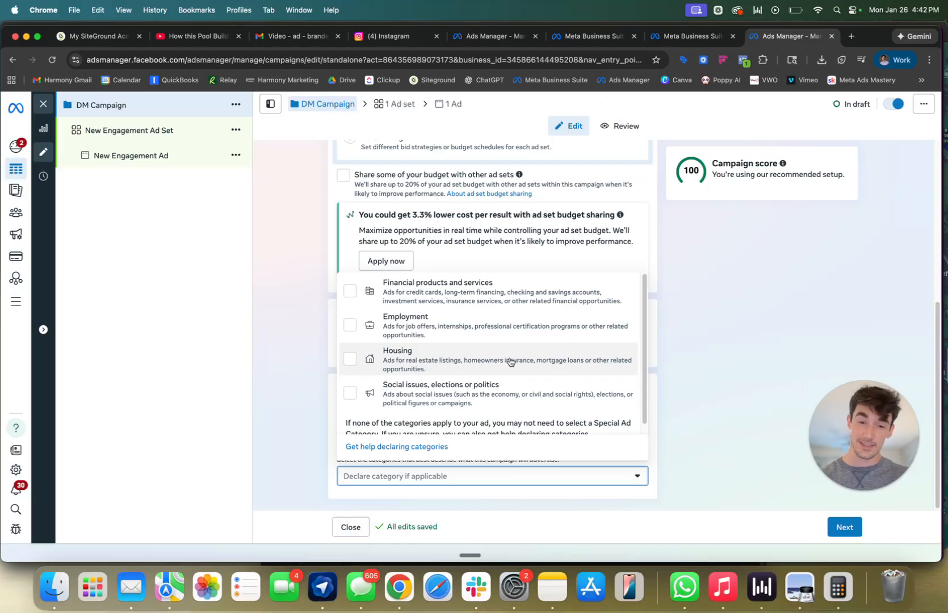
click(695, 383)
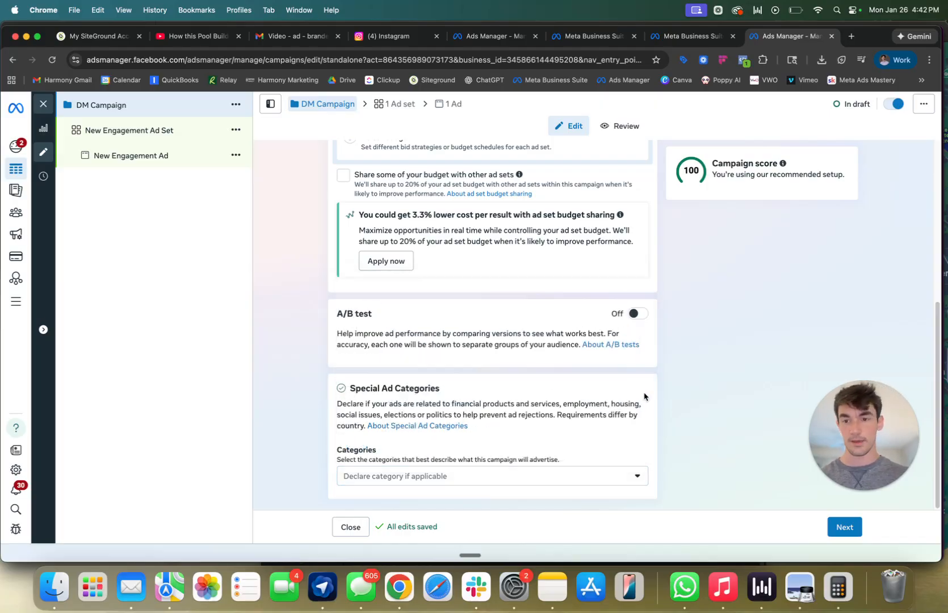
click(843, 527)
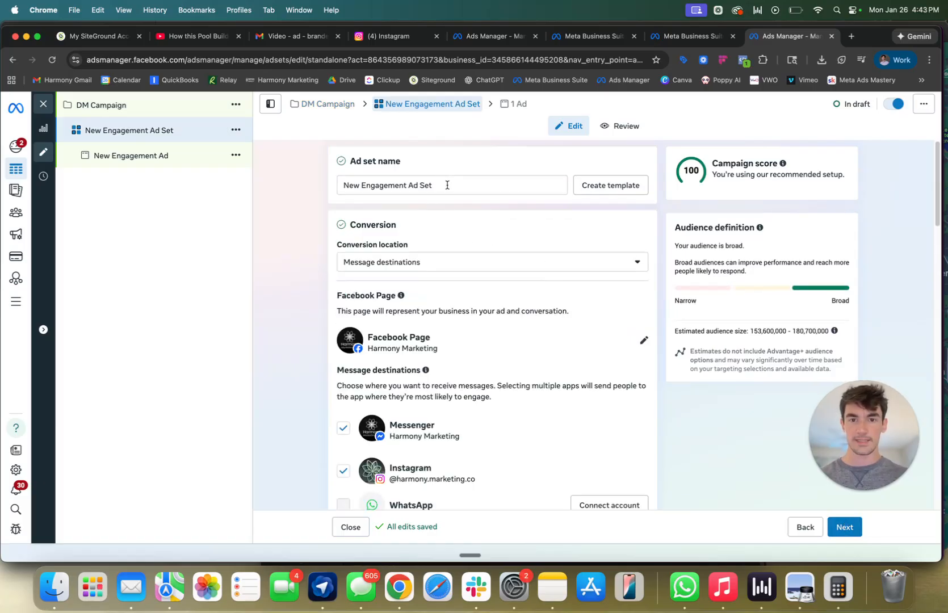
Rename the ad set as "Small Business Owners | North Houston".
triple_click(447, 184)
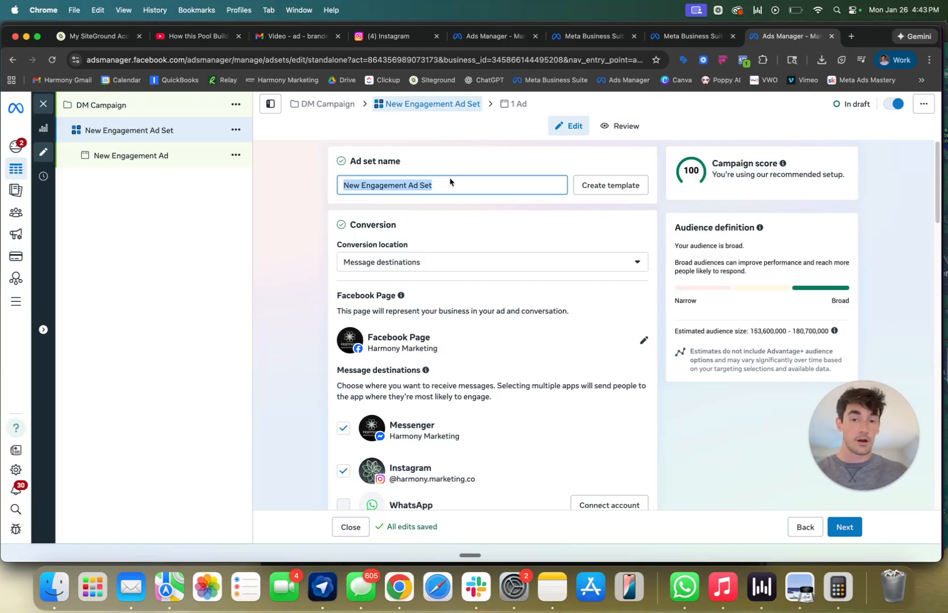
text(Small)
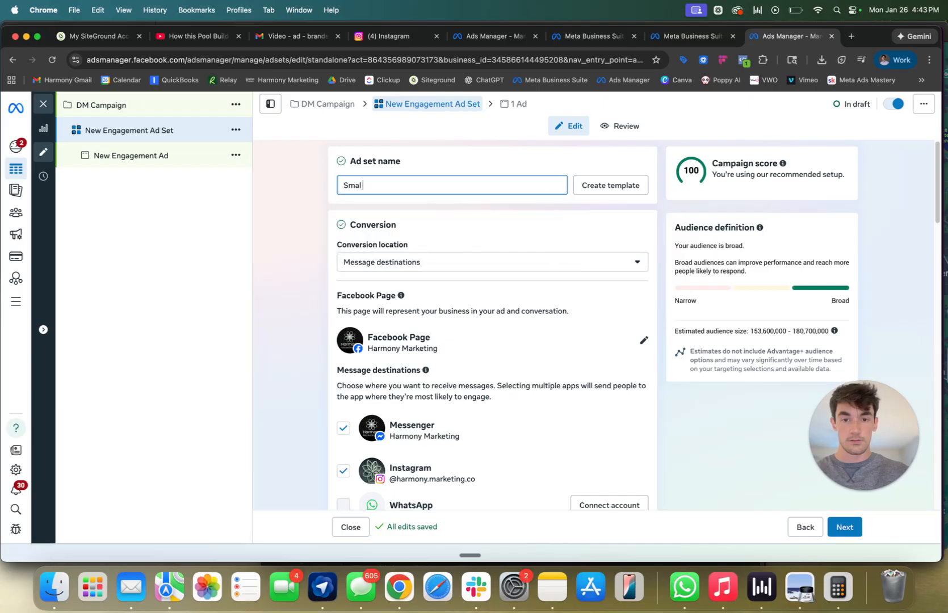
text( Business Ow)
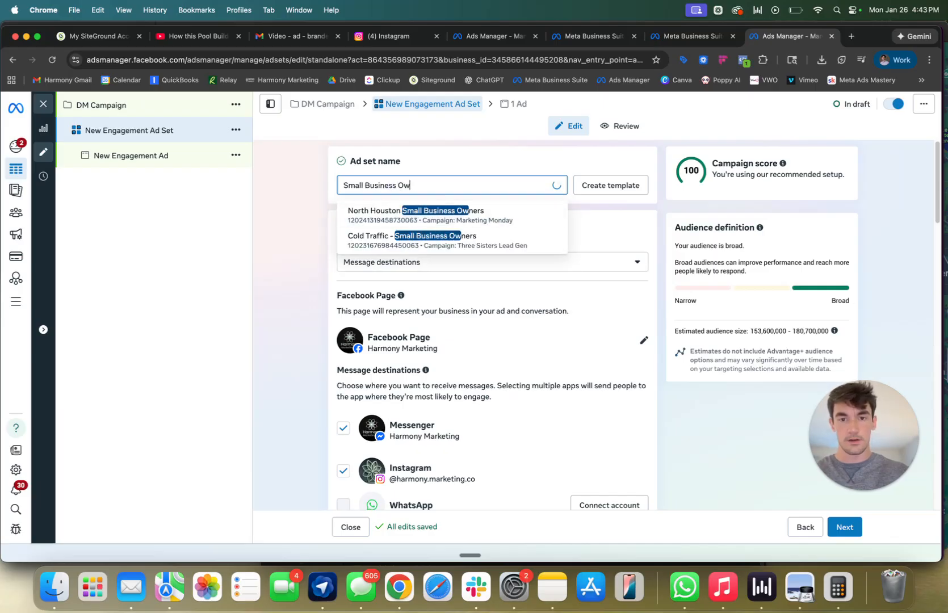
text(ners | North )
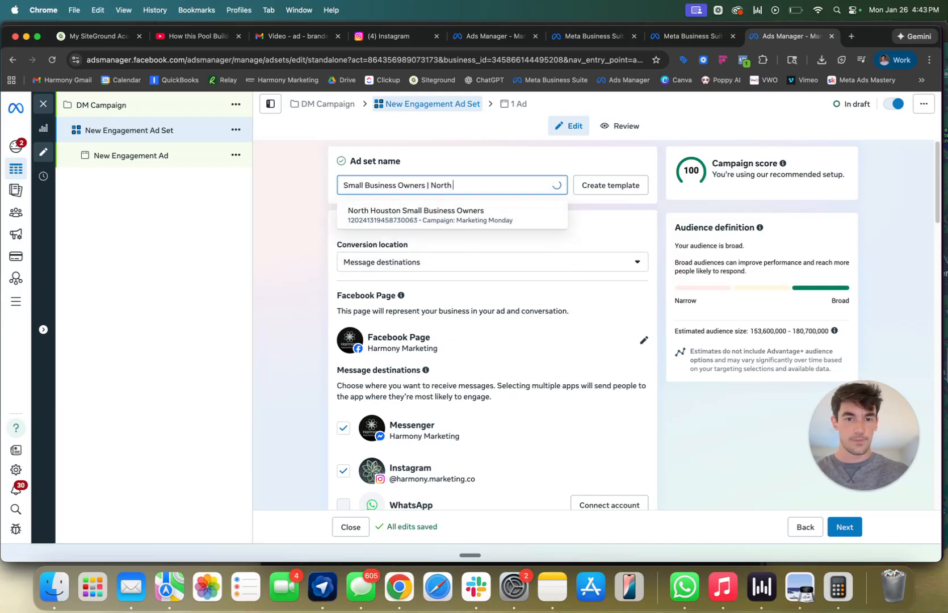
text(Houston)
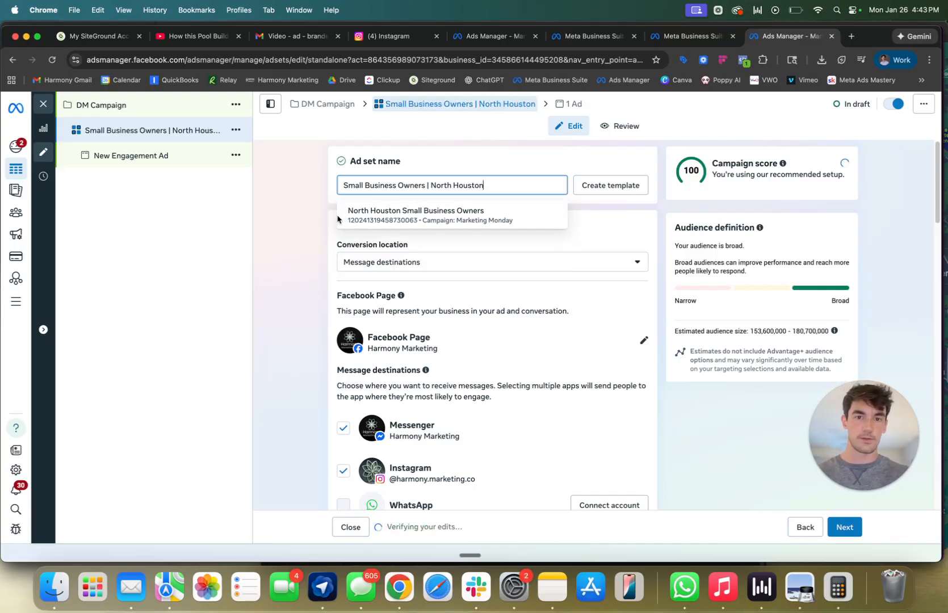
click(307, 217)
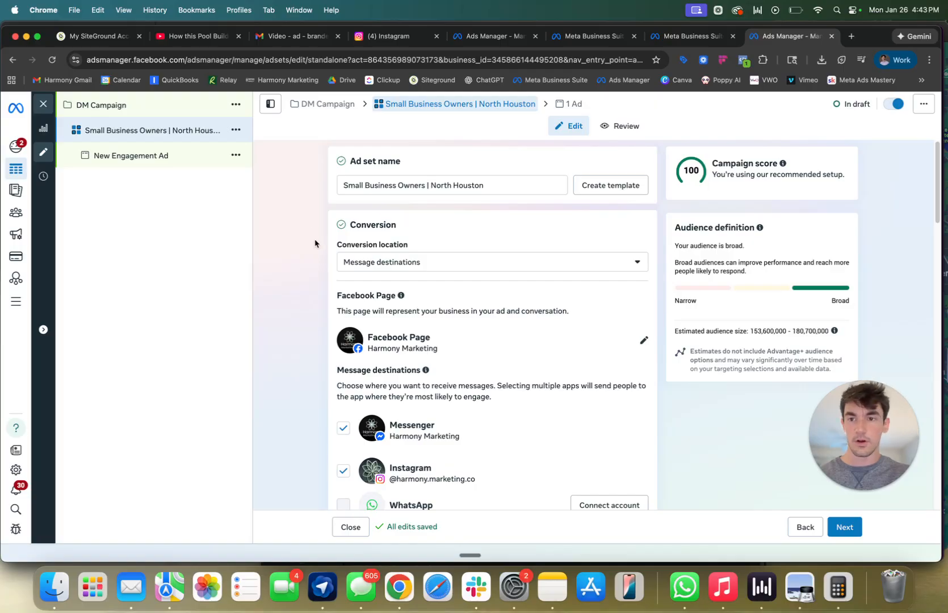
click(519, 183)
drag(519, 183, 320, 185)
click(319, 184)
drag(491, 188, 340, 185)
click(321, 190)
Check the available conversion locations for the ad set and keep Message destinations selected.
scroll(421, 181, down, 2)
scroll(421, 179, up, 2)
scroll(466, 229, down, 2)
click(396, 226)
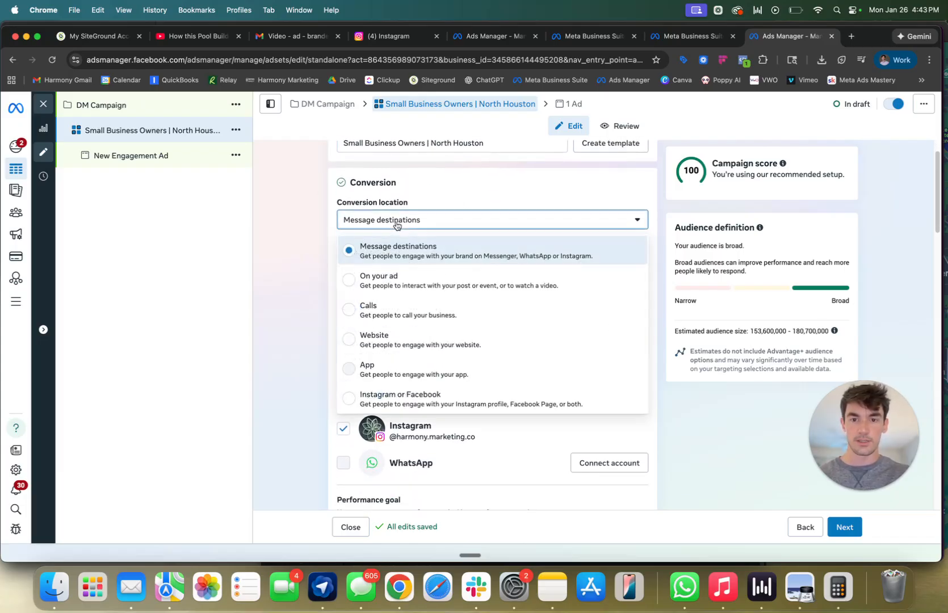
click(311, 262)
Review the ad set's Facebook Page, Messenger and Instagram message destinations, performance goal and bid control settings.
scroll(332, 271, down, 2)
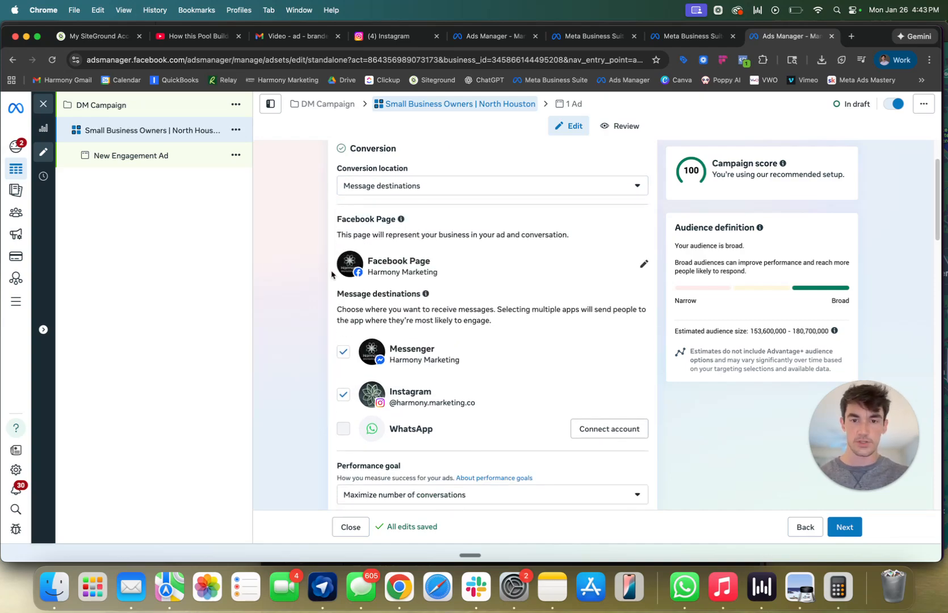
scroll(453, 262, down, 2)
scroll(392, 326, down, 2)
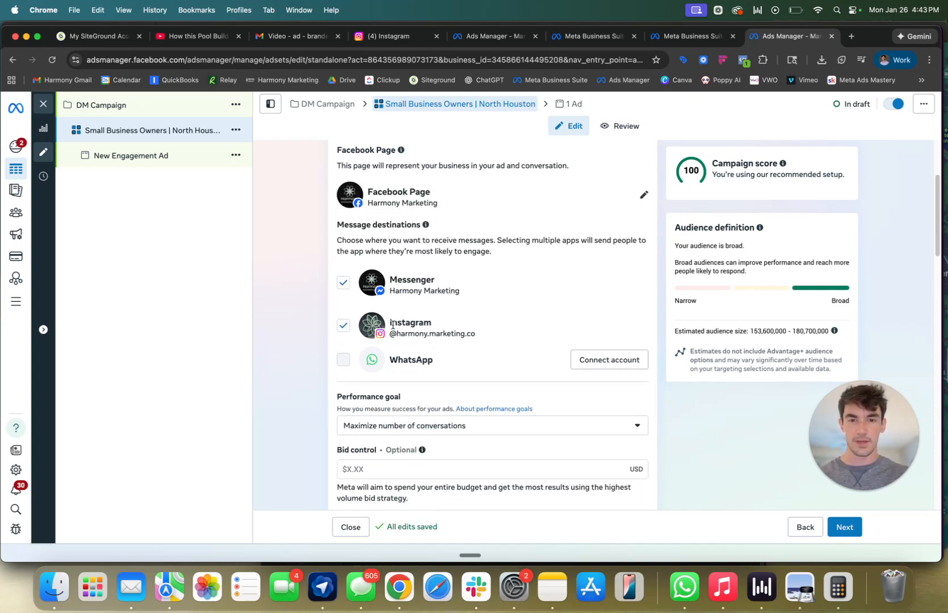
scroll(343, 290, down, 1)
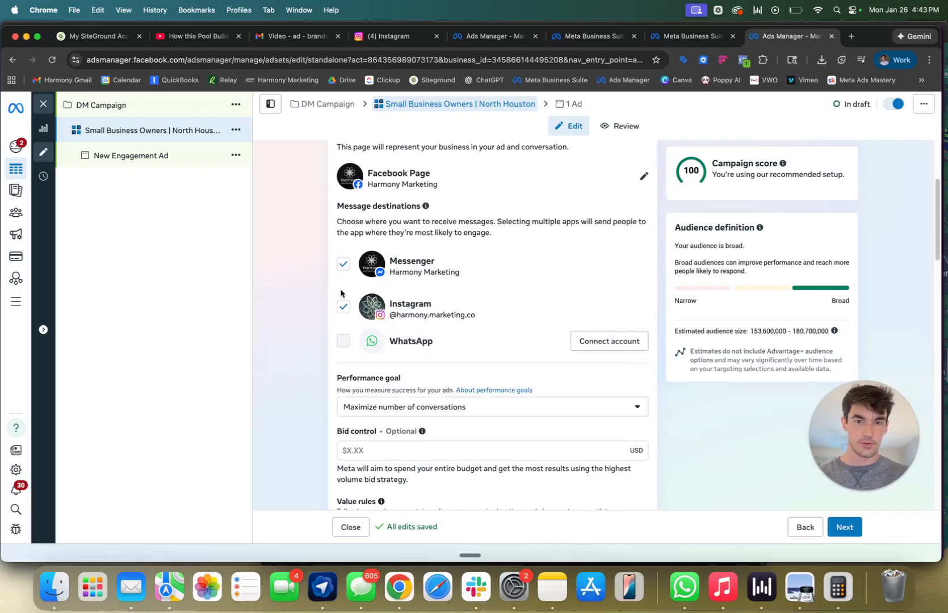
scroll(411, 315, down, 1)
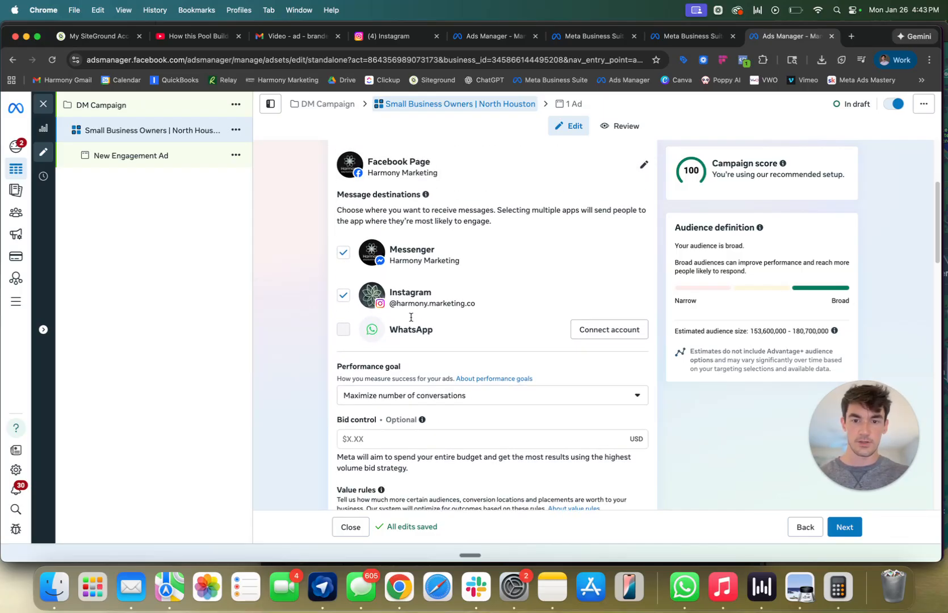
scroll(411, 321, down, 5)
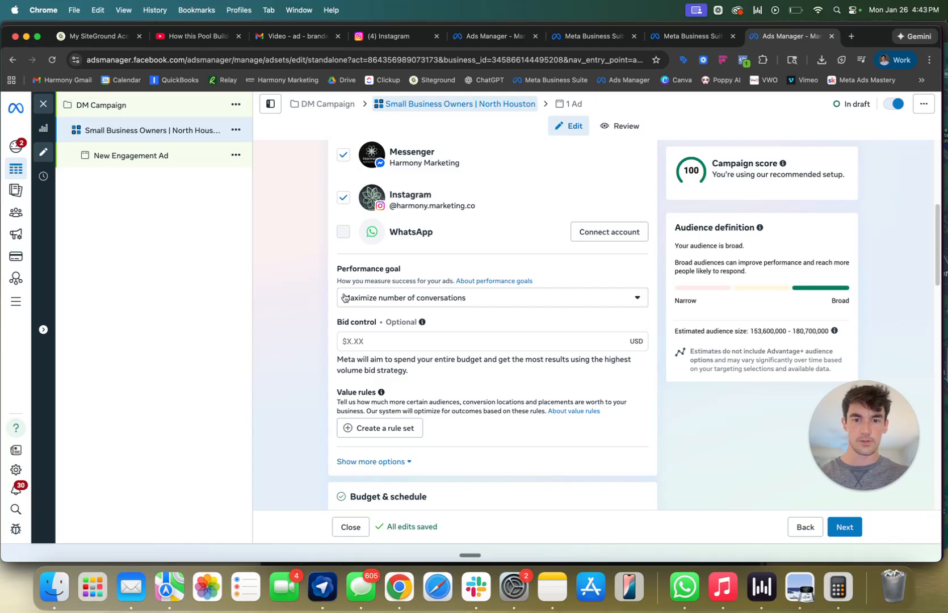
scroll(299, 309, down, 6)
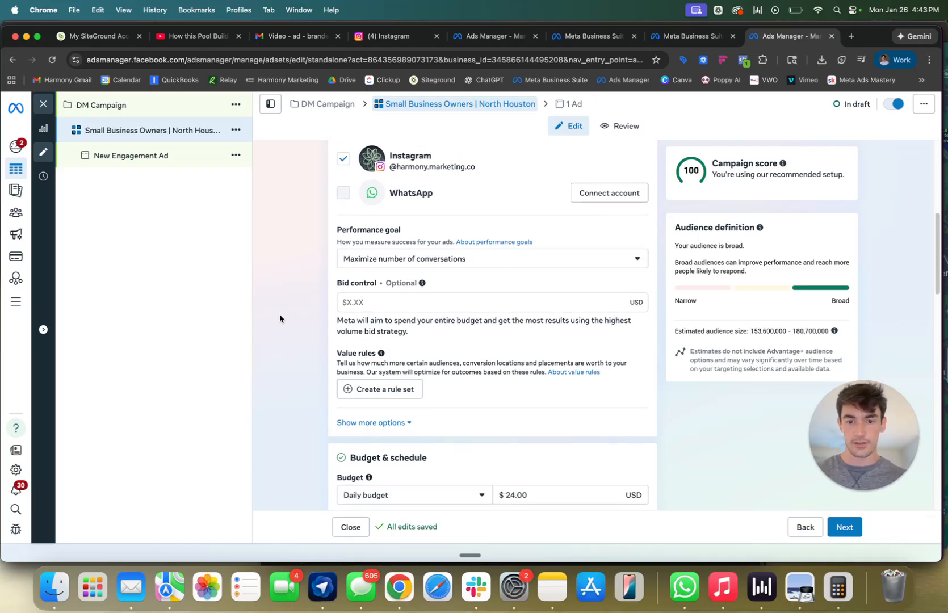
scroll(299, 309, down, 3)
scroll(420, 259, up, 2)
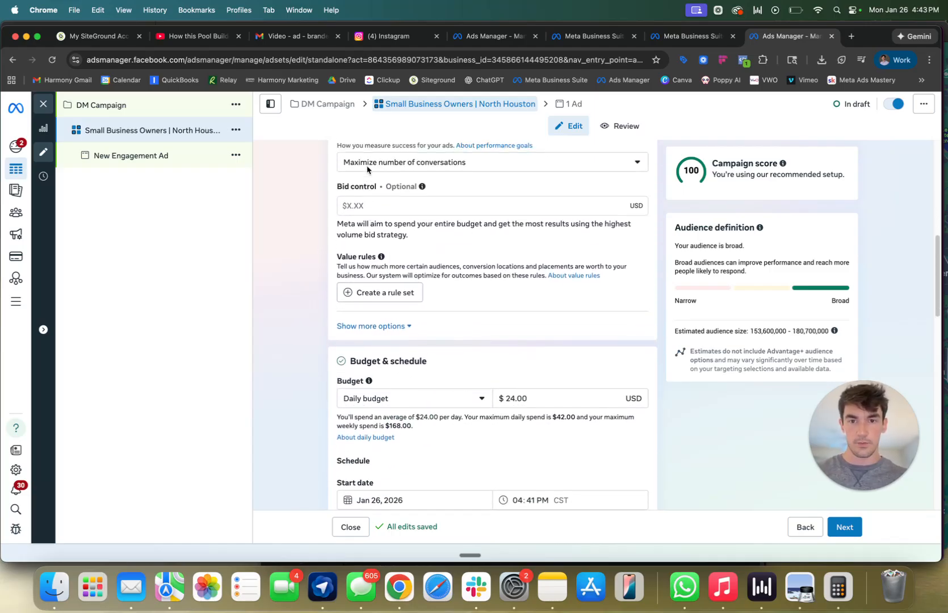
Set the ad set's daily budget to $10.00 in the budget and schedule settings.
scroll(359, 266, down, 6)
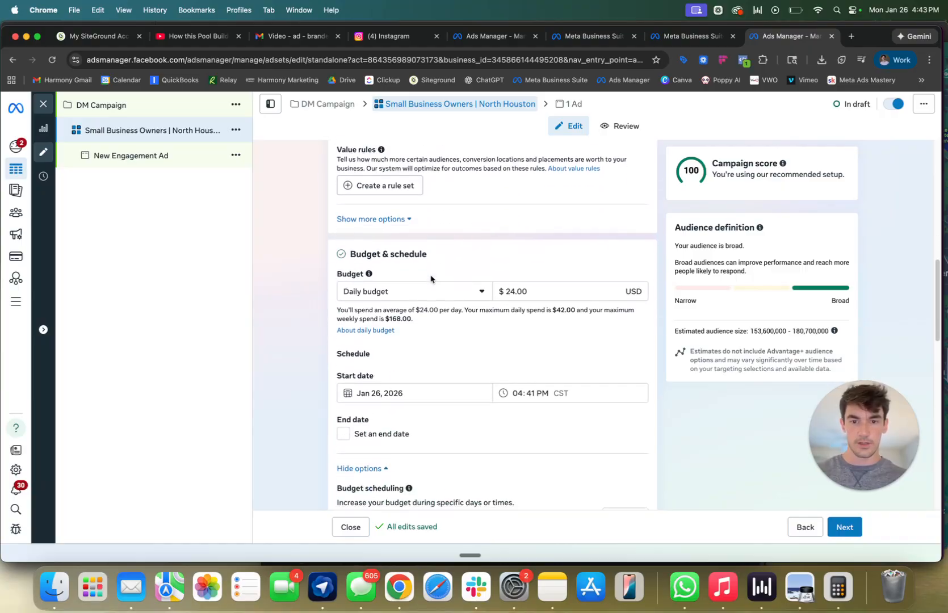
click(536, 267)
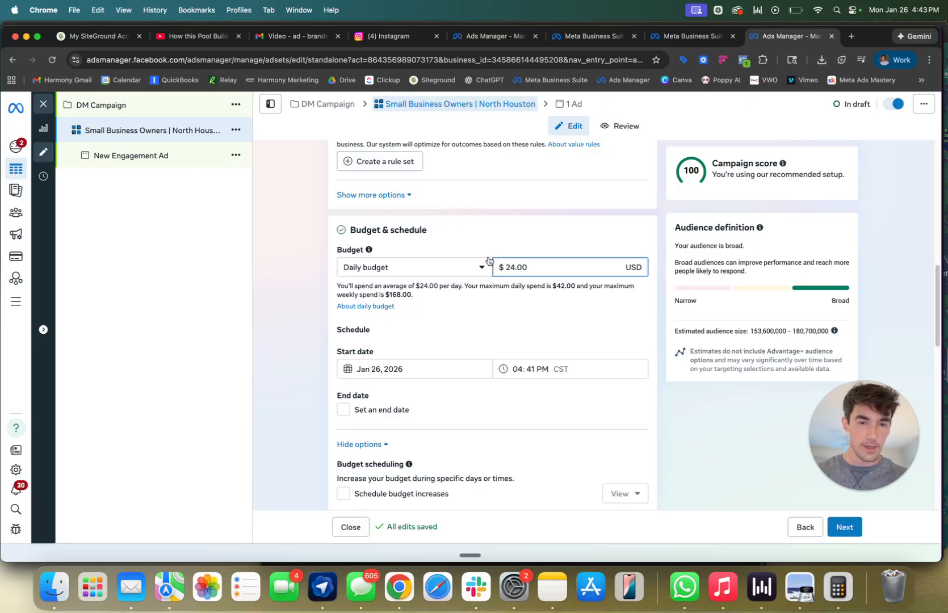
drag(527, 264, 468, 276)
key(BackSpace)
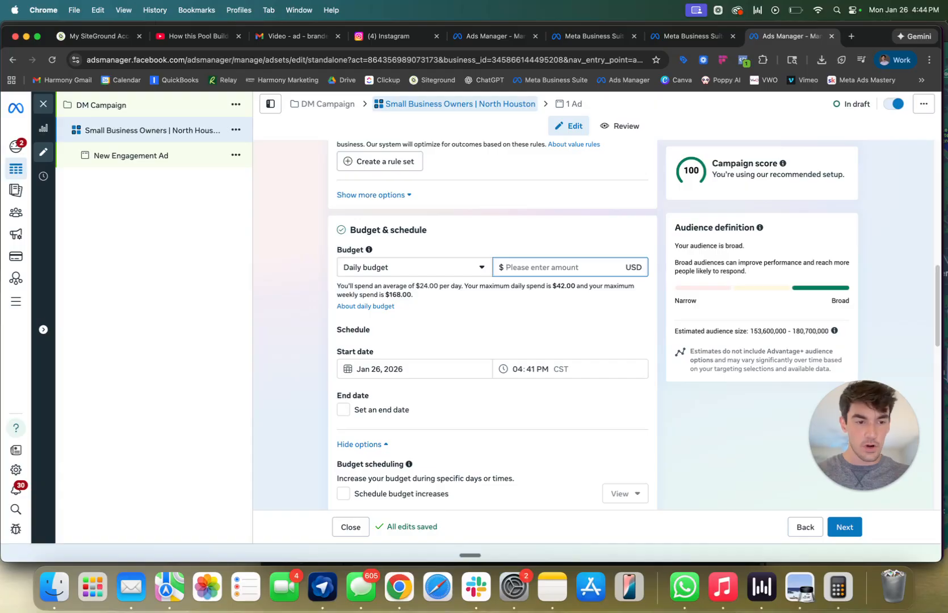
text(10)
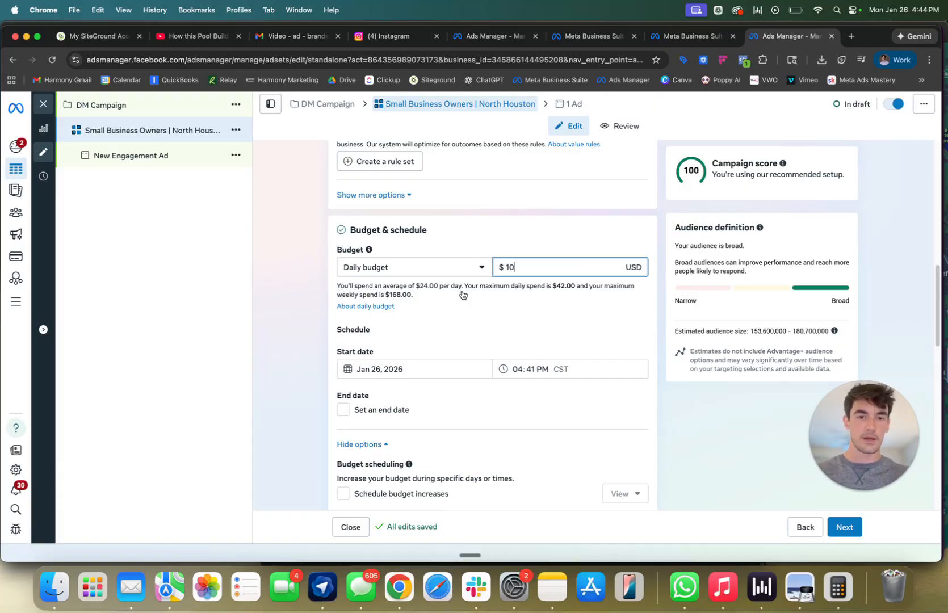
click(464, 329)
scroll(482, 316, down, 1)
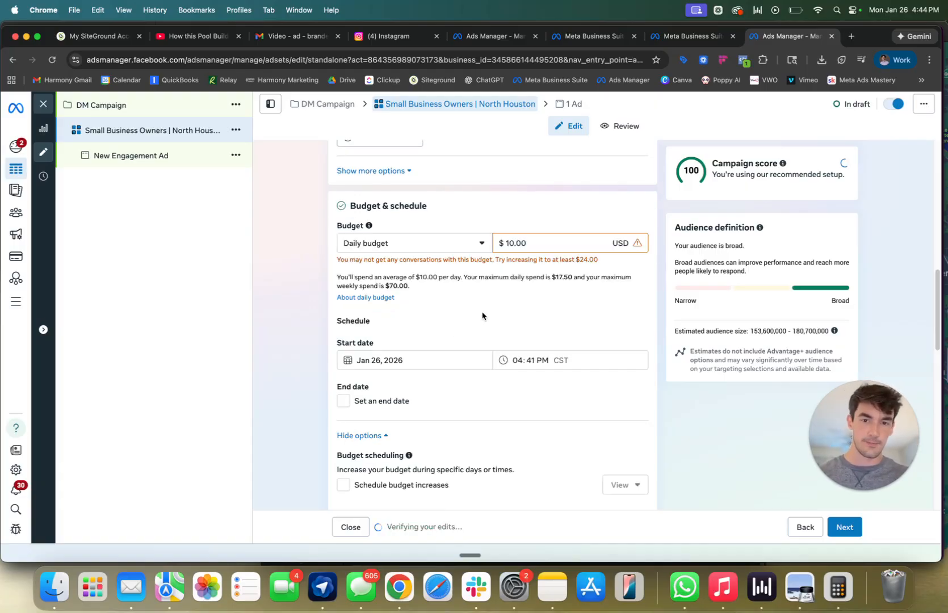
drag(554, 243, 468, 278)
click(332, 297)
click(596, 262)
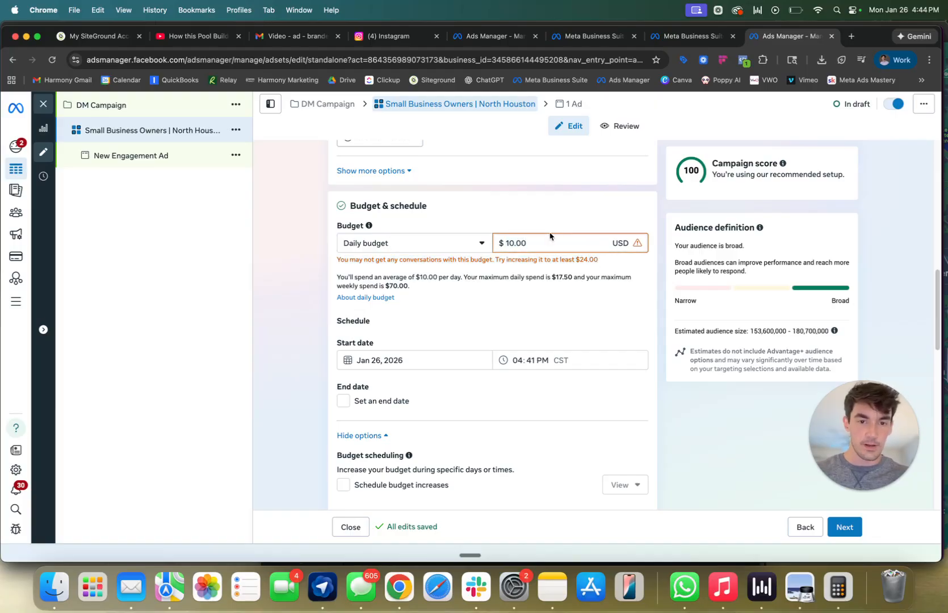
Open the ad set's audience locations for editing and bring up the location map.
scroll(476, 301, down, 3)
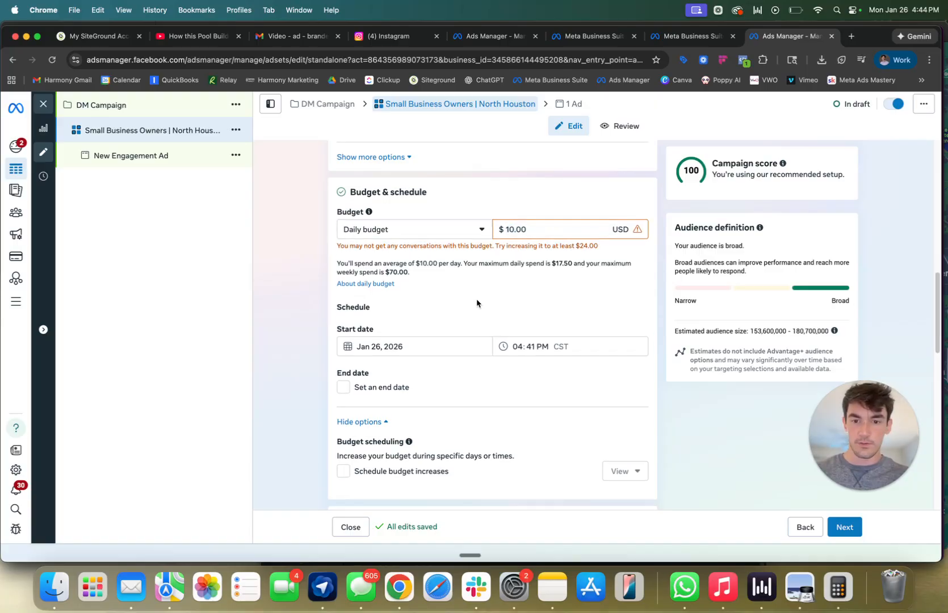
scroll(476, 301, down, 5)
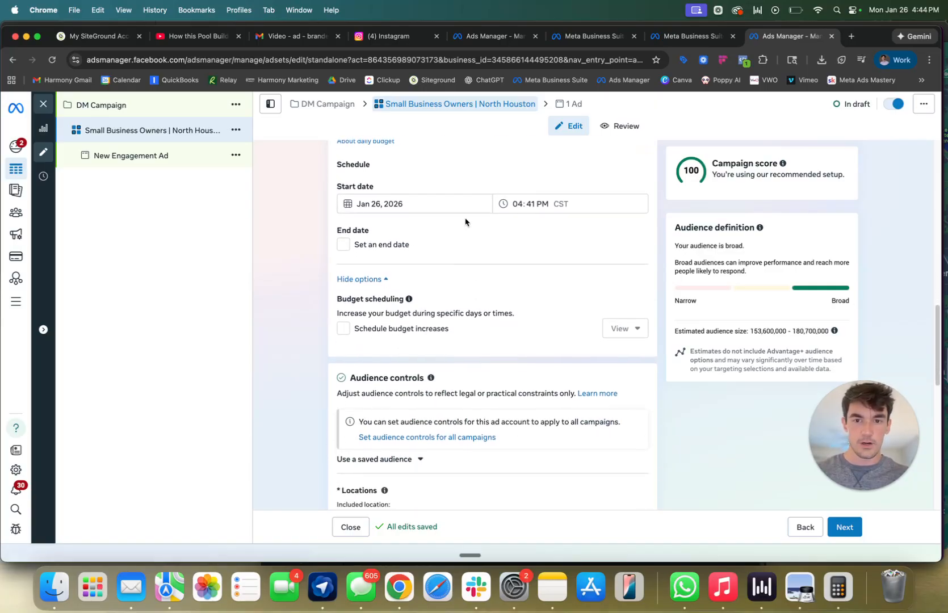
scroll(465, 221, up, 1)
scroll(476, 273, down, 3)
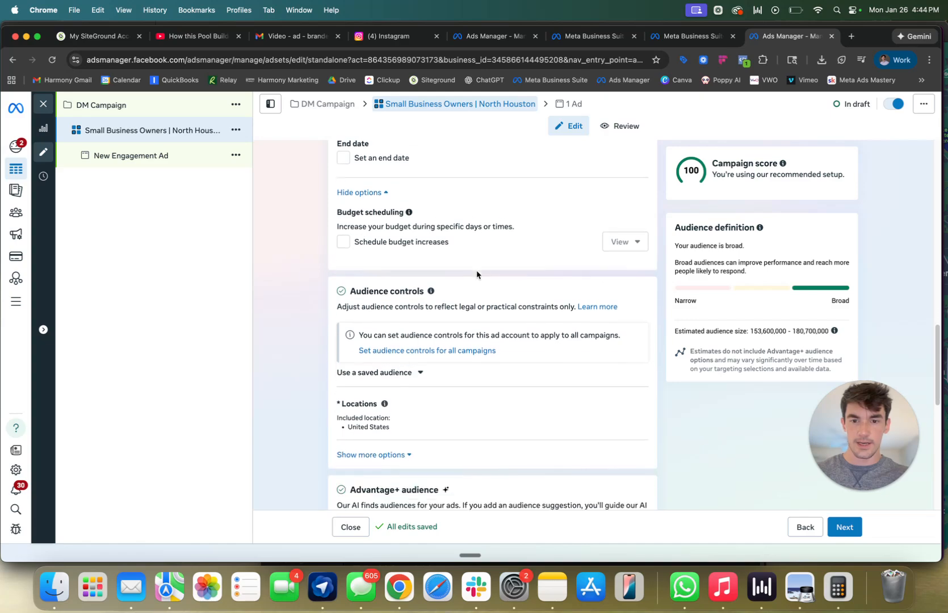
scroll(416, 313, down, 2)
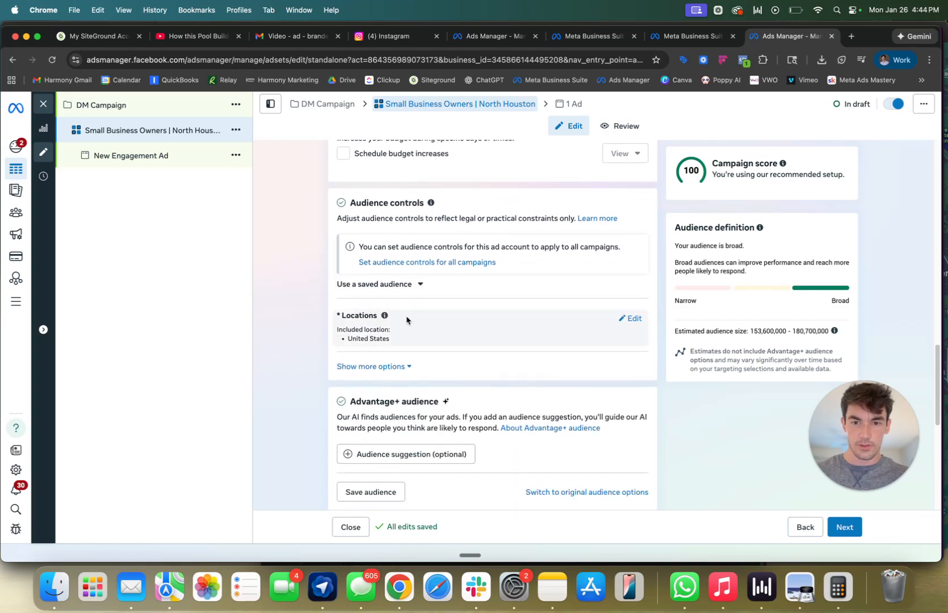
click(633, 319)
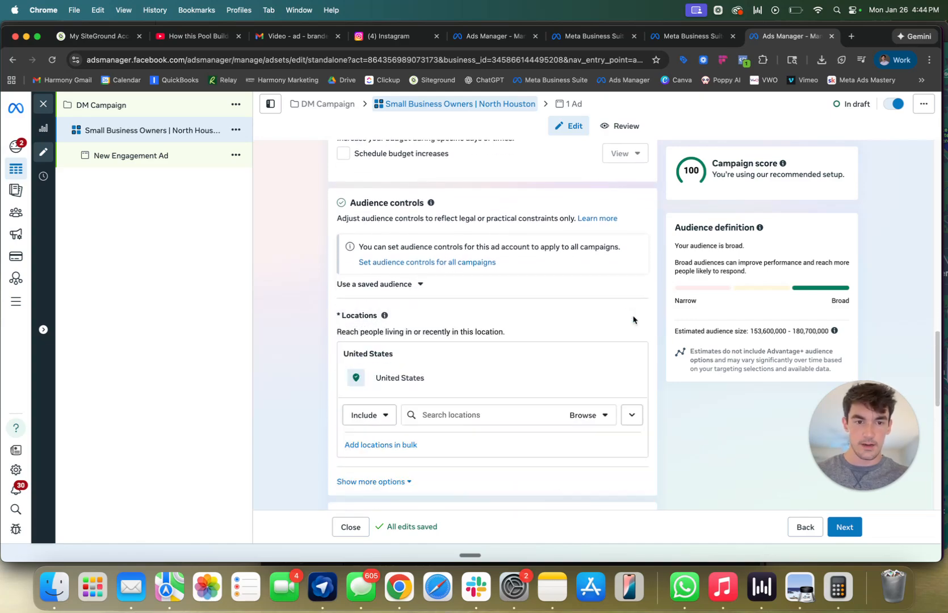
scroll(544, 332, down, 3)
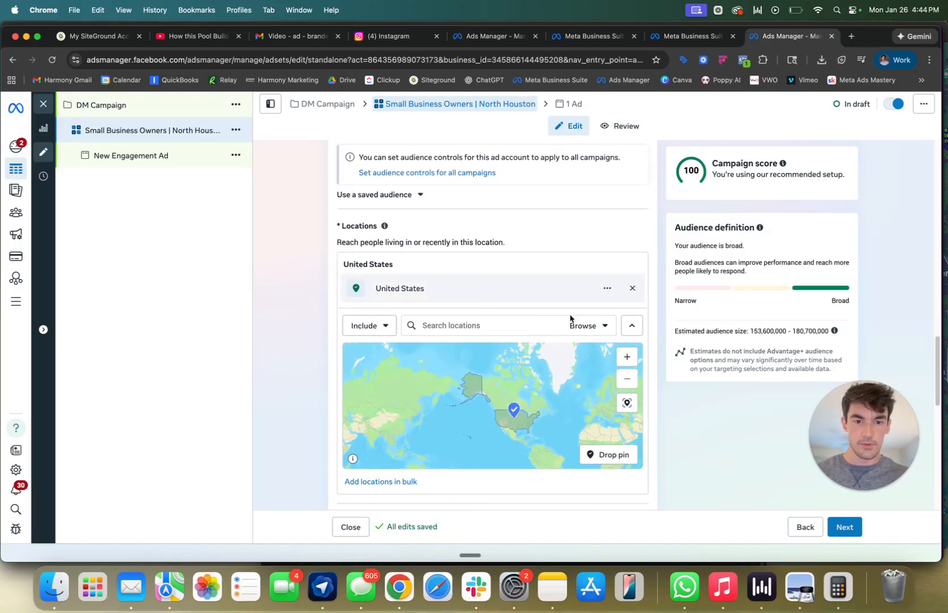
Replace the United States targeting with a pin dropped on the location map at Conroe, north of Houston.
scroll(528, 426, up, 5)
scroll(521, 425, up, 5)
scroll(482, 422, up, 5)
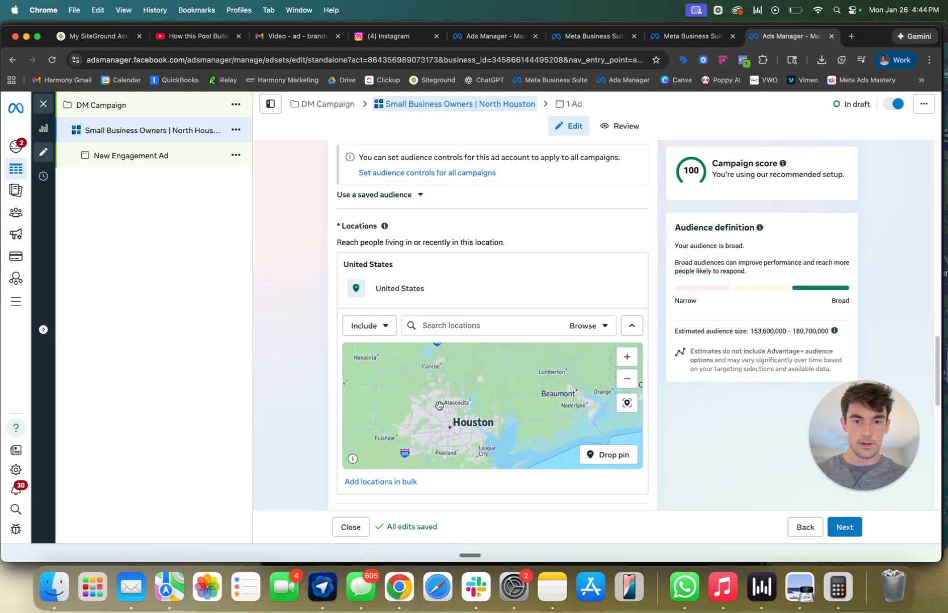
scroll(439, 405, up, 5)
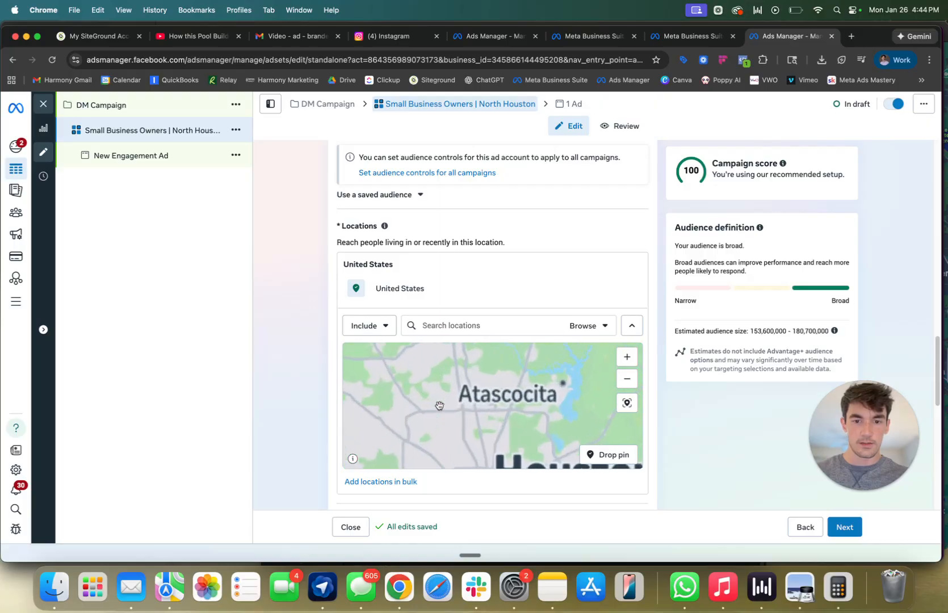
click(627, 378)
drag(479, 392, 519, 390)
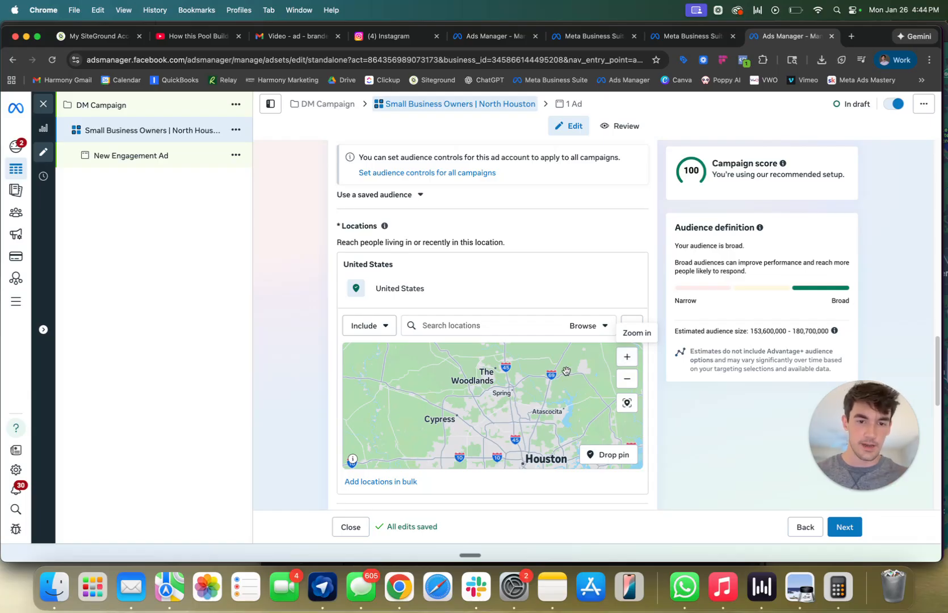
drag(565, 373, 558, 384)
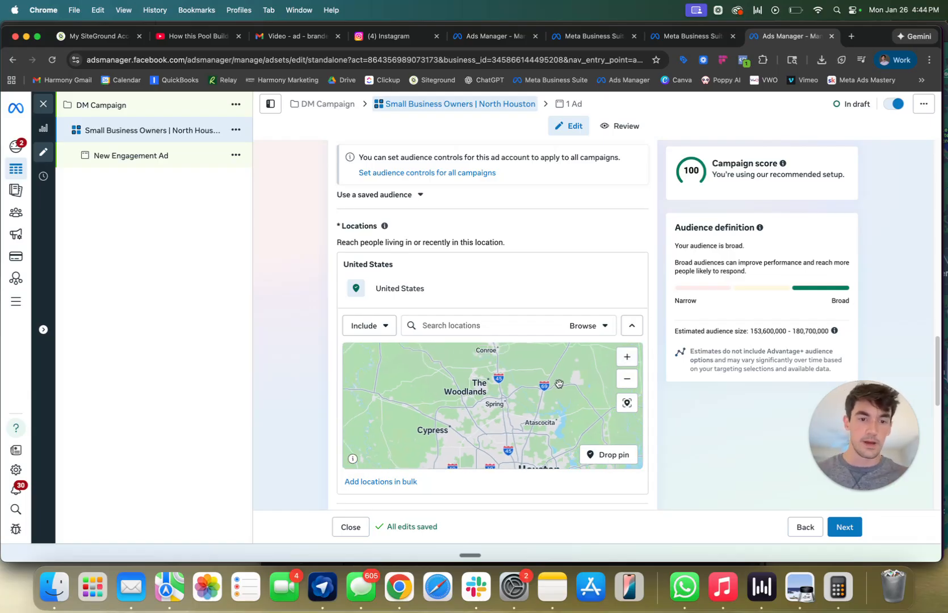
drag(551, 406, 553, 445)
click(623, 458)
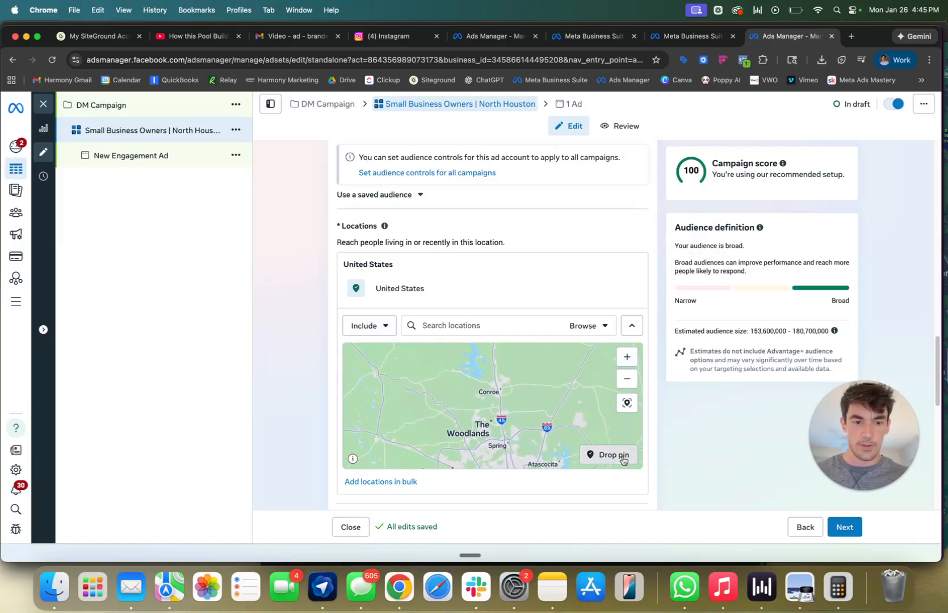
click(496, 379)
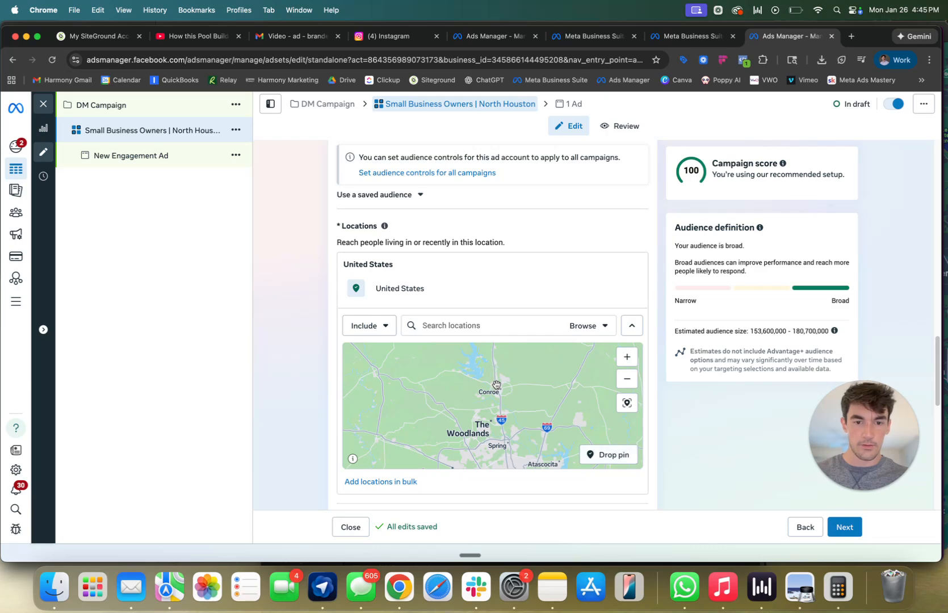
Set the radius around the Conroe pin to 17 miles and check its coverage against the Houston area.
click(479, 291)
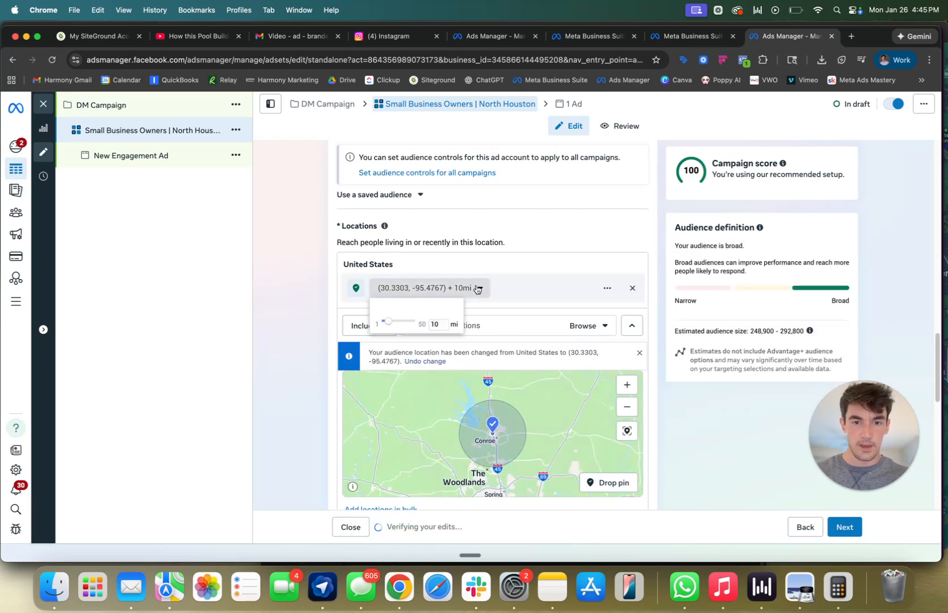
drag(402, 322, 396, 325)
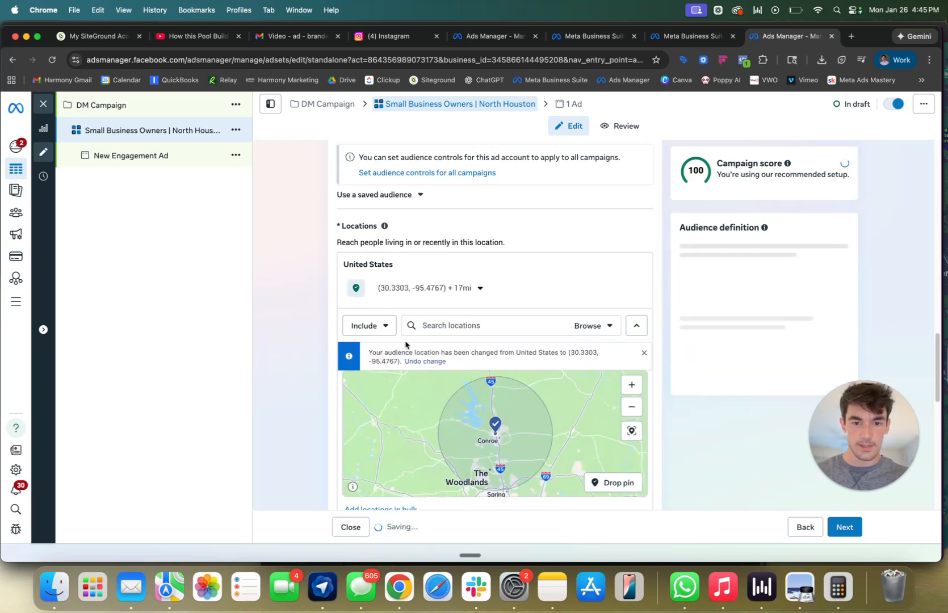
drag(496, 419, 496, 368)
click(633, 411)
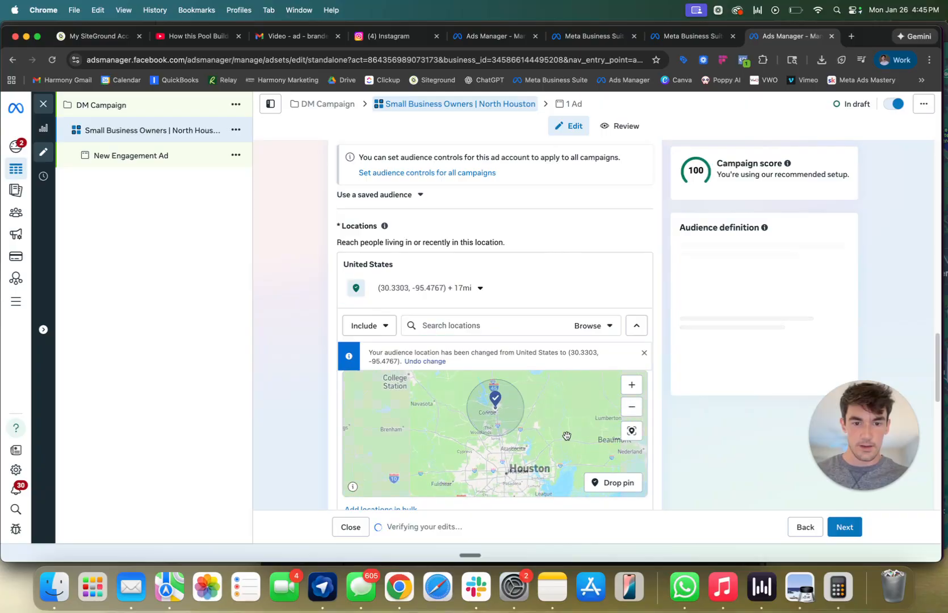
Drop a pin with a 10-mile radius over Houston on the location map and remove the 17-mile Conroe location.
click(602, 481)
drag(556, 442, 544, 319)
click(527, 435)
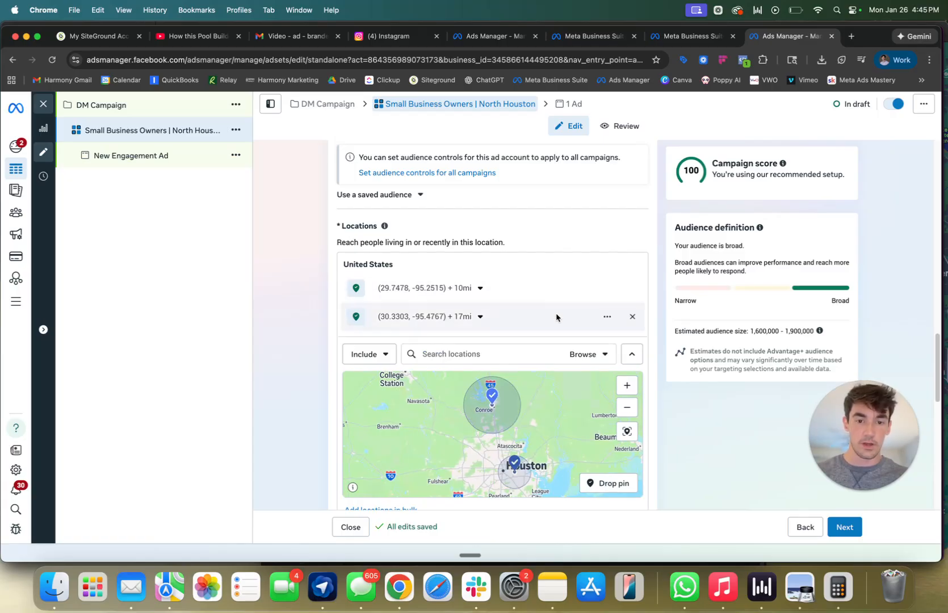
click(628, 316)
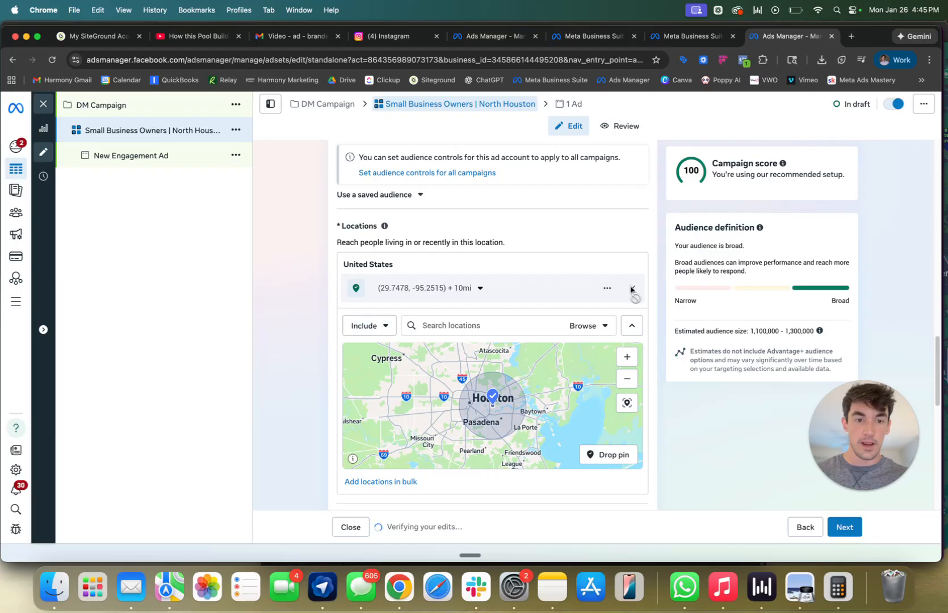
Drop another included pin at Conroe on the location map and set its radius to 1 mile.
drag(431, 413, 451, 440)
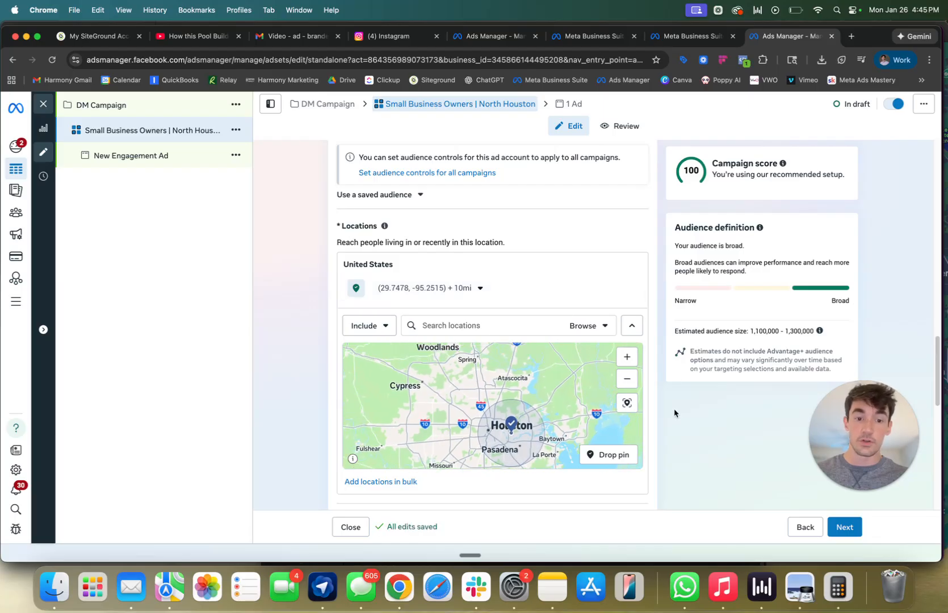
drag(569, 380, 604, 439)
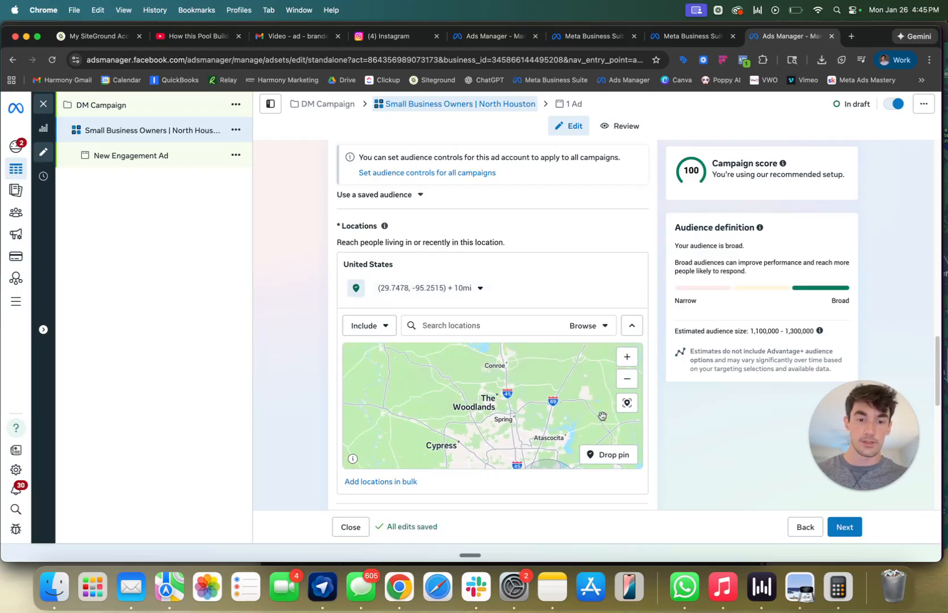
click(622, 460)
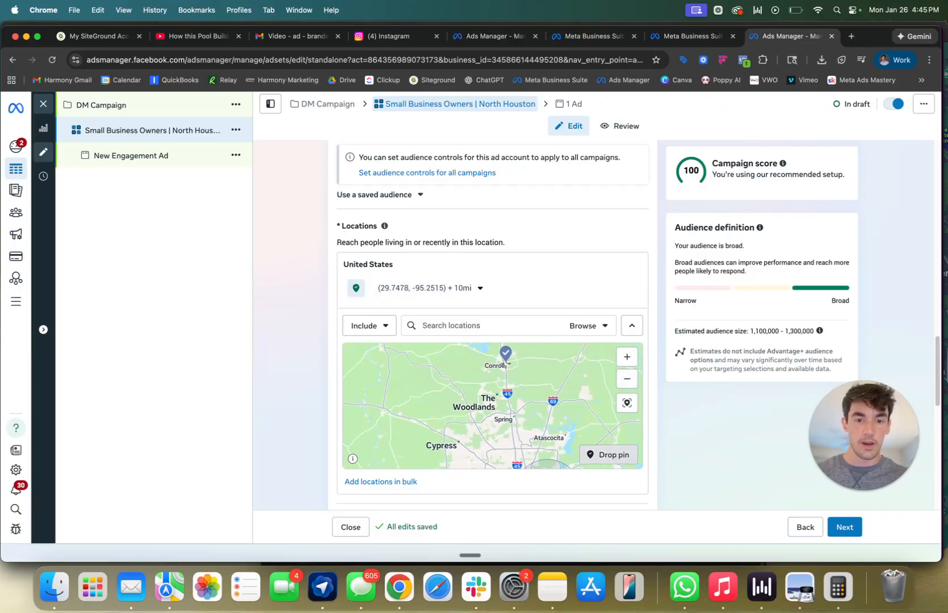
click(507, 366)
click(473, 288)
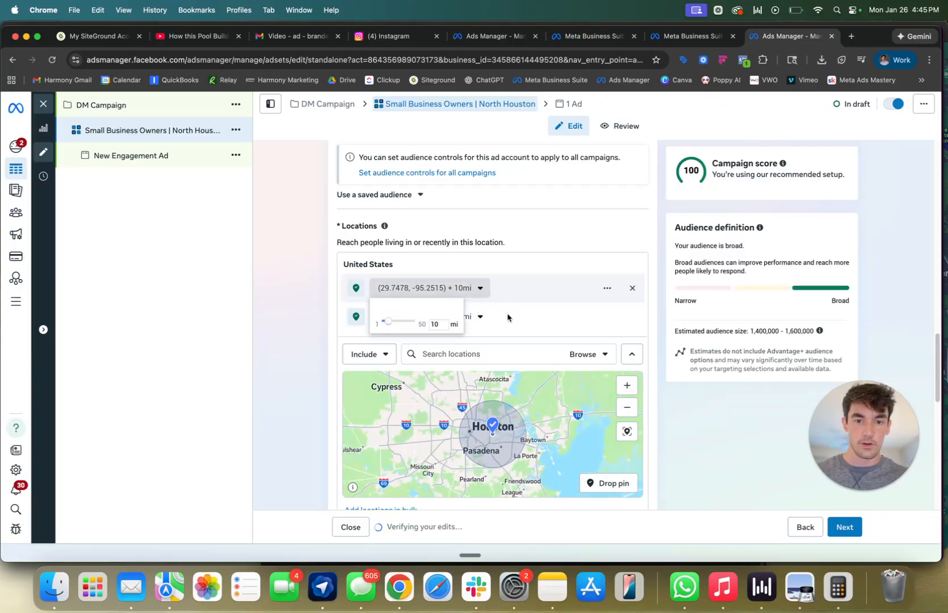
click(506, 315)
click(469, 318)
drag(387, 352, 381, 352)
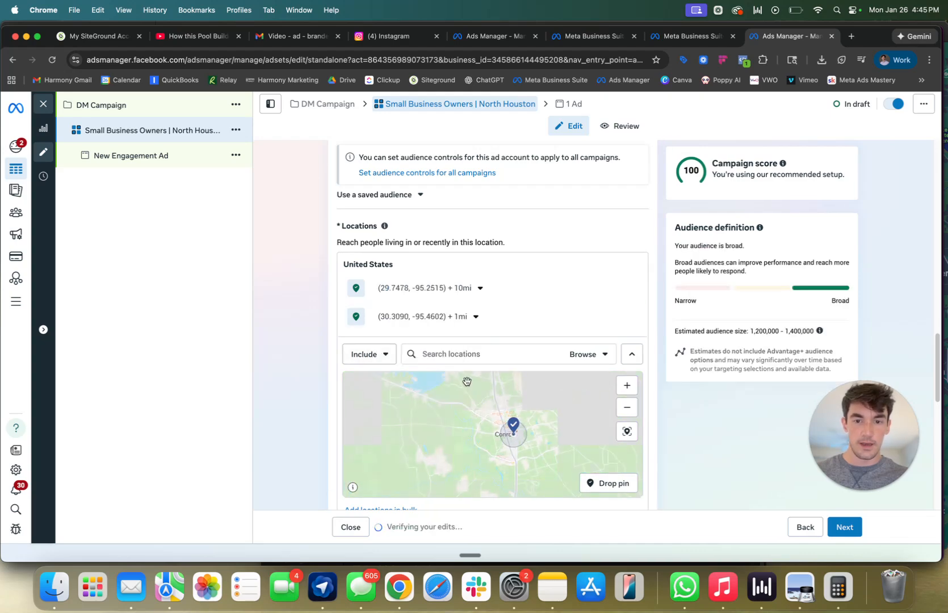
Drop an exclusion pin near Conroe, and remove both it and the 1-mile Conroe location from the audience locations.
click(367, 354)
click(370, 403)
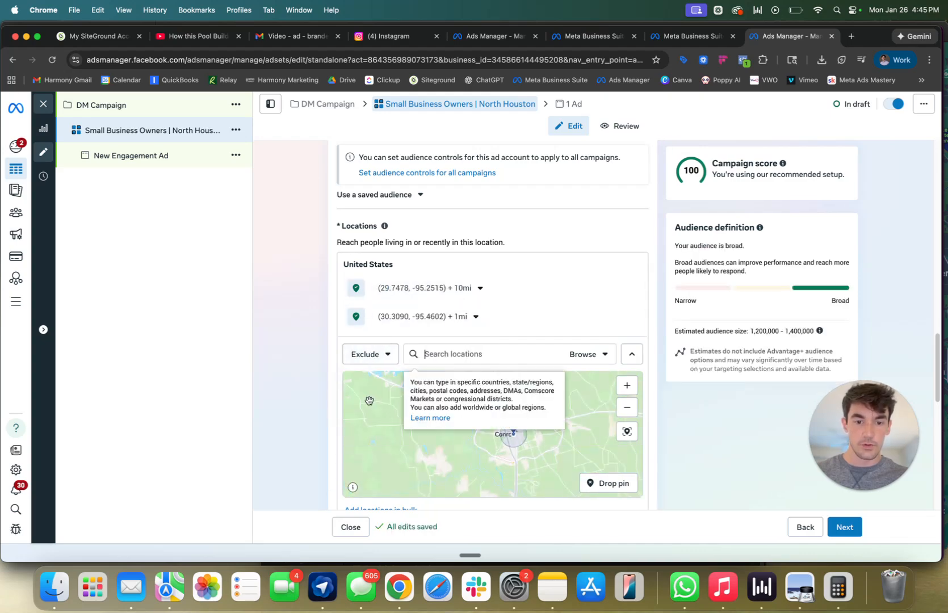
click(608, 483)
click(493, 417)
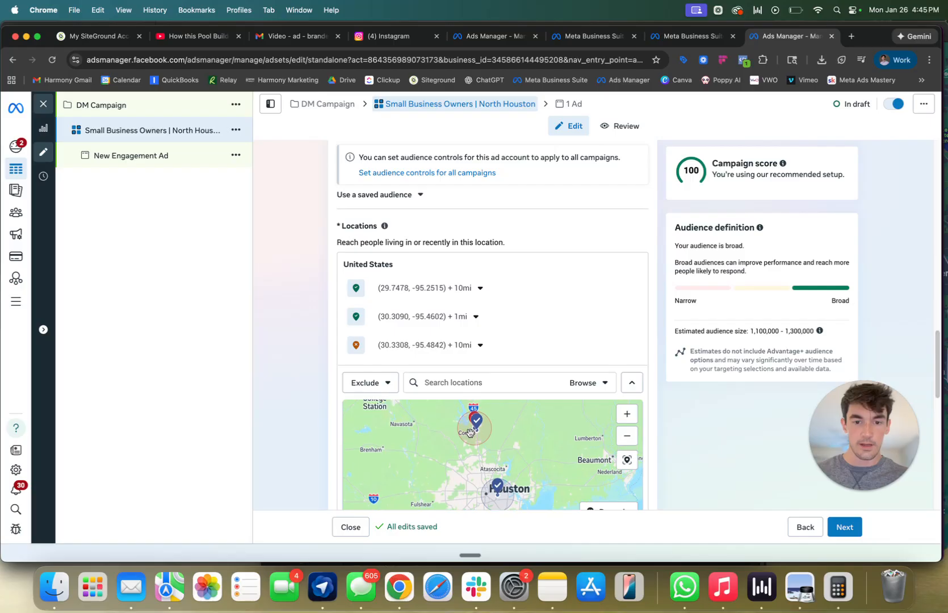
click(629, 345)
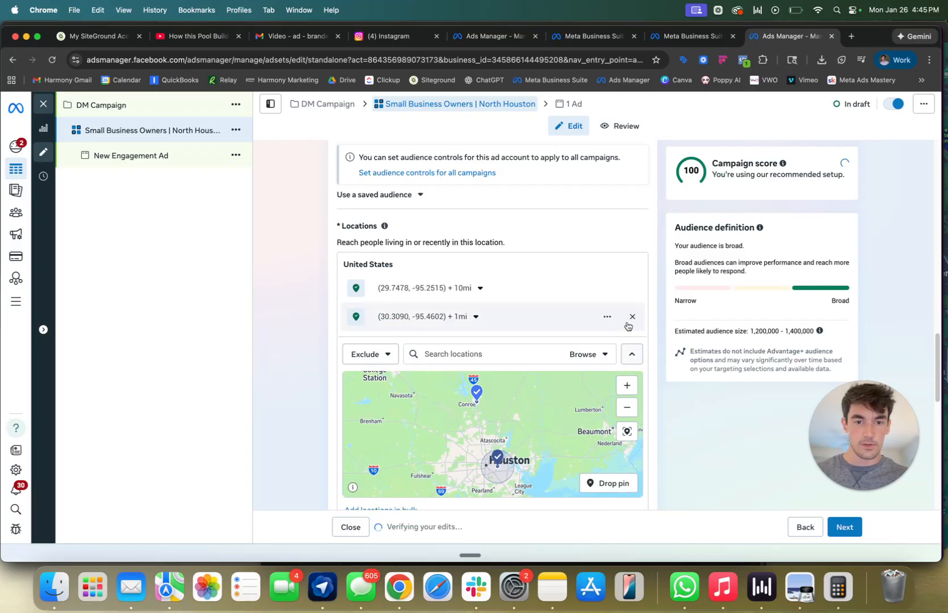
click(631, 317)
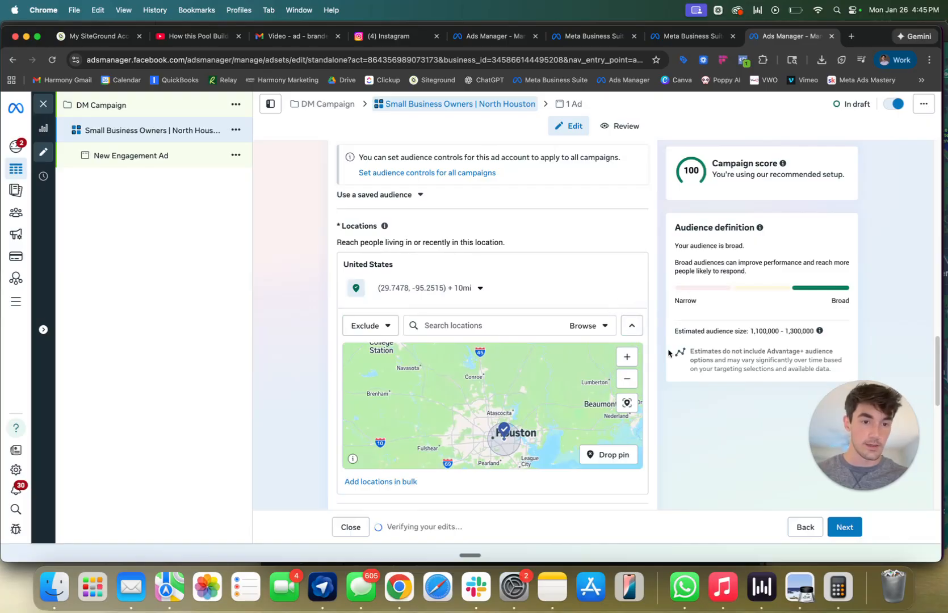
Examine the existing custom audiences available for the Advantage+ audience and the explanation of what custom audiences do.
scroll(431, 282, down, 10)
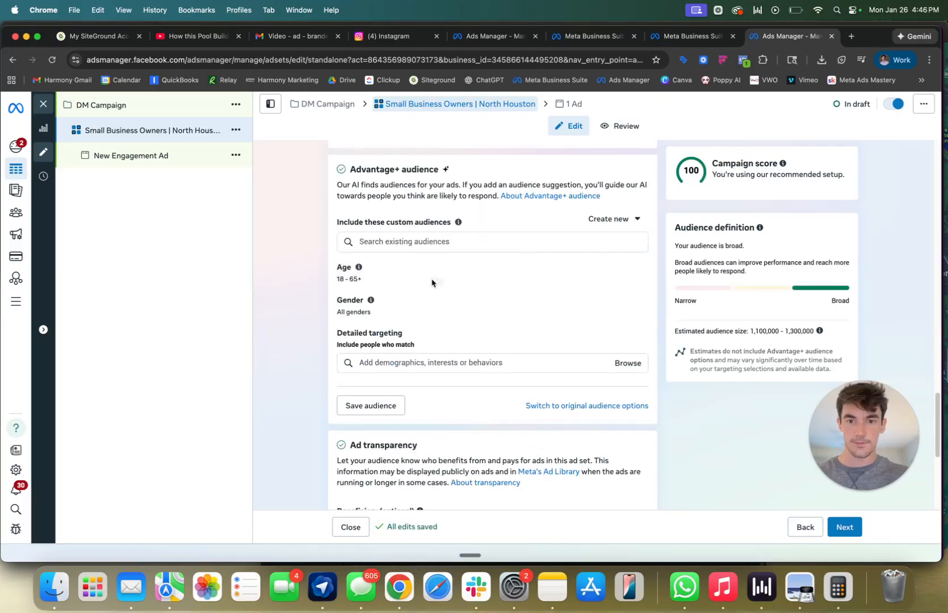
click(403, 270)
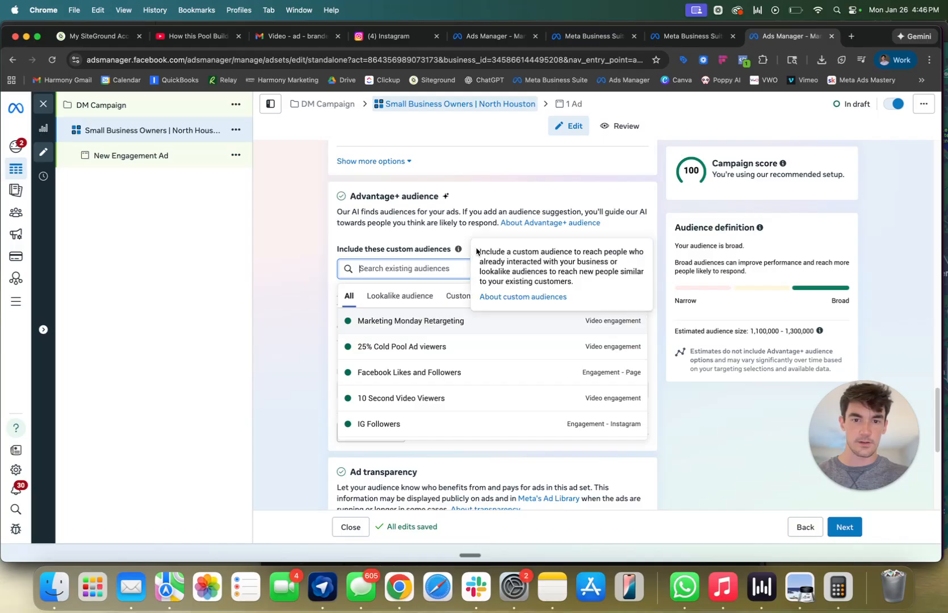
click(418, 248)
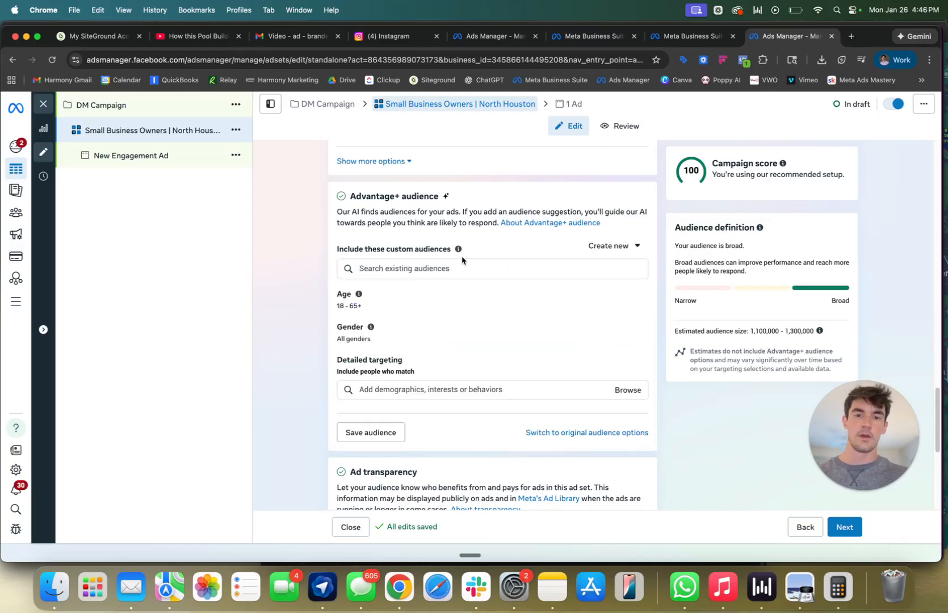
mouse_move(460, 250)
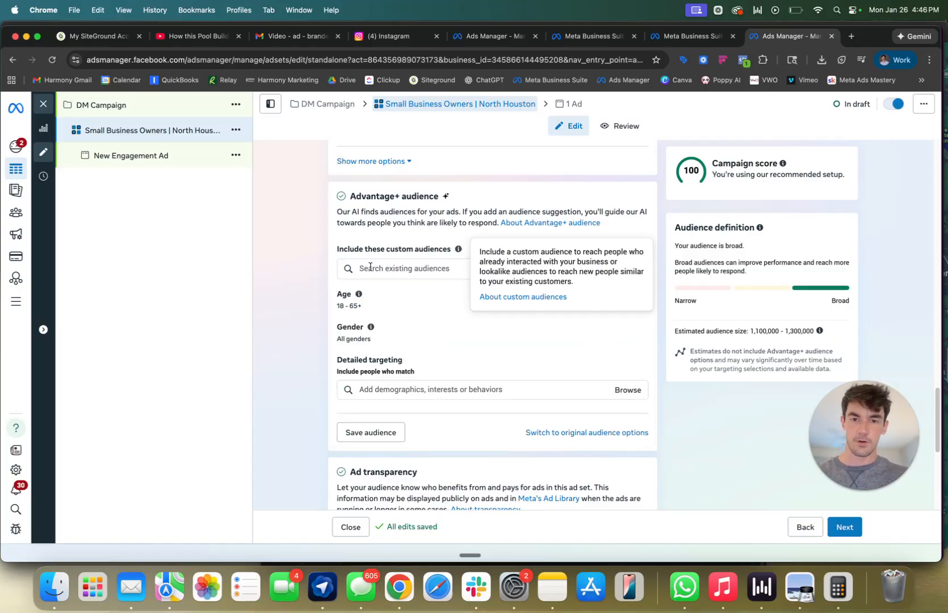
Set the maximum age of the Advantage+ audience suggestion to 60.
scroll(382, 294, down, 1)
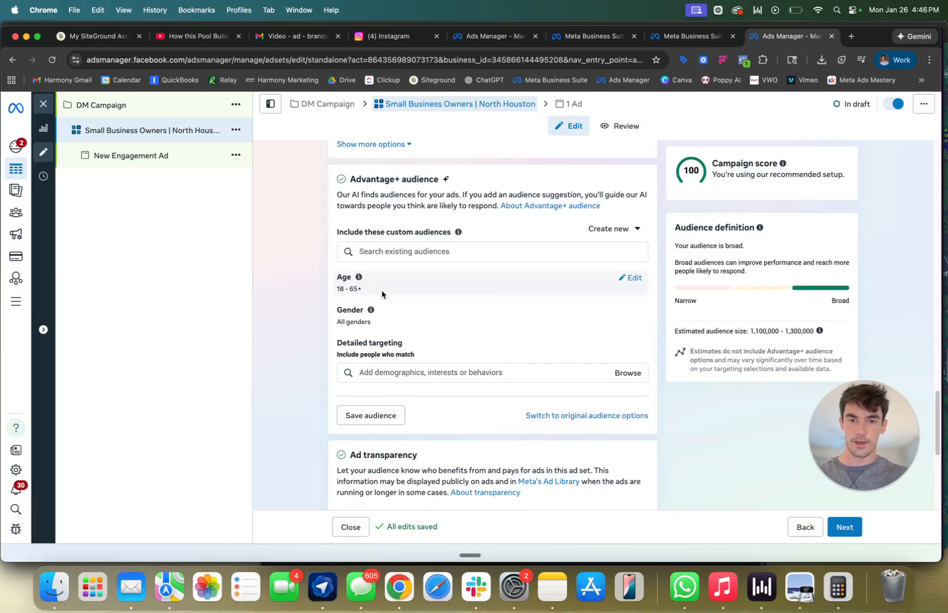
click(635, 282)
click(419, 294)
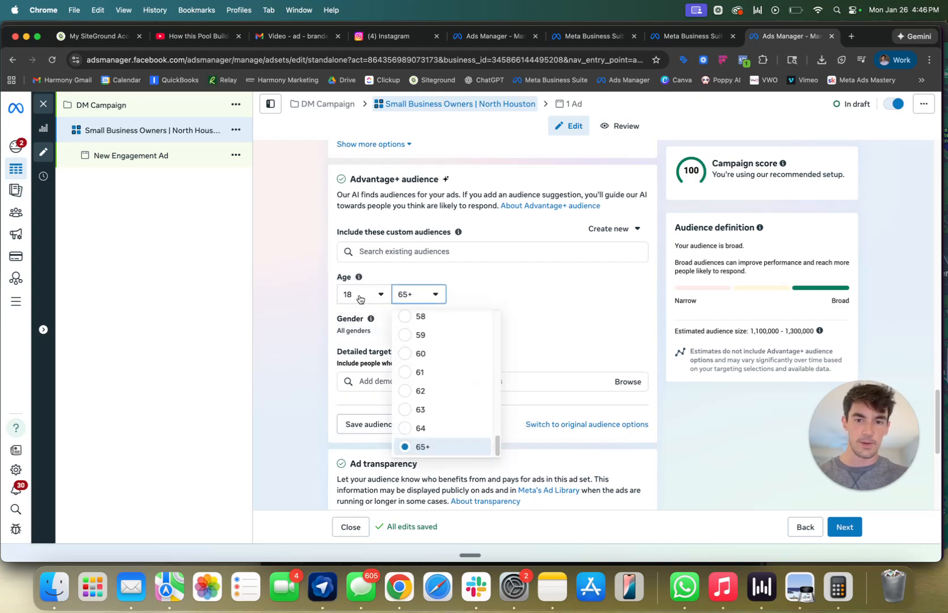
click(435, 353)
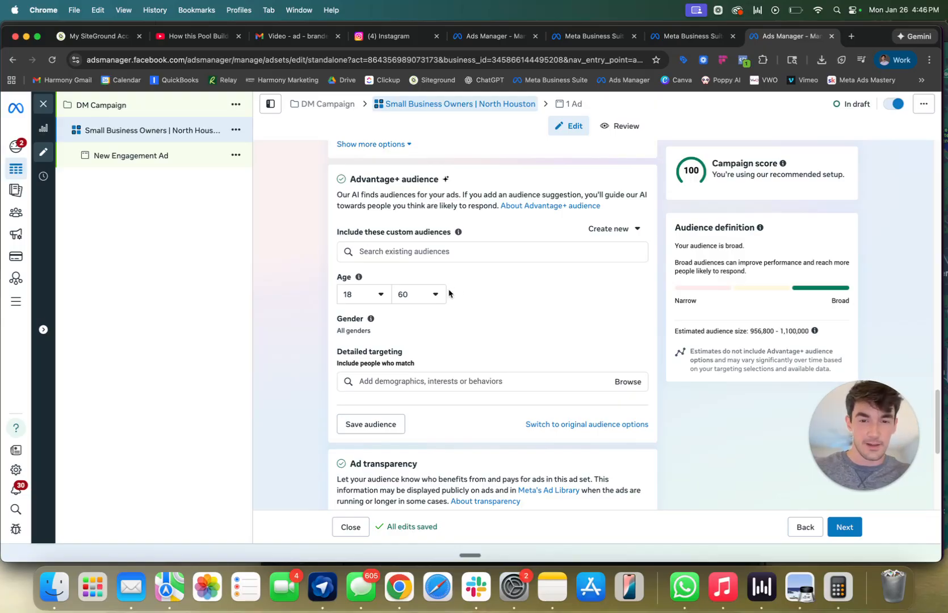
click(436, 294)
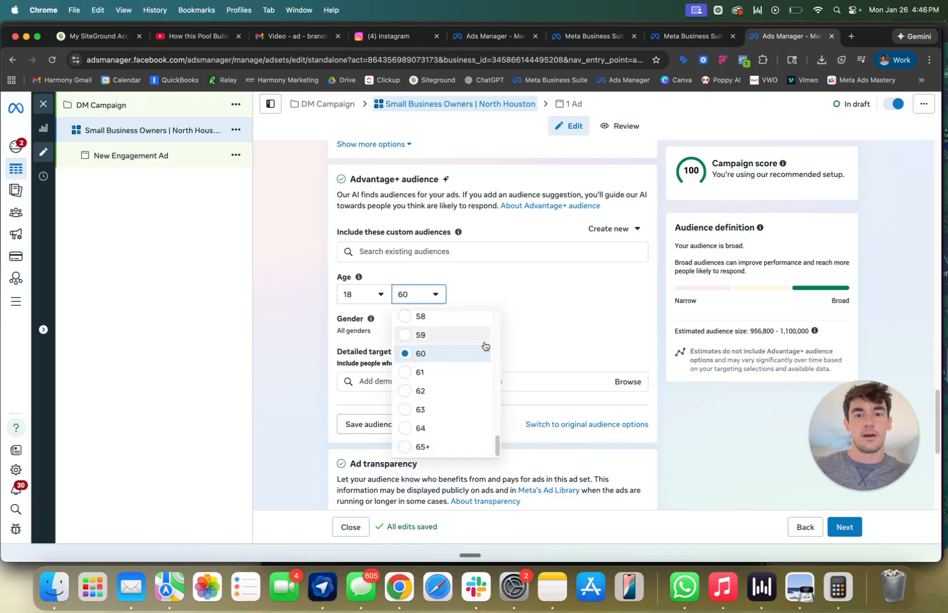
click(465, 353)
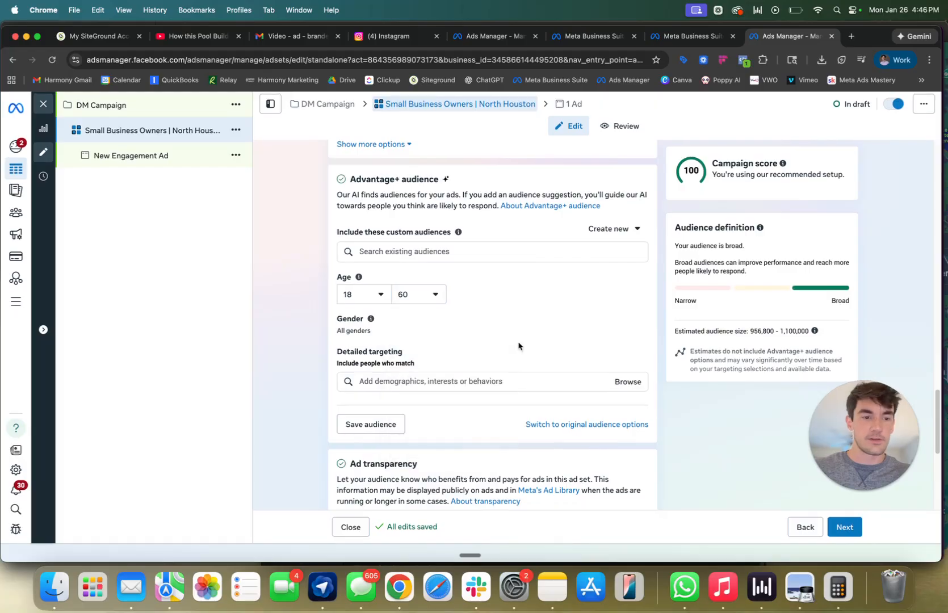
scroll(518, 344, down, 1)
click(402, 274)
click(542, 268)
click(435, 274)
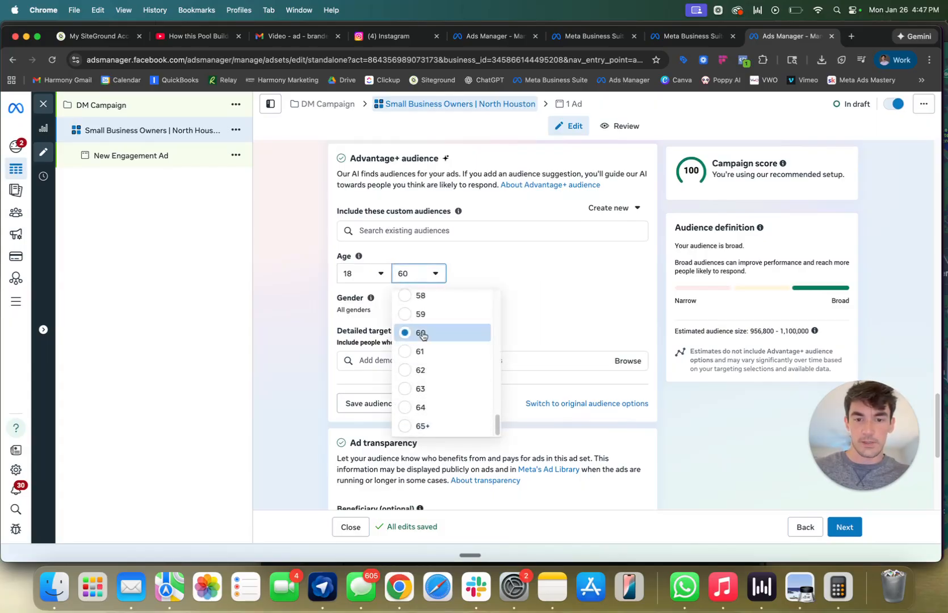
click(271, 329)
Search the detailed targeting options for "real estate".
scroll(363, 295, down, 1)
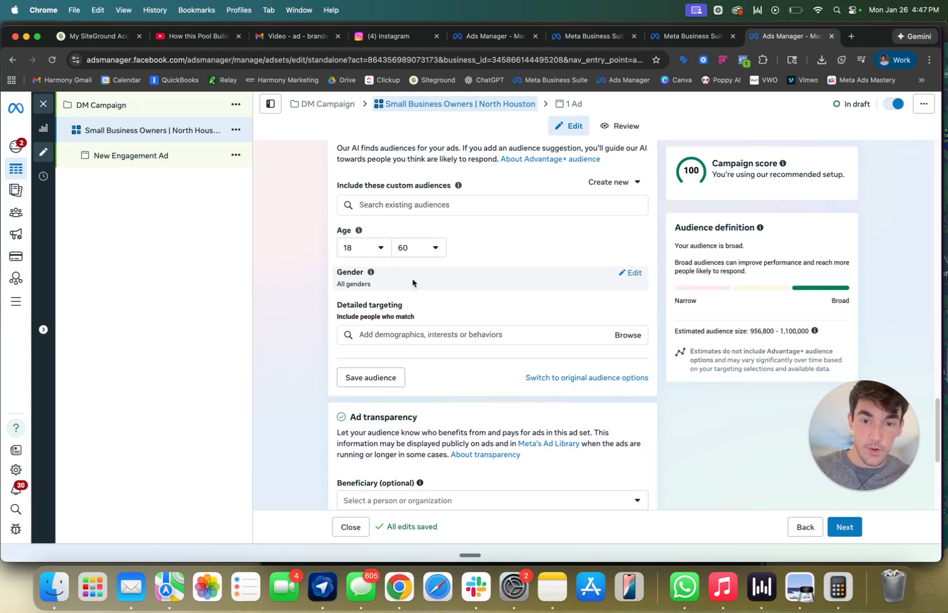
scroll(448, 303, down, 1)
click(428, 307)
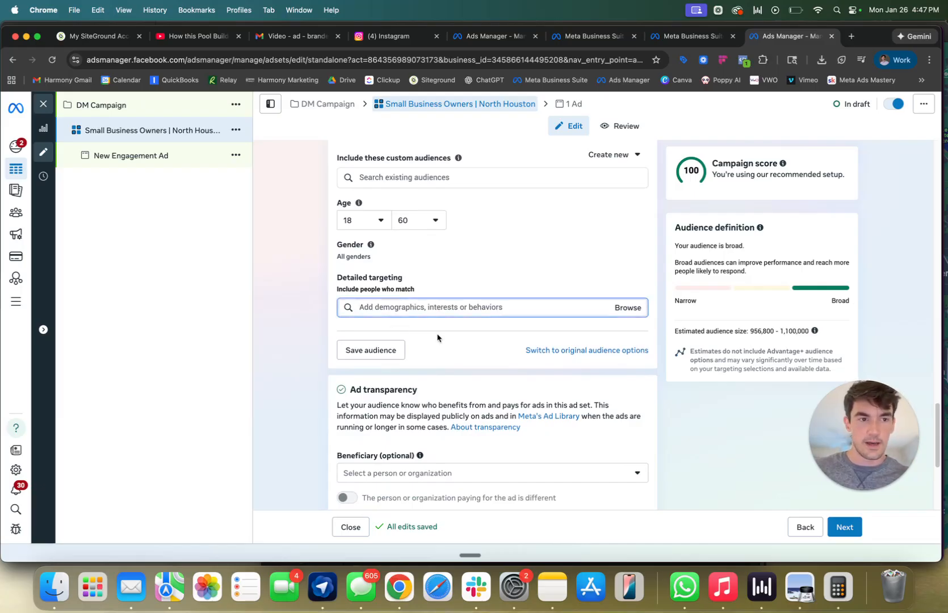
scroll(437, 338, up, 1)
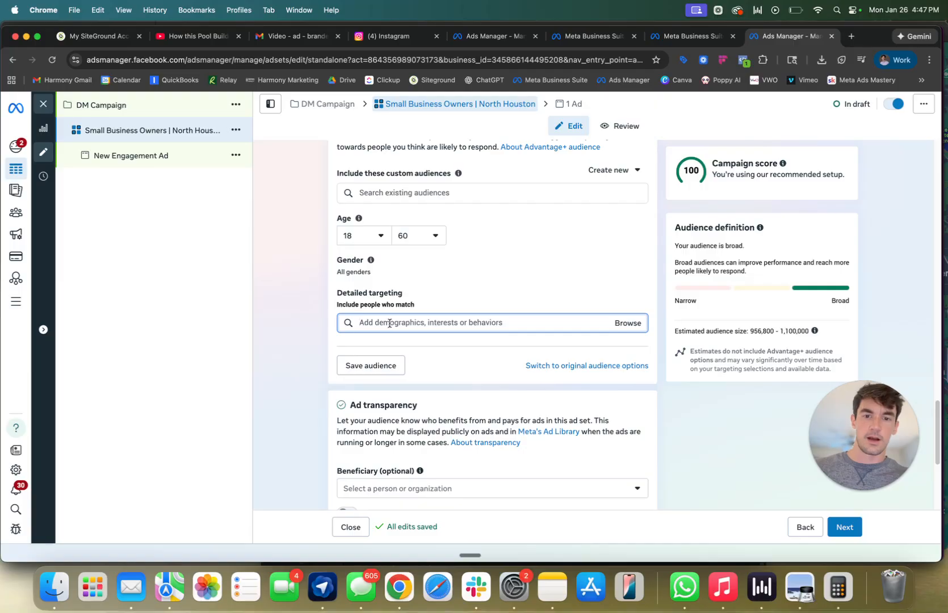
text(real eatate)
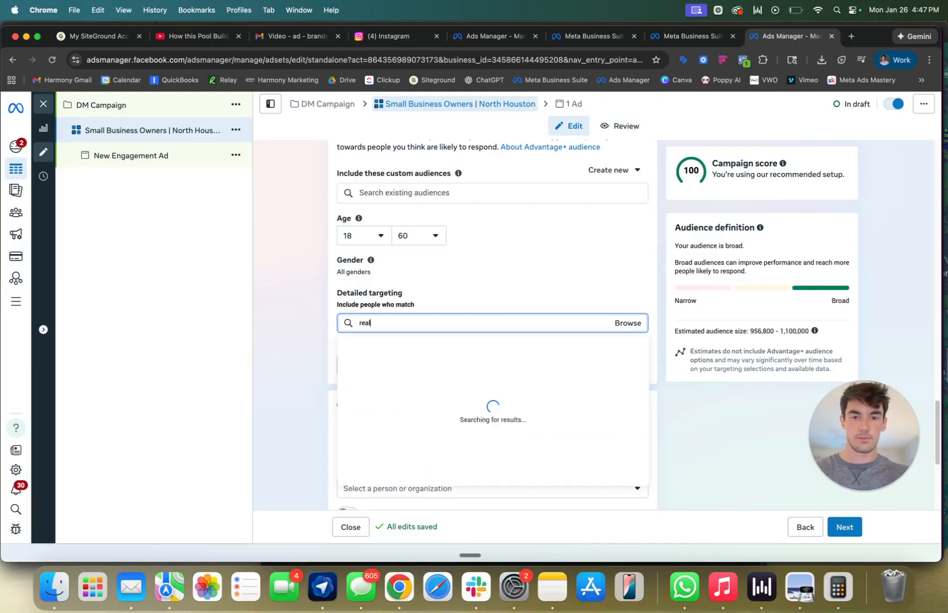
key(BackSpace)
key(BackSpace)
key(BackSpace)
key(BackSpace)
key(BackSpace)
text(state)
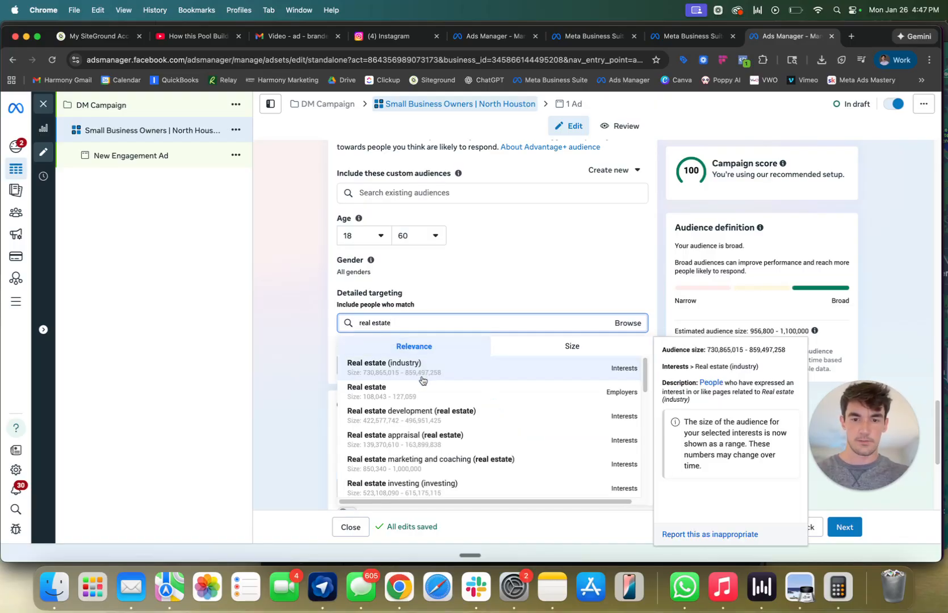
Look through the real estate suggestions, add the Real estate (industry) interest to the detailed targeting and remove it again.
scroll(411, 394, down, 3)
scroll(411, 401, down, 1)
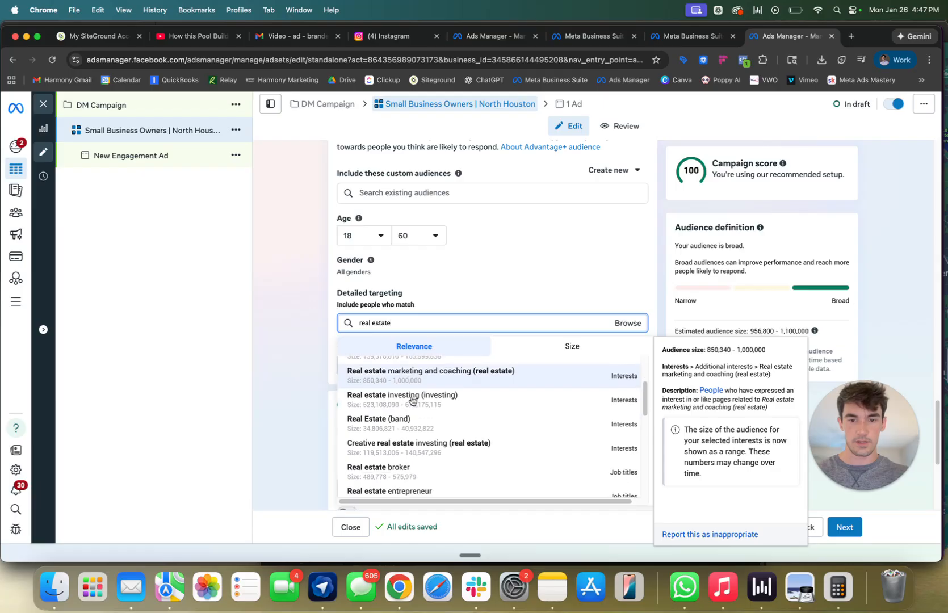
scroll(410, 408, down, 3)
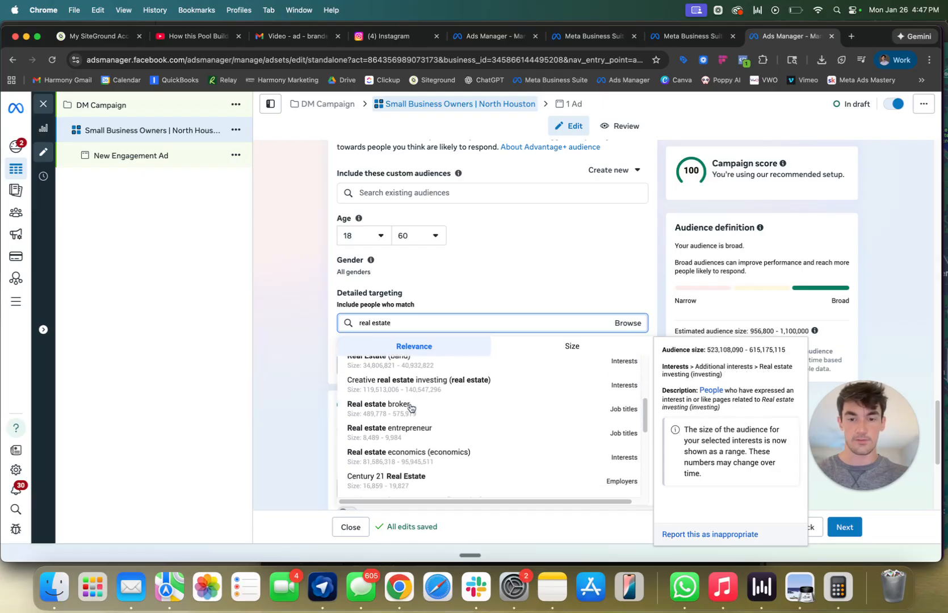
scroll(409, 439, down, 3)
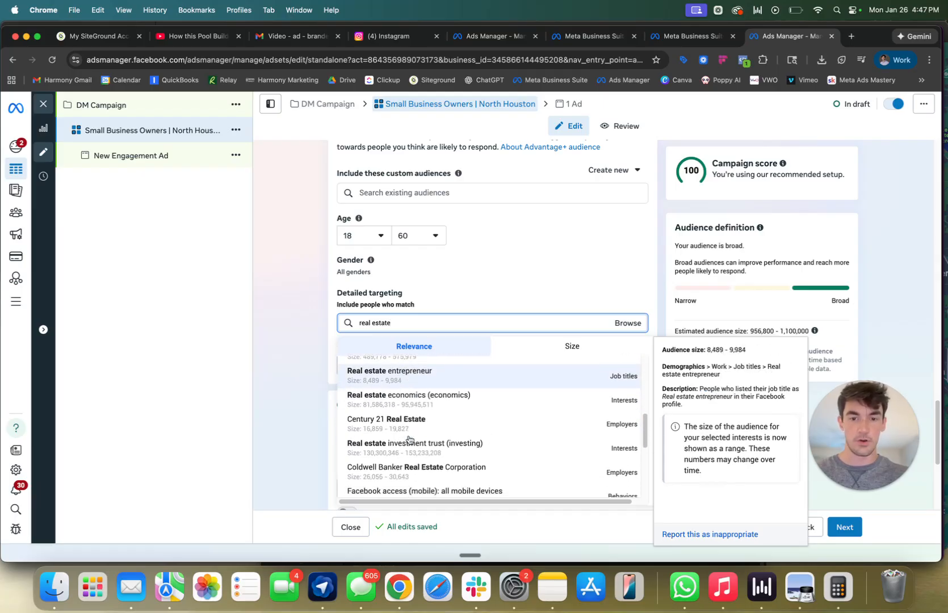
scroll(409, 439, up, 8)
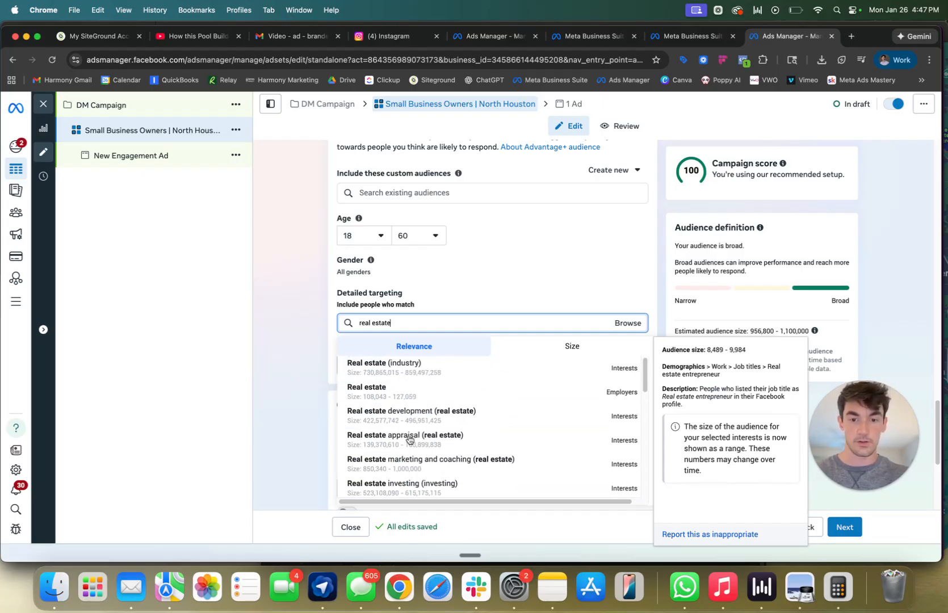
click(411, 363)
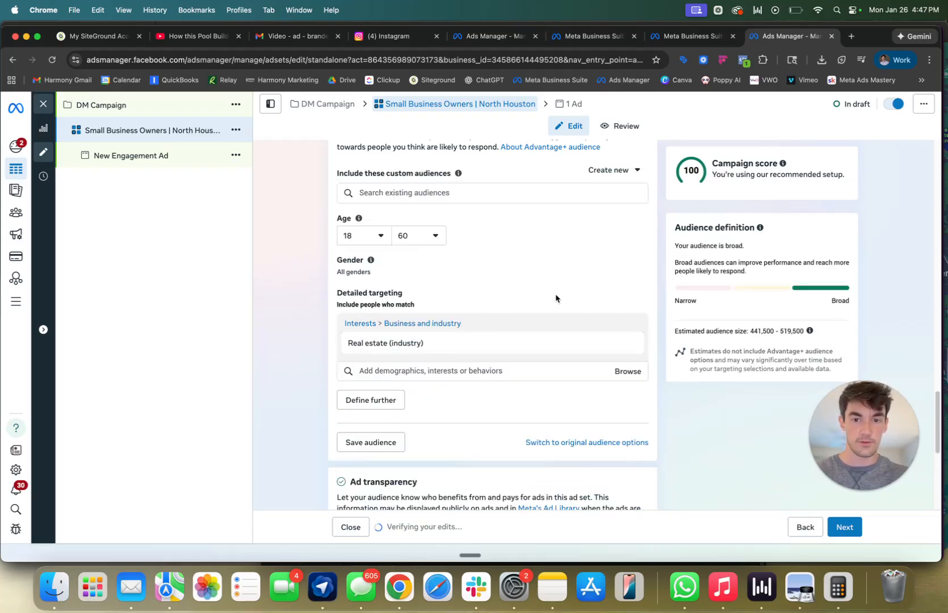
click(631, 343)
click(470, 319)
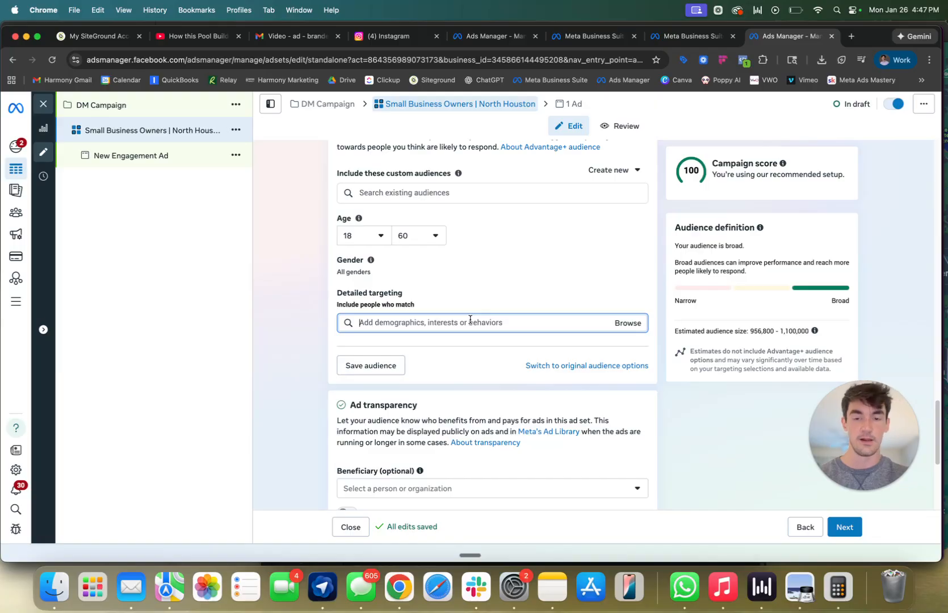
Check the ad set's ad transparency and placements settings and continue to the setup of New Engagement Ad.
scroll(470, 319, down, 5)
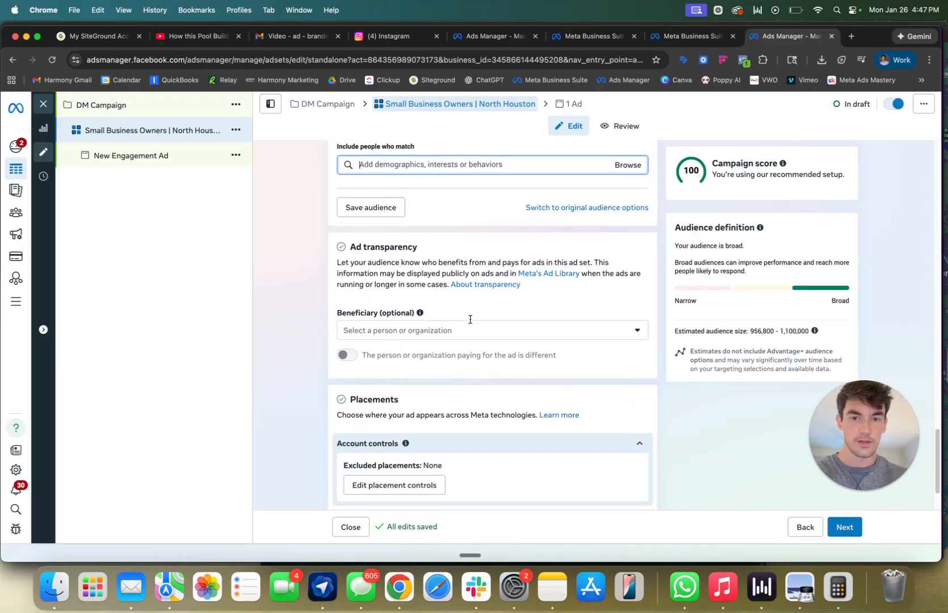
scroll(398, 301, down, 1)
scroll(397, 301, up, 3)
click(440, 269)
scroll(440, 268, down, 5)
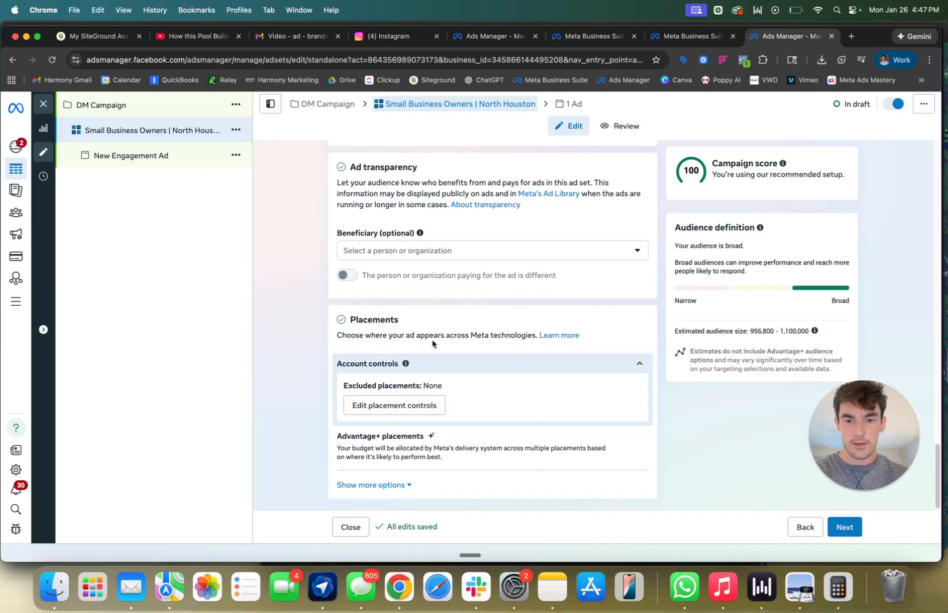
click(843, 528)
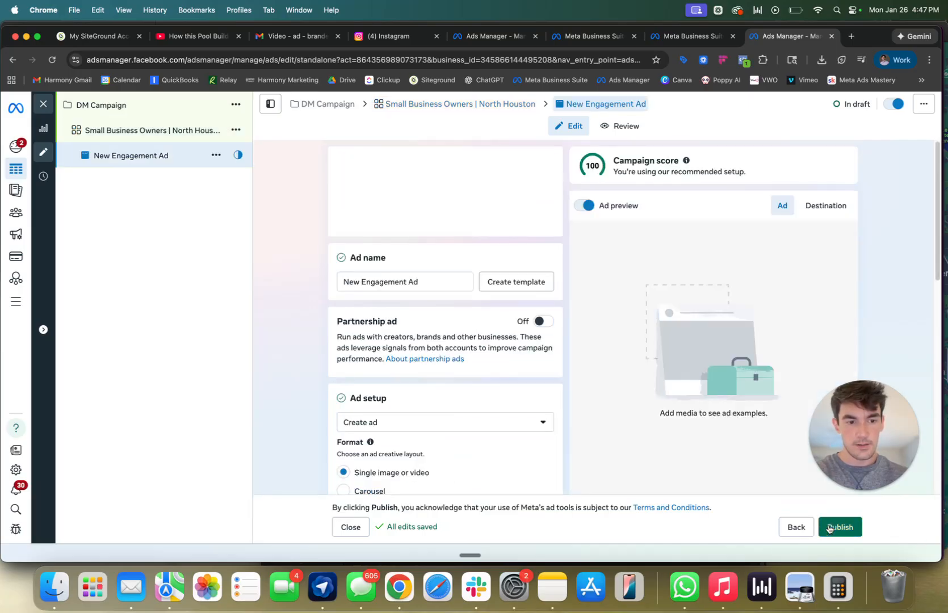
Rename the new engagement ad as "Video Ad 1 | Jan 2026".
drag(432, 186, 233, 171)
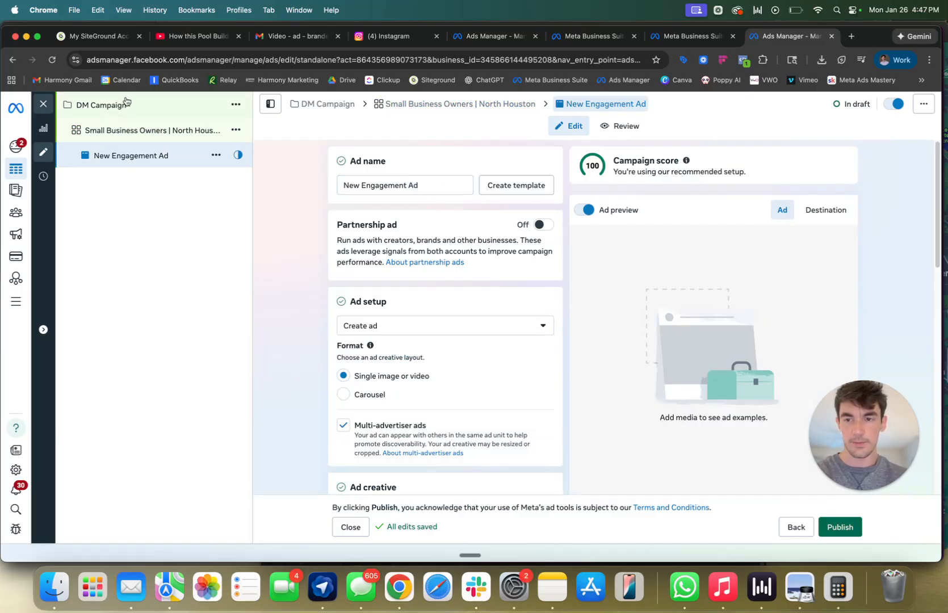
drag(429, 186, 385, 186)
click(422, 180)
key(super+a)
key(BackSpace)
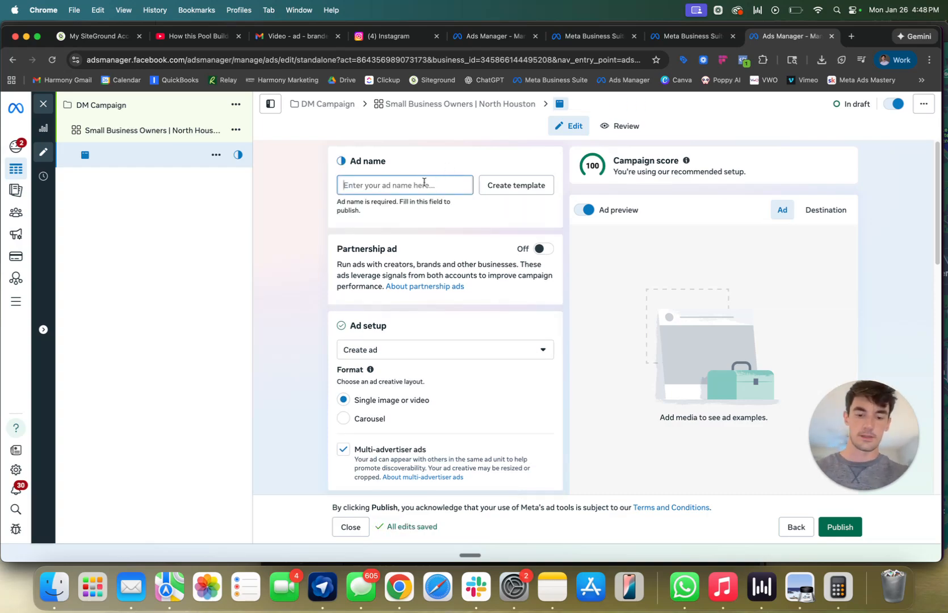
text(Video Ad 1 |)
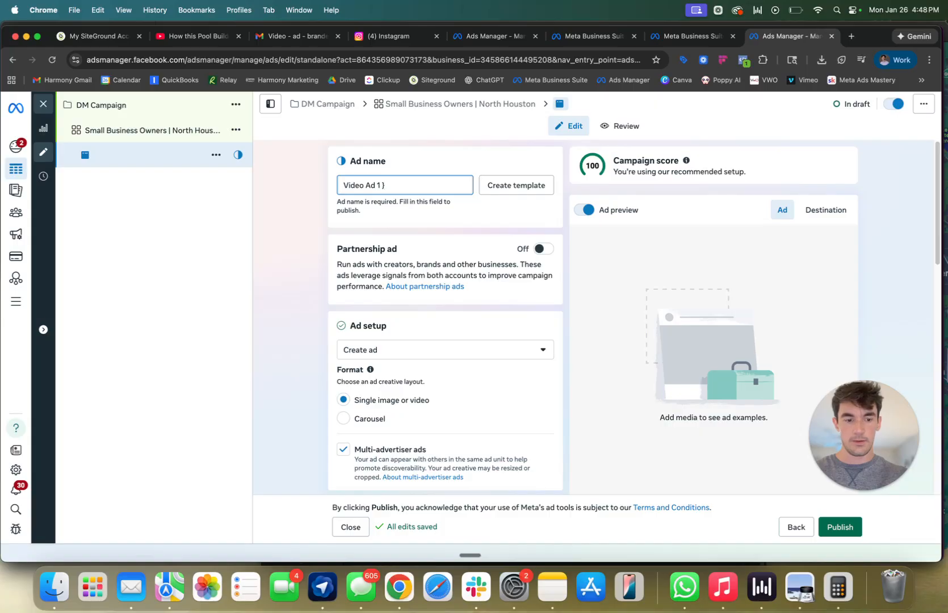
text( Jan)
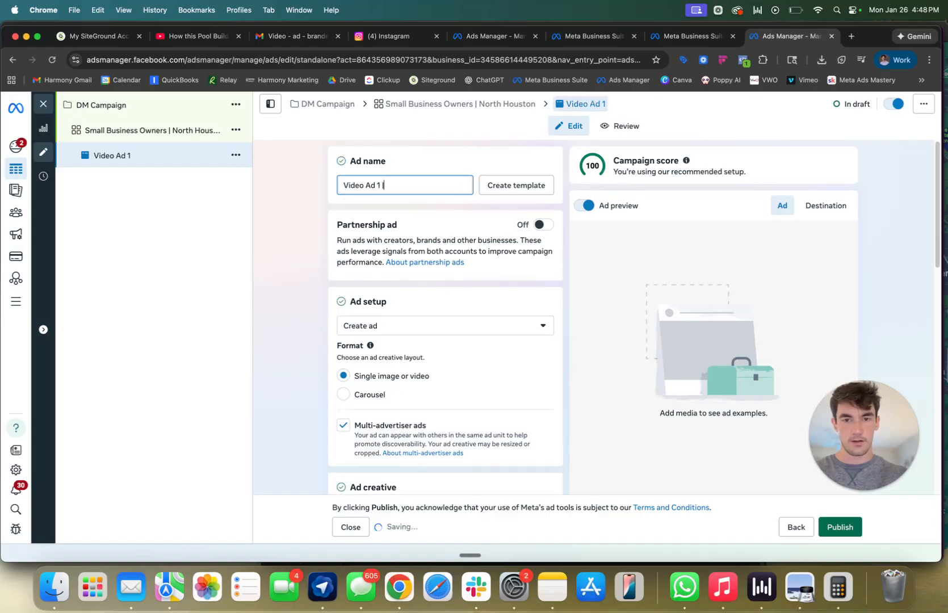
text( 2026)
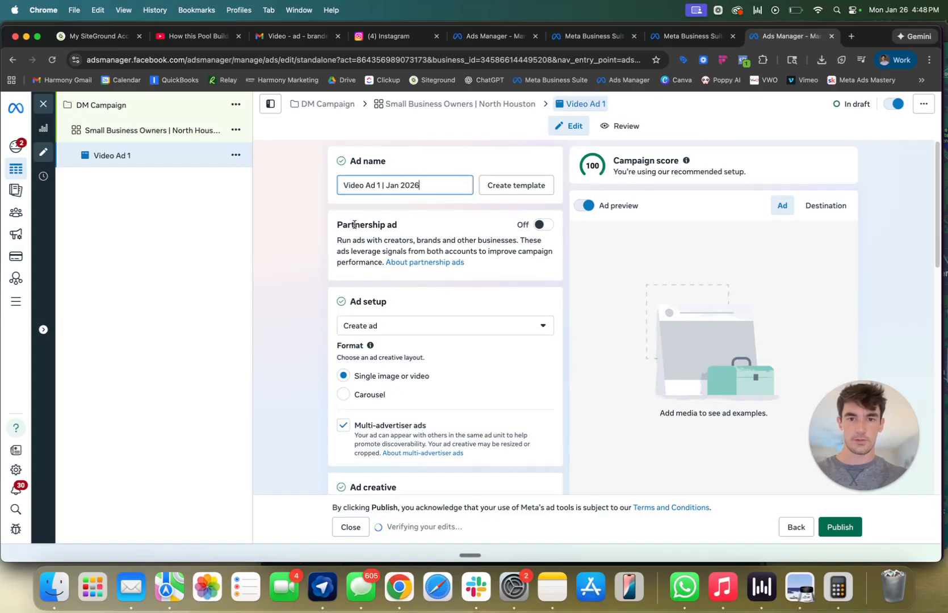
key(Return)
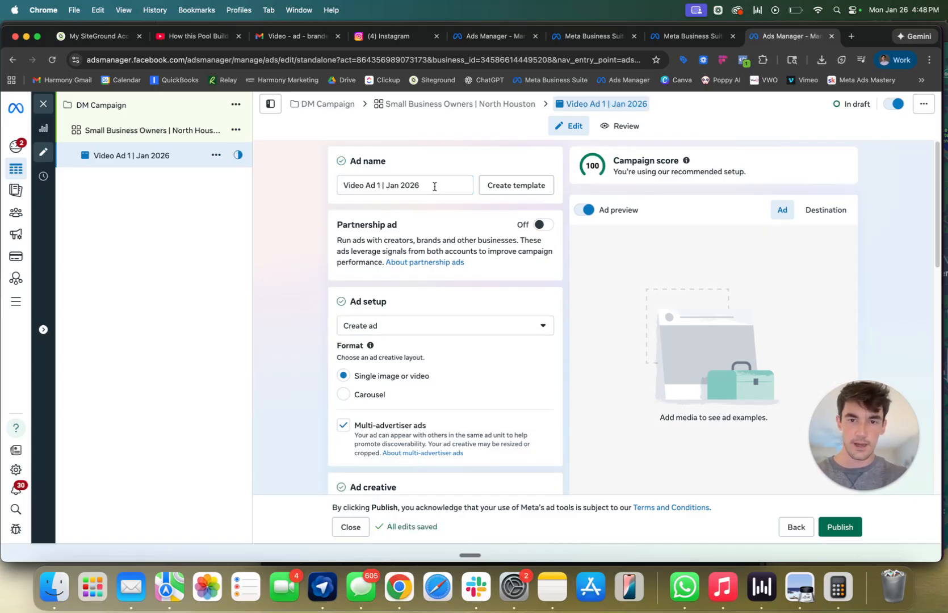
drag(380, 186, 420, 186)
drag(342, 185, 379, 180)
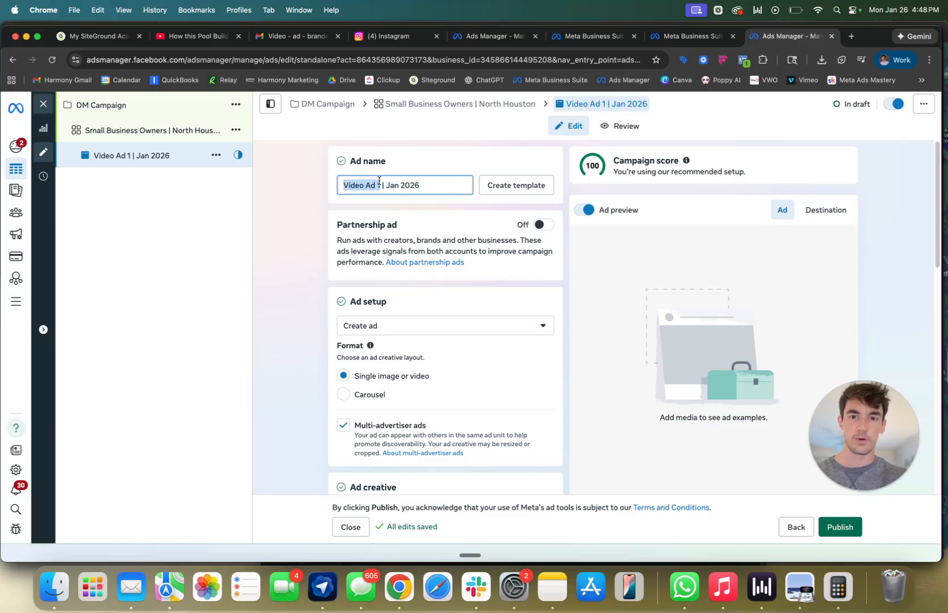
click(421, 183)
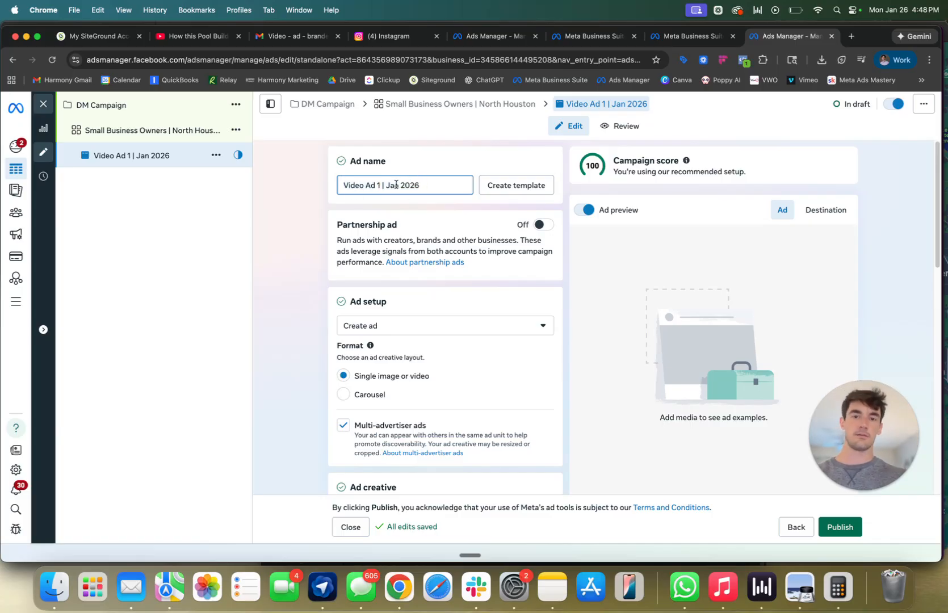
click(267, 212)
Turn off multi-advertiser ads for the ad and start setting up a video creative.
scroll(329, 238, down, 3)
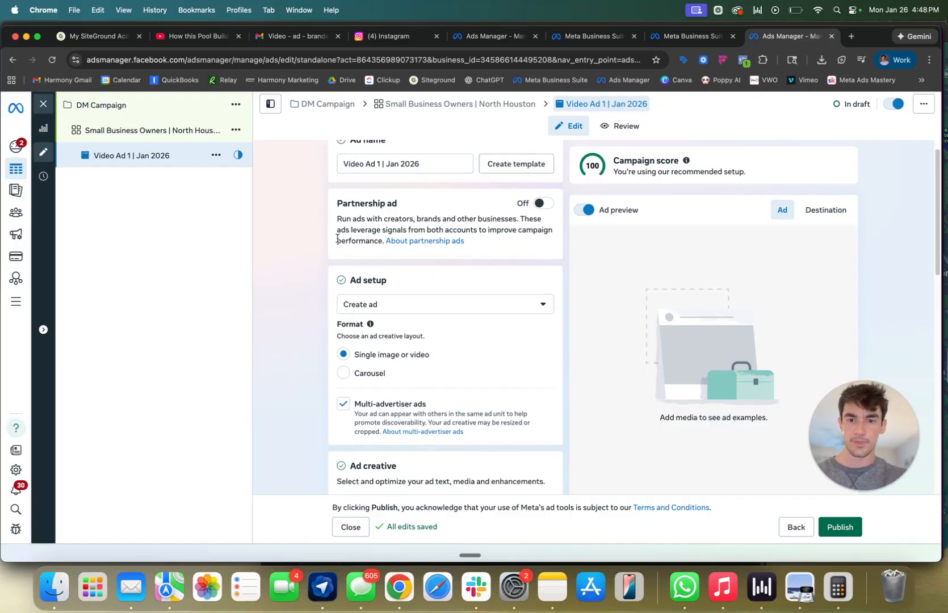
scroll(383, 258, down, 3)
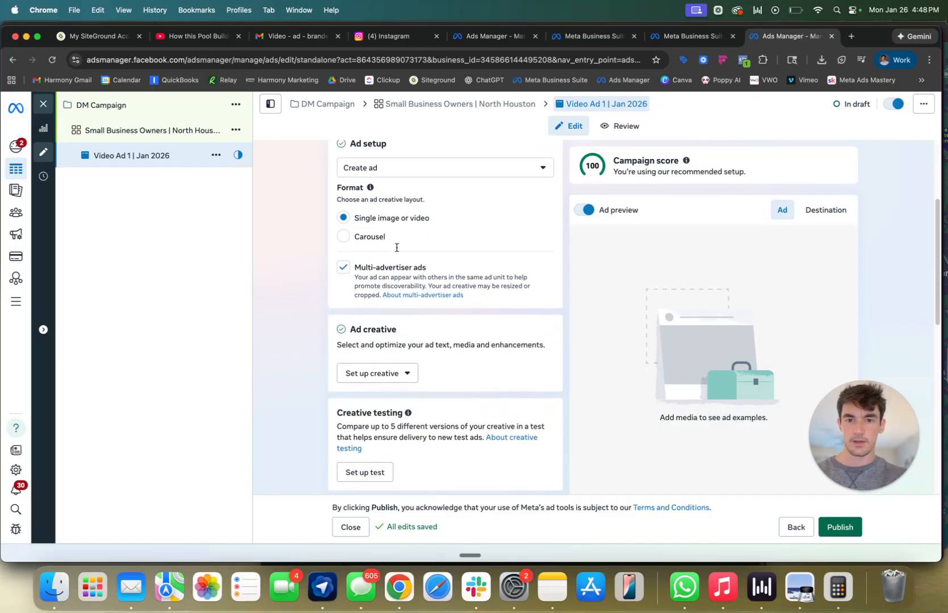
click(344, 268)
scroll(424, 244, down, 3)
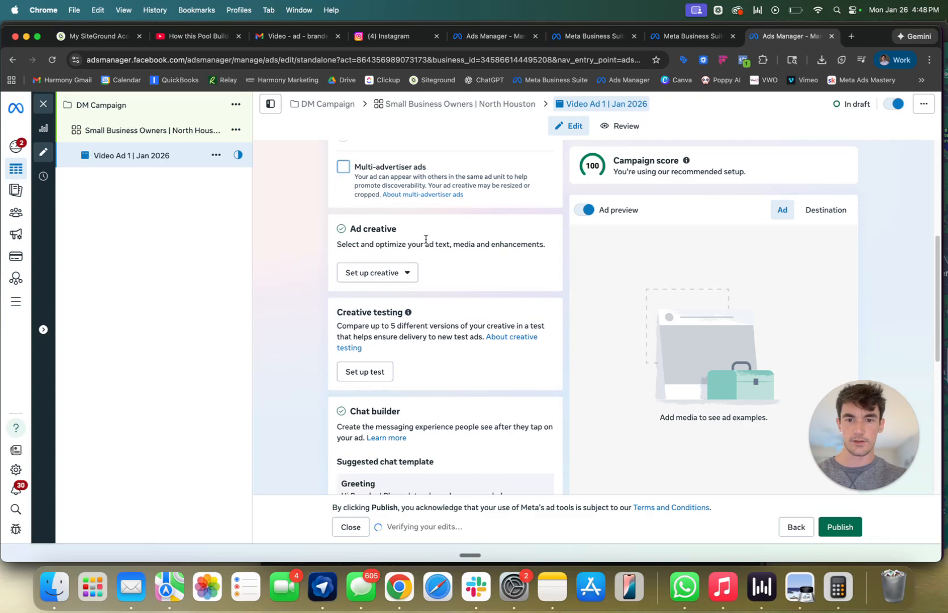
click(380, 272)
click(386, 321)
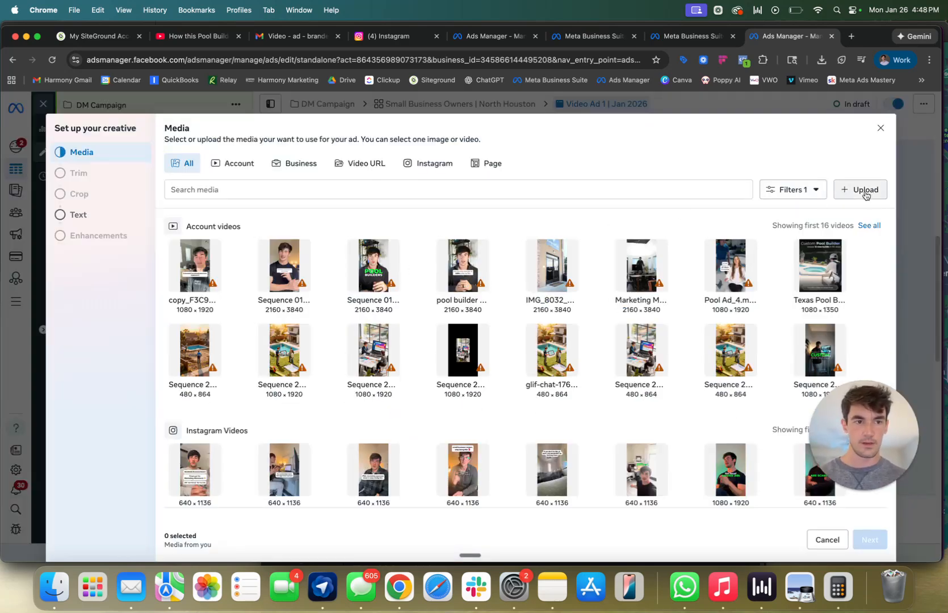
click(859, 193)
scroll(244, 312, down, 5)
scroll(245, 313, down, 6)
click(244, 327)
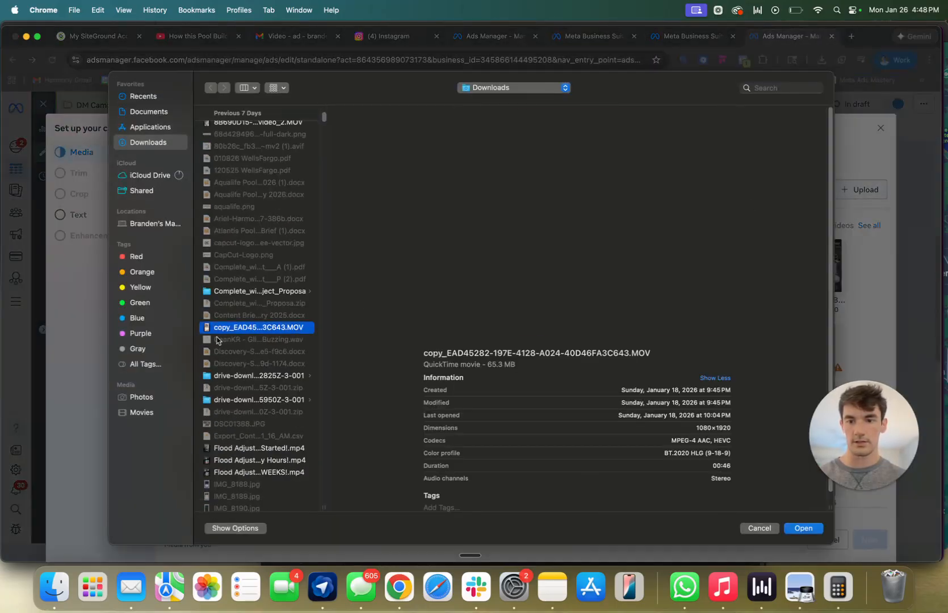
click(767, 529)
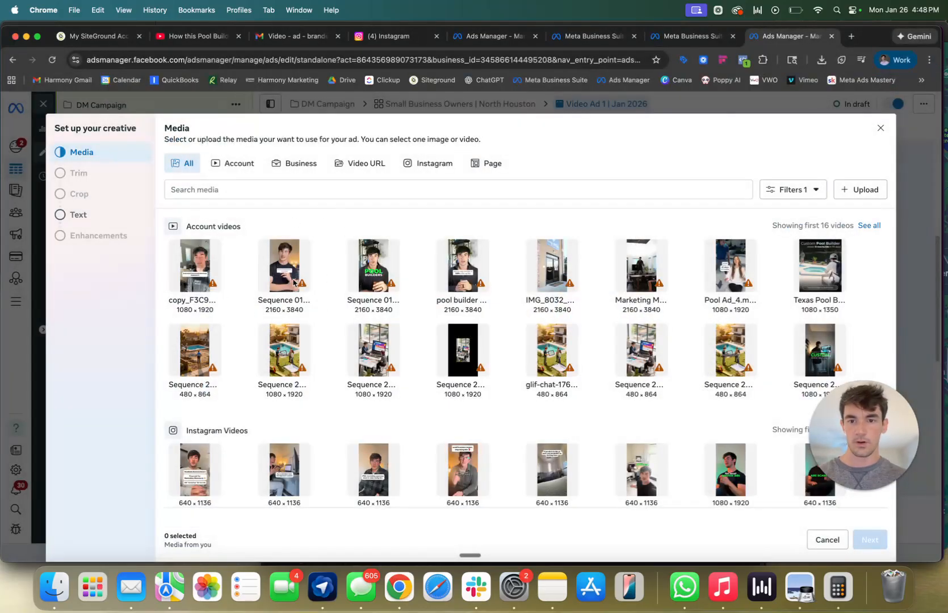
Select the 2160 × 3840 "Pool Builders" account video as the ad's media, skip trimming and keep the original crops for all placements.
click(374, 267)
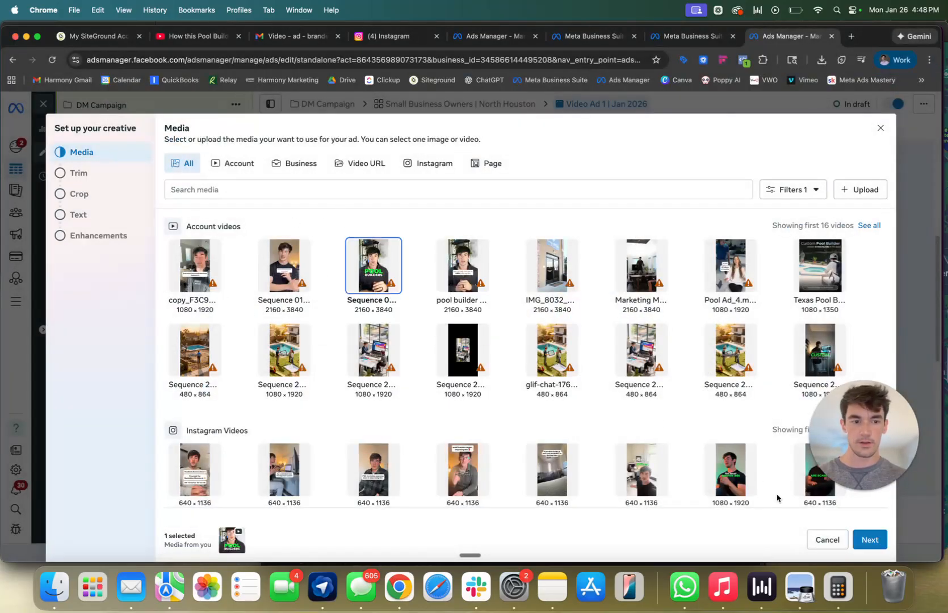
click(874, 548)
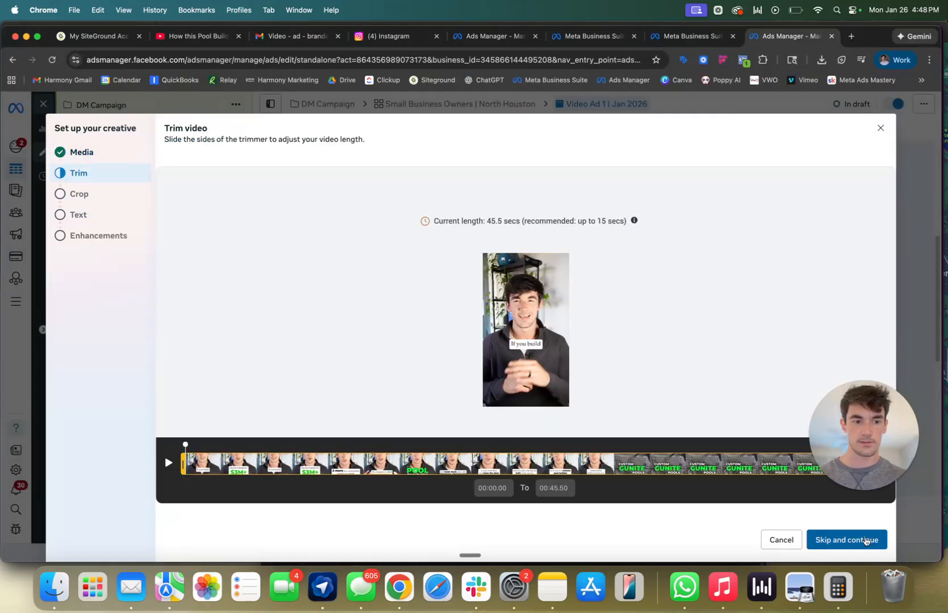
click(865, 540)
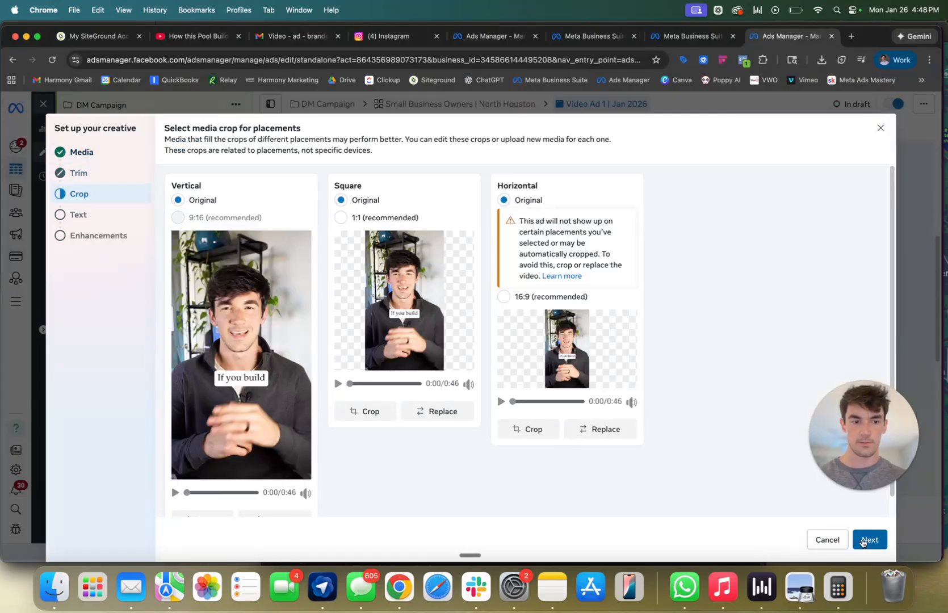
click(861, 540)
click(256, 180)
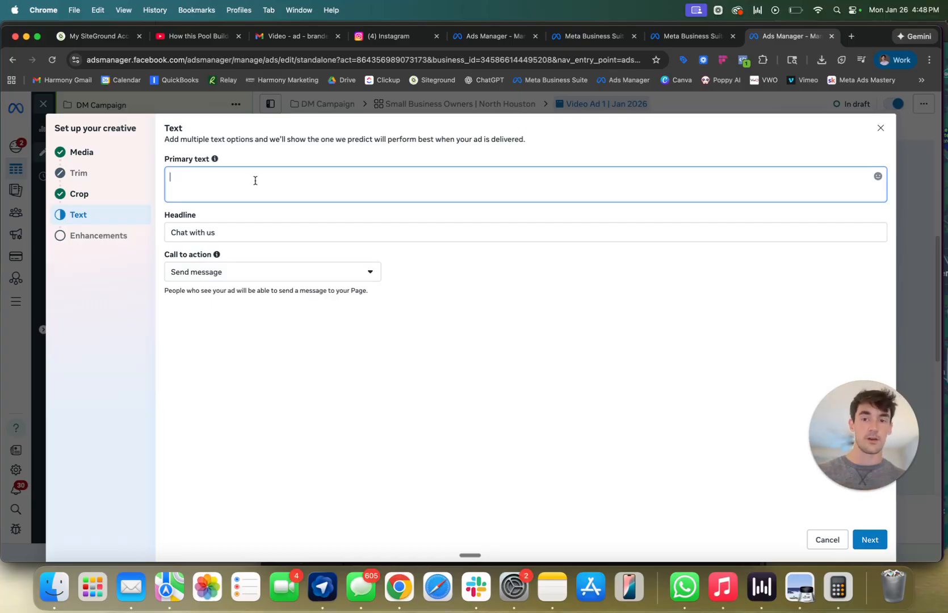
click(254, 155)
click(232, 173)
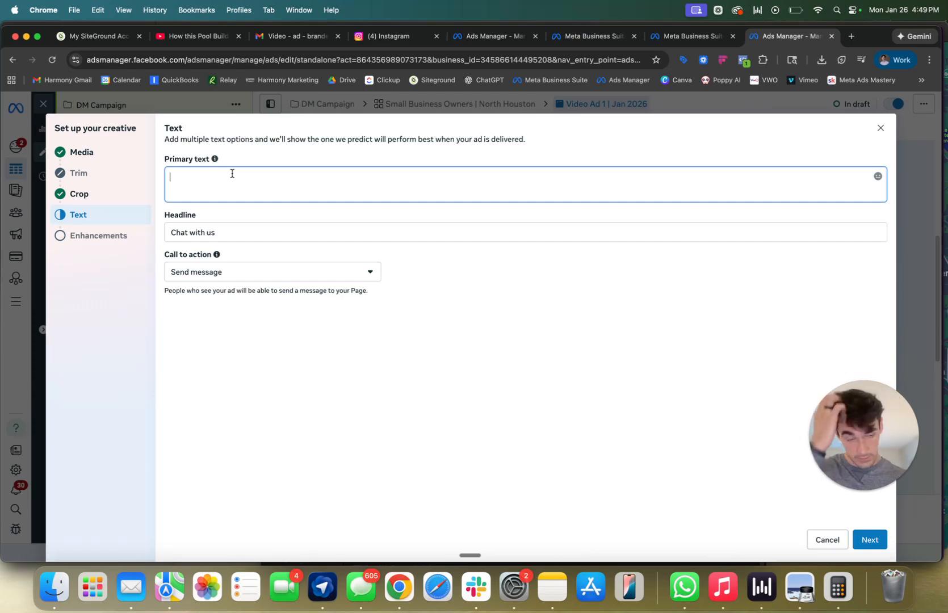
click(248, 163)
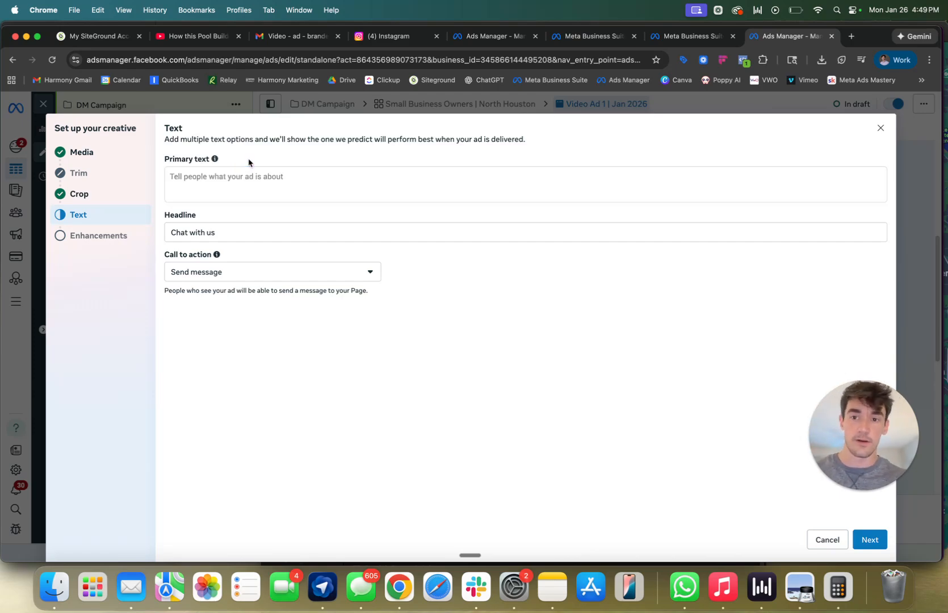
click(241, 177)
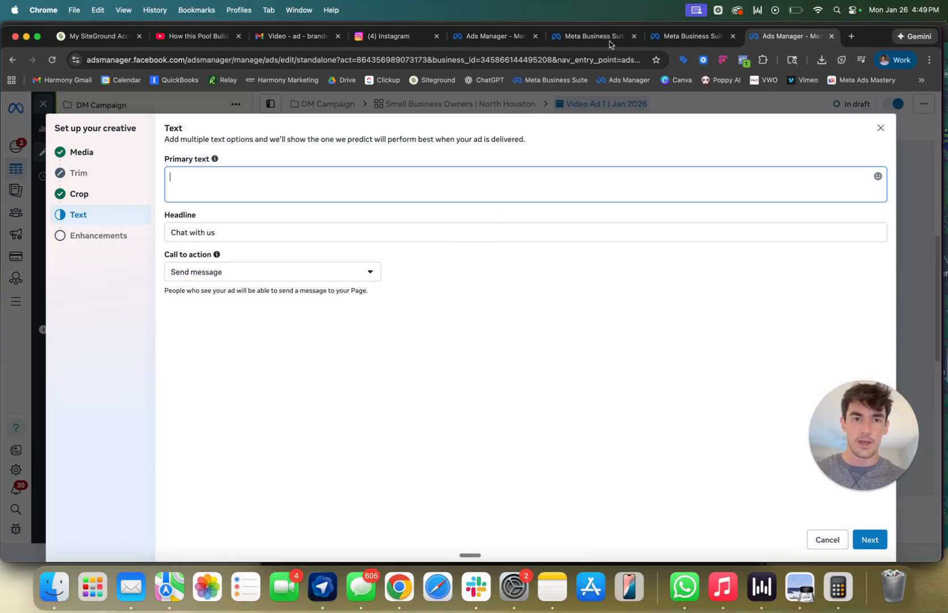
Load Ads Manager in the first Meta Business Suite browser tab and open the Pool Builder Offer Ad's edit view.
click(681, 40)
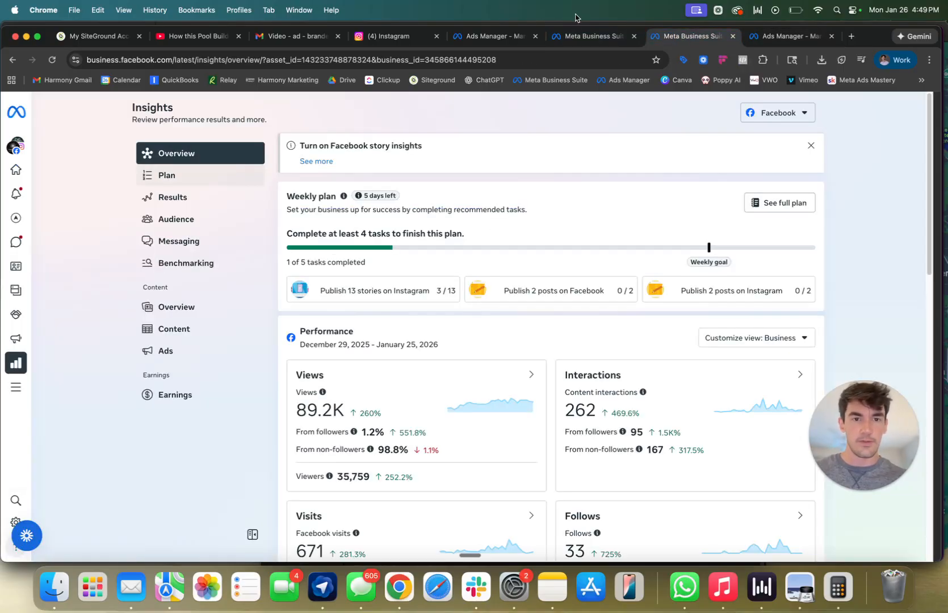
click(581, 38)
click(642, 83)
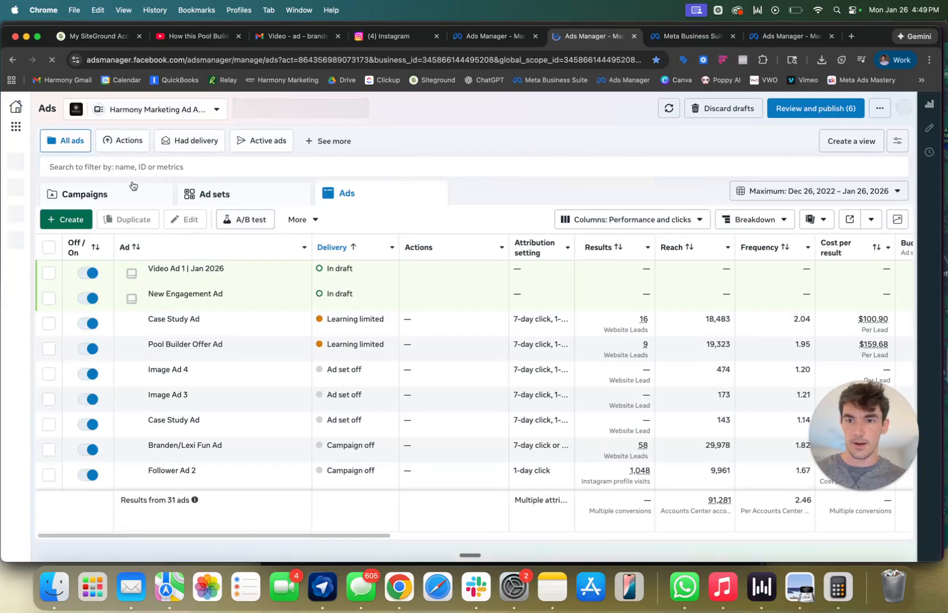
click(161, 111)
click(494, 143)
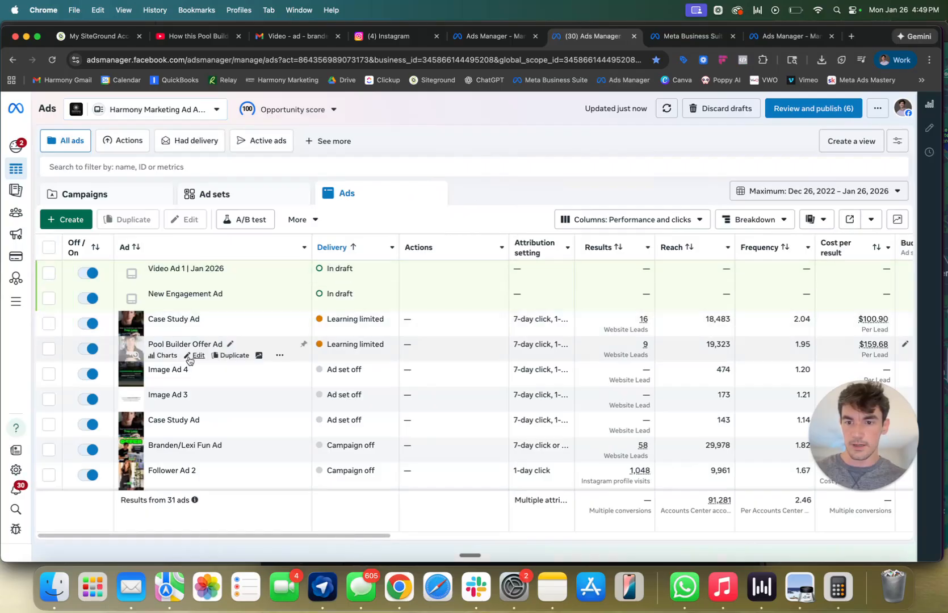
click(193, 359)
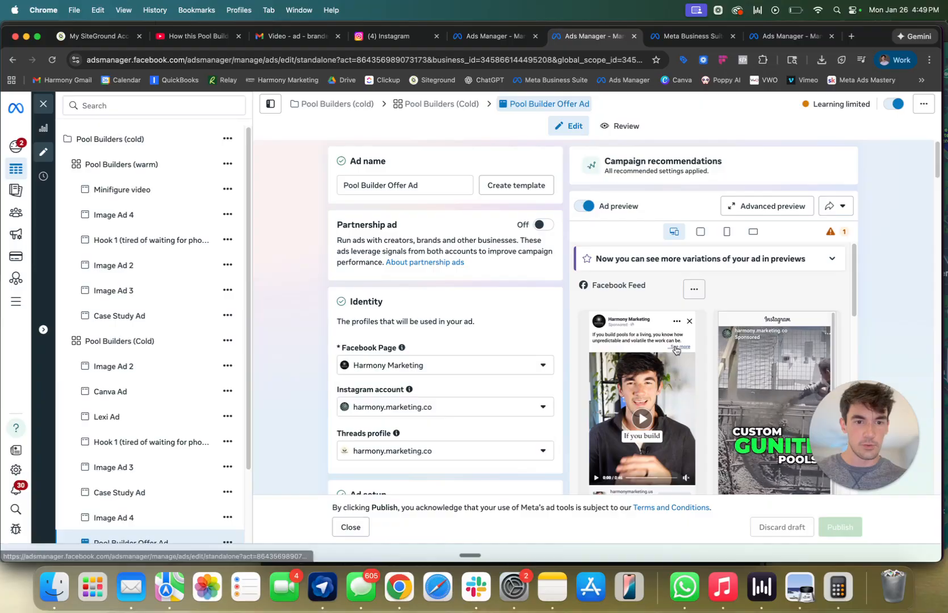
Expand the full primary text in the Pool Builder Offer Ad's Facebook Feed preview and read through it.
click(676, 347)
scroll(676, 348, up, 5)
scroll(675, 348, up, 3)
scroll(676, 347, down, 3)
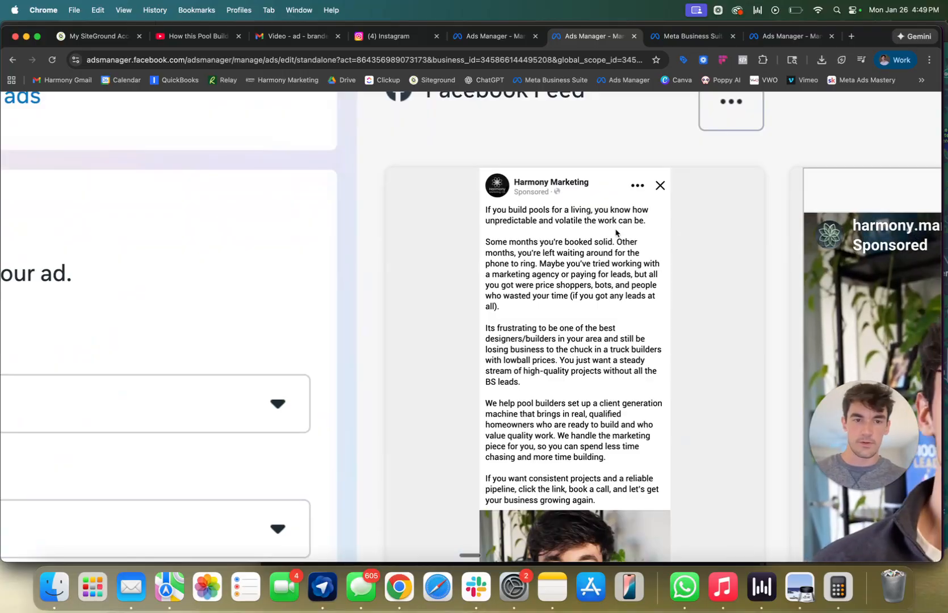
scroll(624, 241, down, 1)
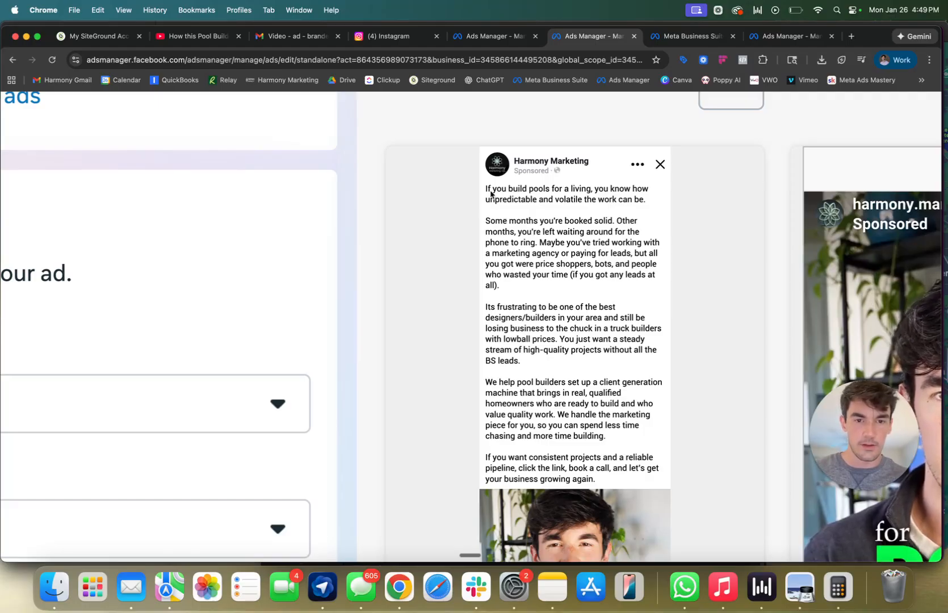
scroll(584, 292, down, 1)
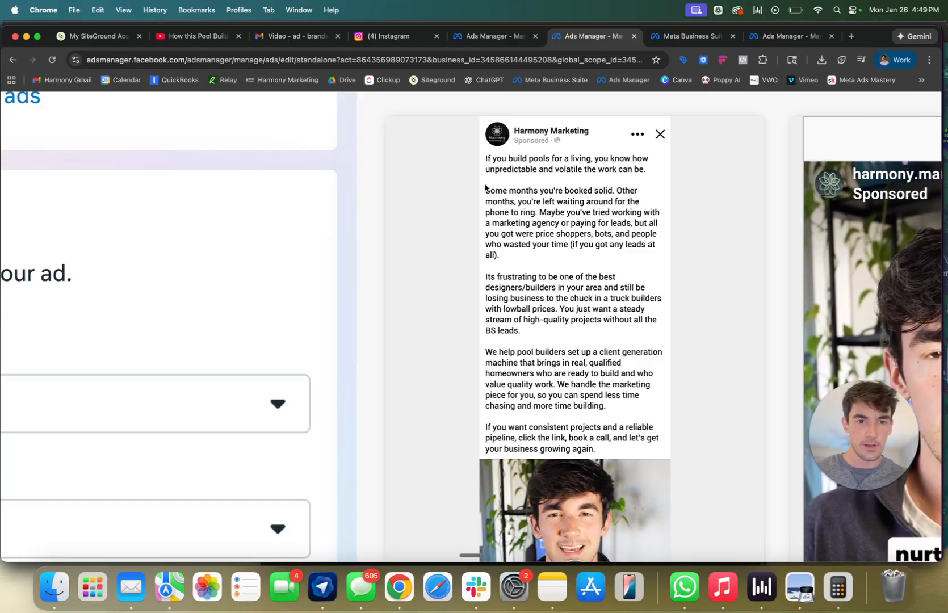
scroll(485, 187, down, 1)
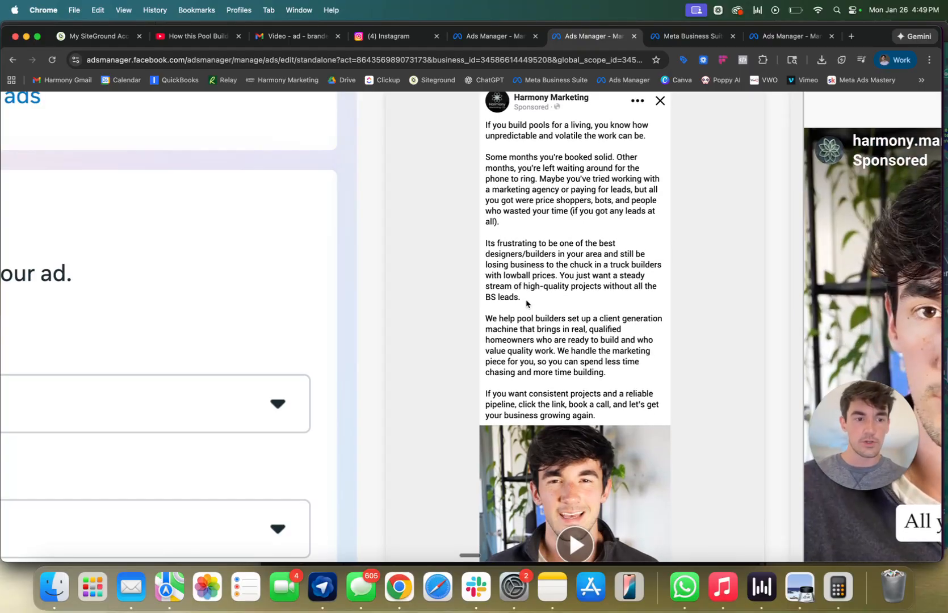
scroll(525, 304, down, 1)
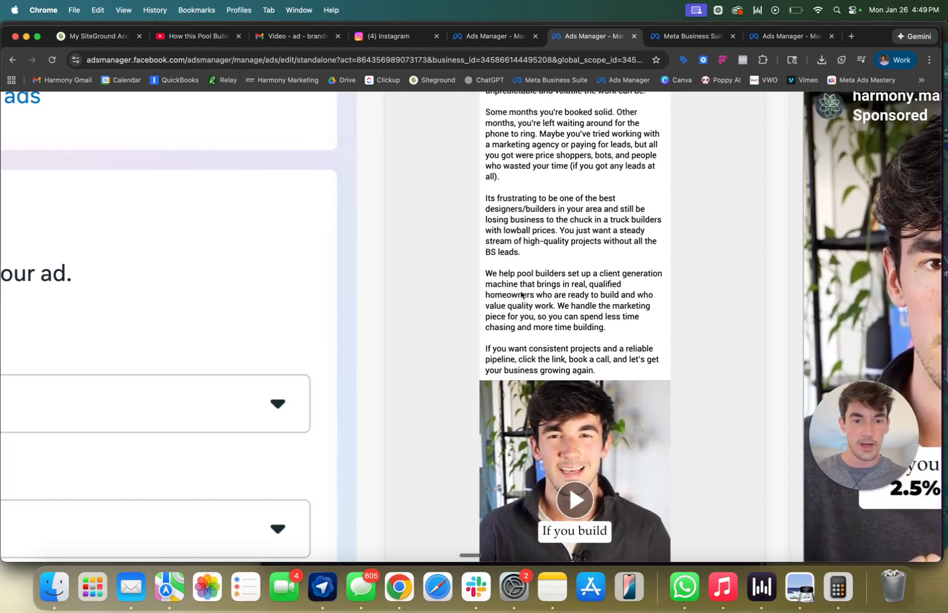
scroll(575, 350, down, 5)
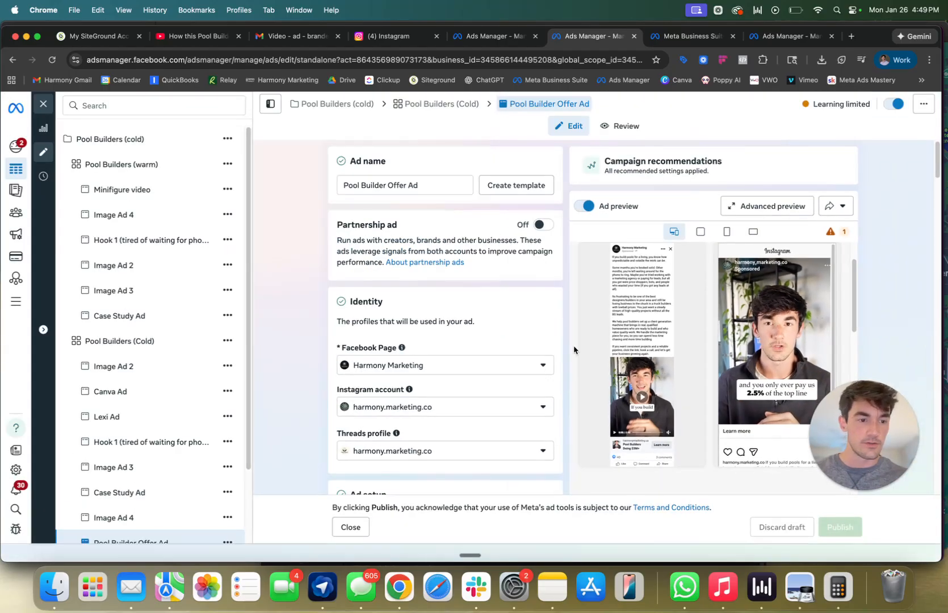
Return to the Video Ad 1 draft's creative setup and set the headline to "Shoot Me a Message".
click(686, 35)
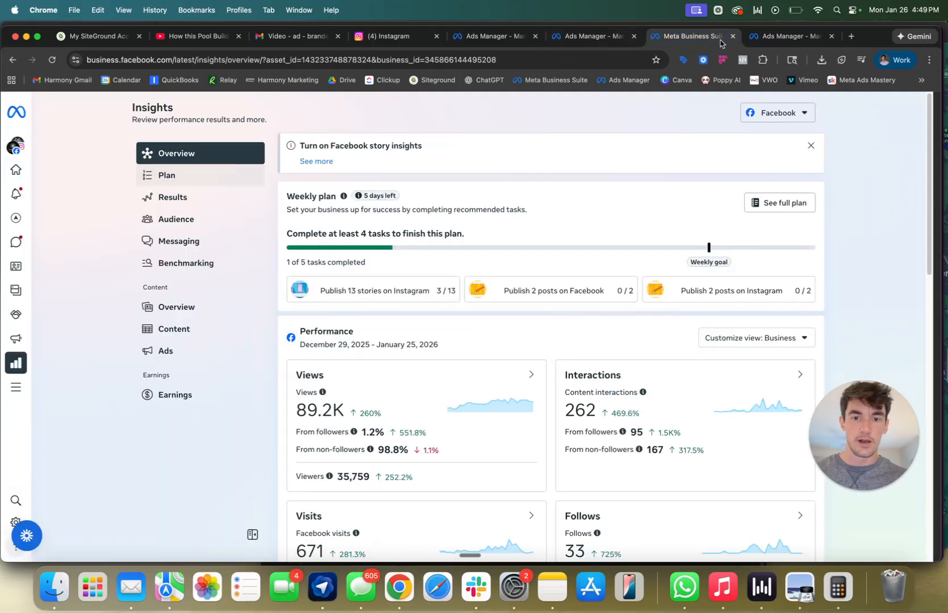
click(771, 37)
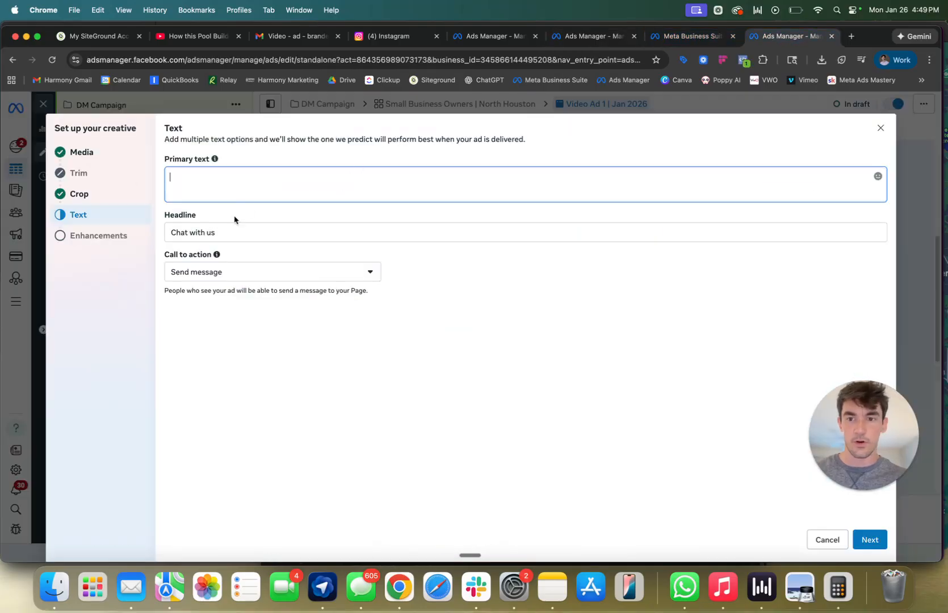
click(237, 233)
drag(233, 233, 171, 233)
click(231, 219)
click(228, 230)
drag(229, 229, 136, 232)
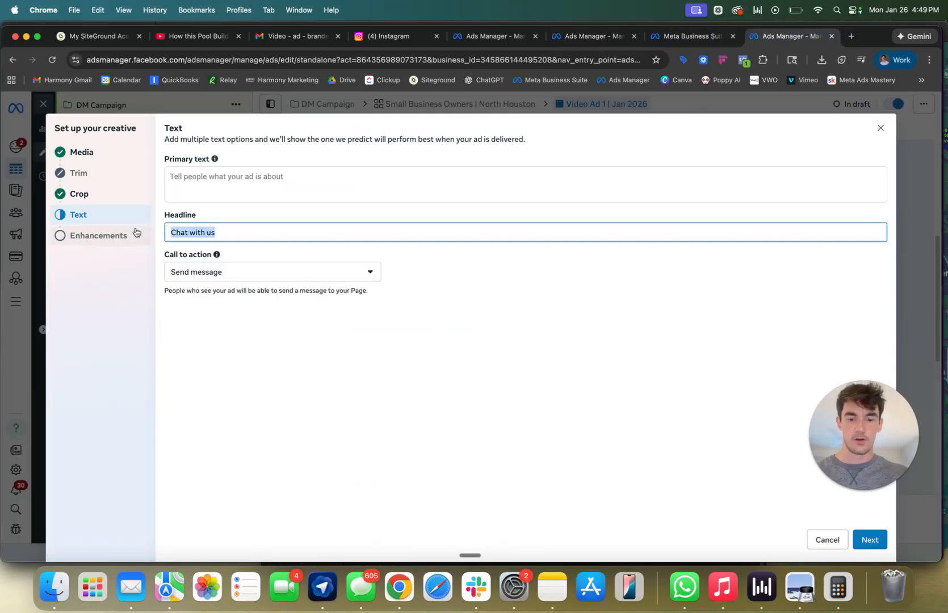
text(sh)
key(BackSpace)
key(BackSpace)
text(Sho)
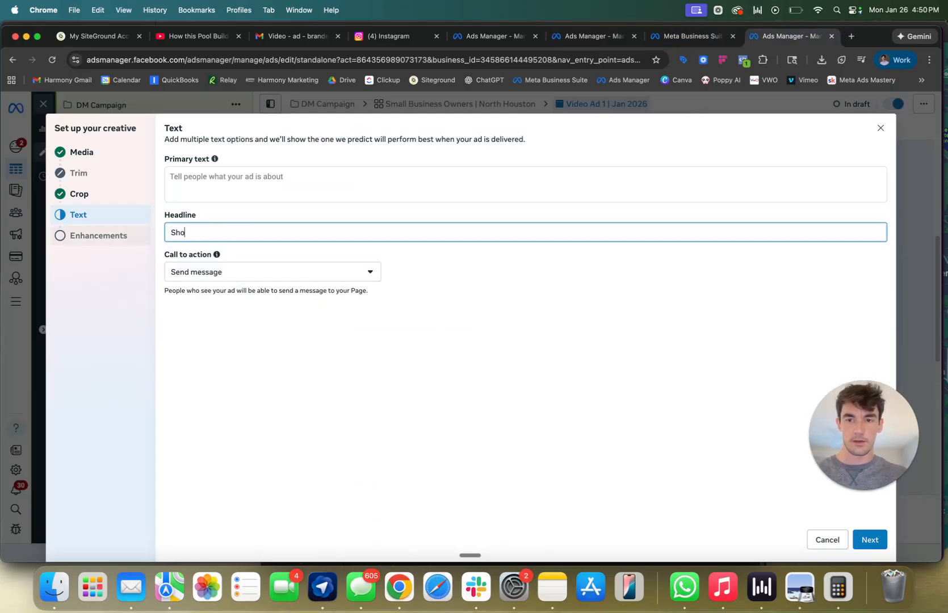
text(ot Me a Message)
click(238, 247)
drag(271, 221, 28, 229)
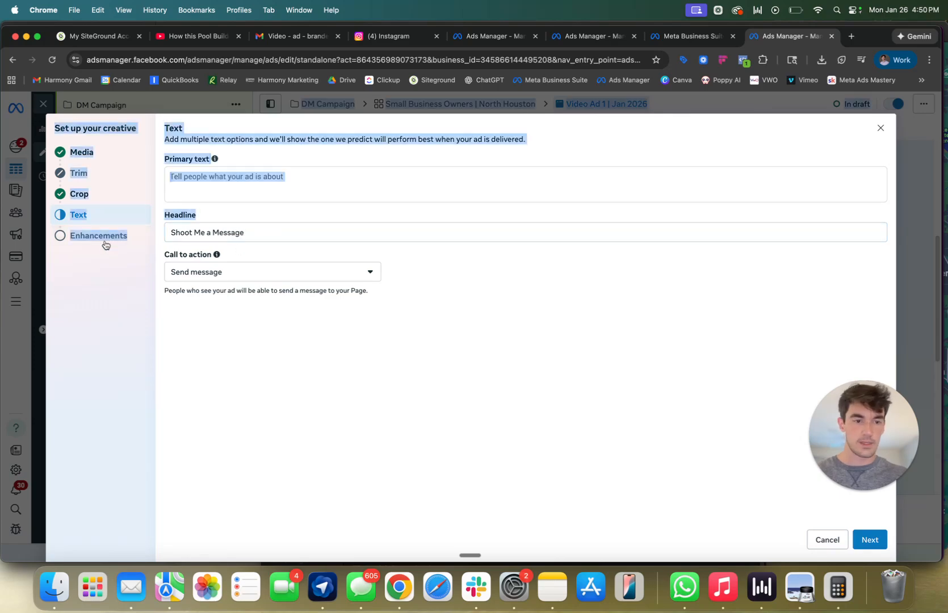
Keep "Send message" as the call to action and continue to the creative enhancements.
click(352, 270)
click(314, 260)
click(301, 271)
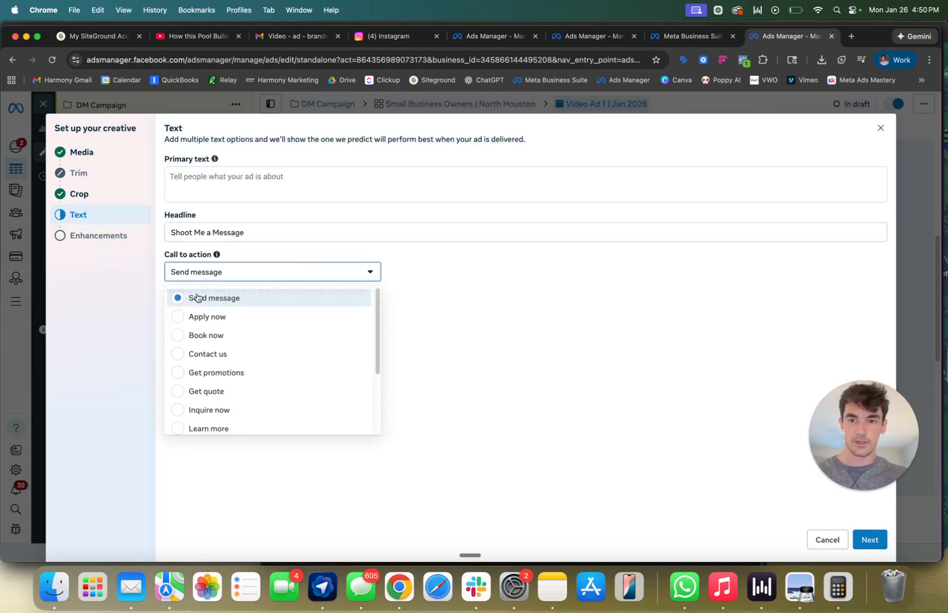
click(290, 298)
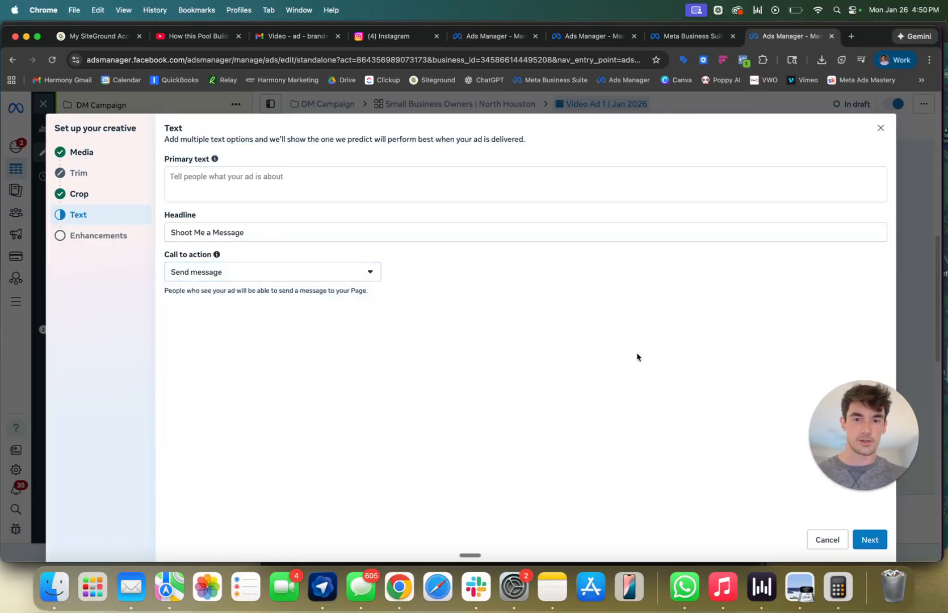
click(868, 539)
Turn off the "Add video effects" and "Video touch-ups" enhancements and finish the creative setup.
scroll(486, 352, down, 5)
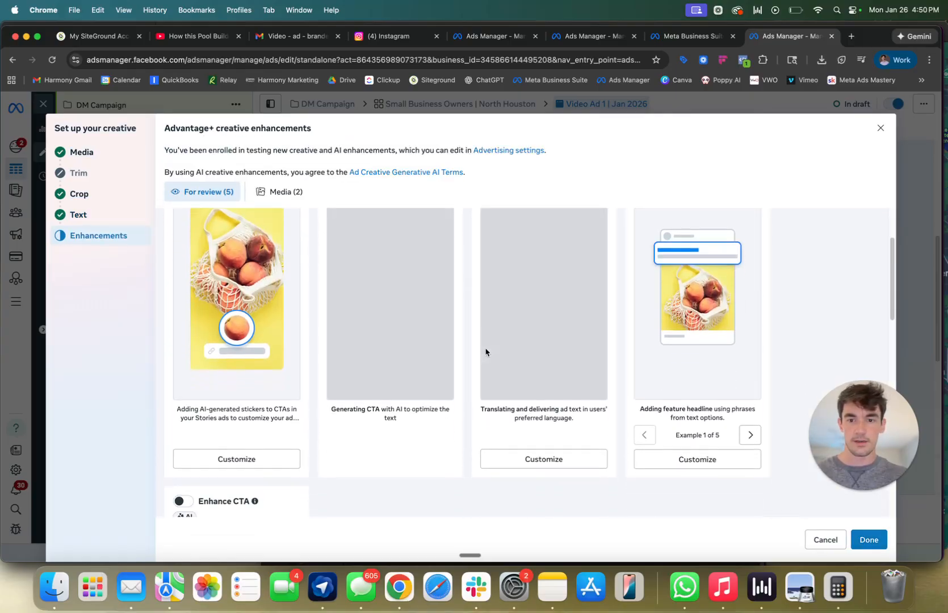
scroll(485, 352, down, 10)
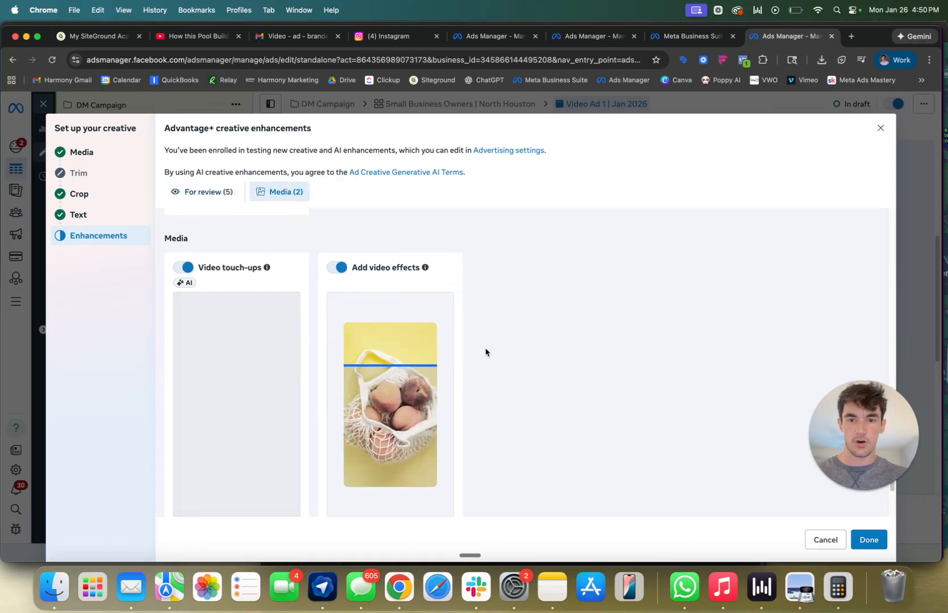
scroll(485, 352, up, 3)
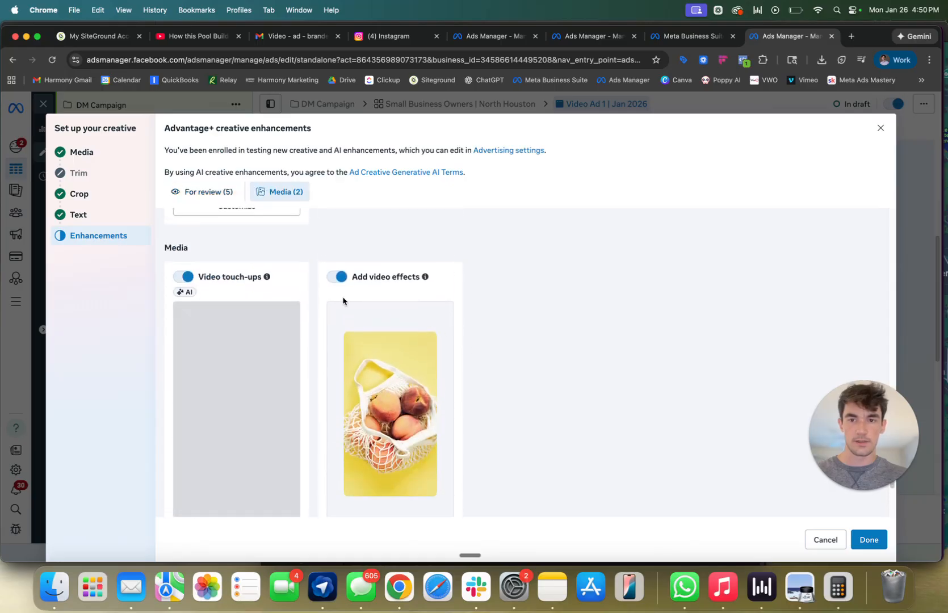
click(340, 277)
click(183, 277)
scroll(544, 402, up, 8)
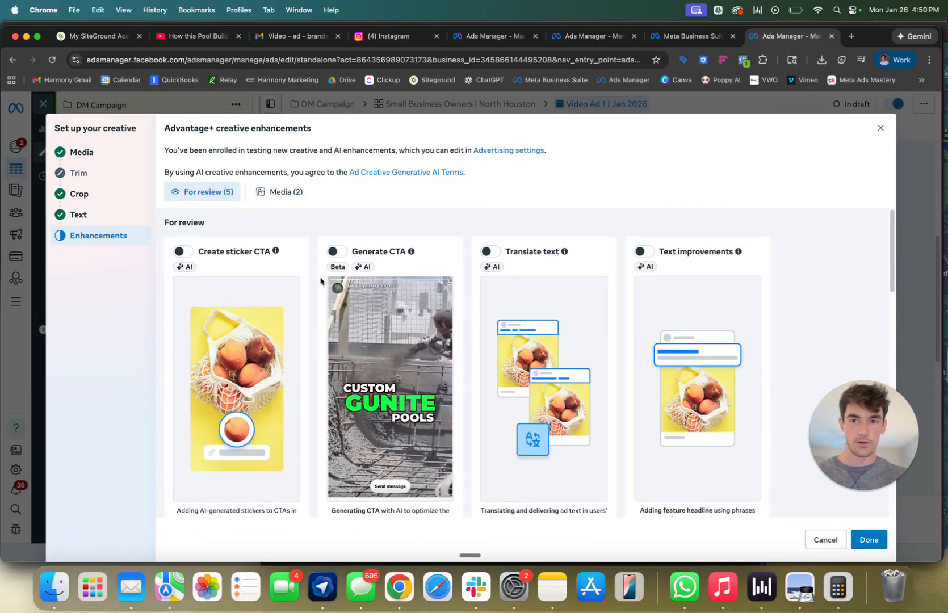
click(283, 193)
scroll(482, 289, down, 3)
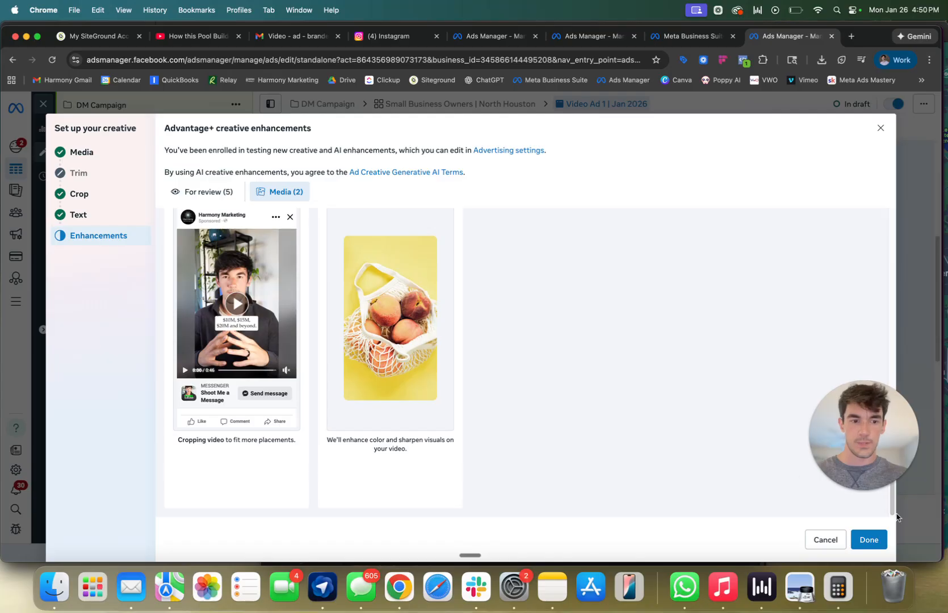
click(868, 539)
Open the ad's suggested chat template for editing in the Chat builder.
scroll(528, 329, down, 3)
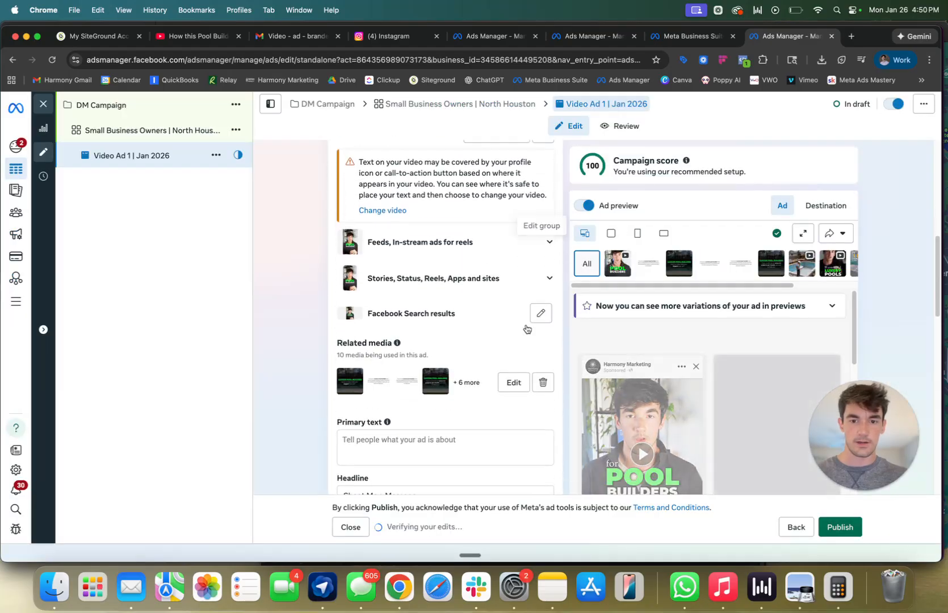
scroll(526, 328, down, 5)
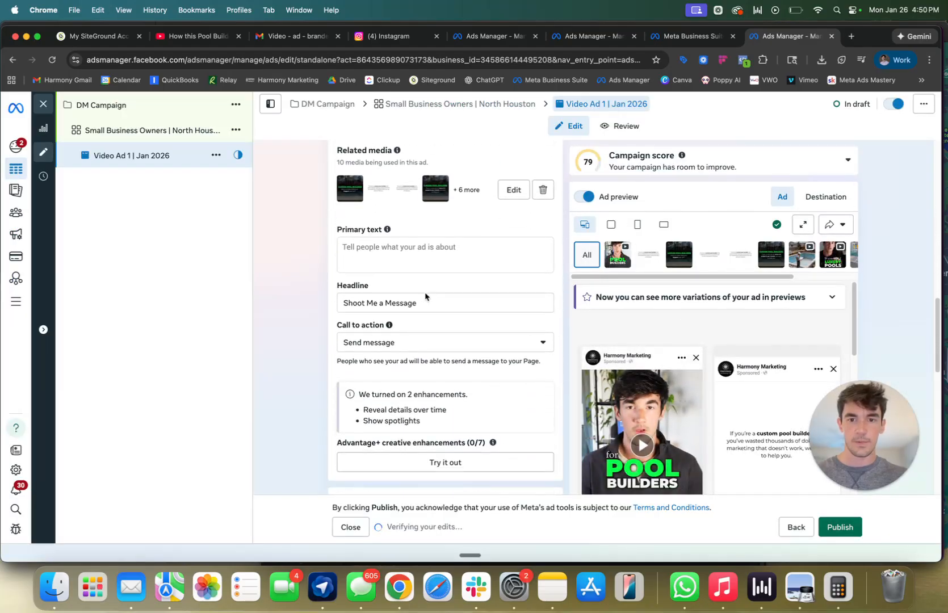
click(373, 244)
scroll(454, 252, down, 6)
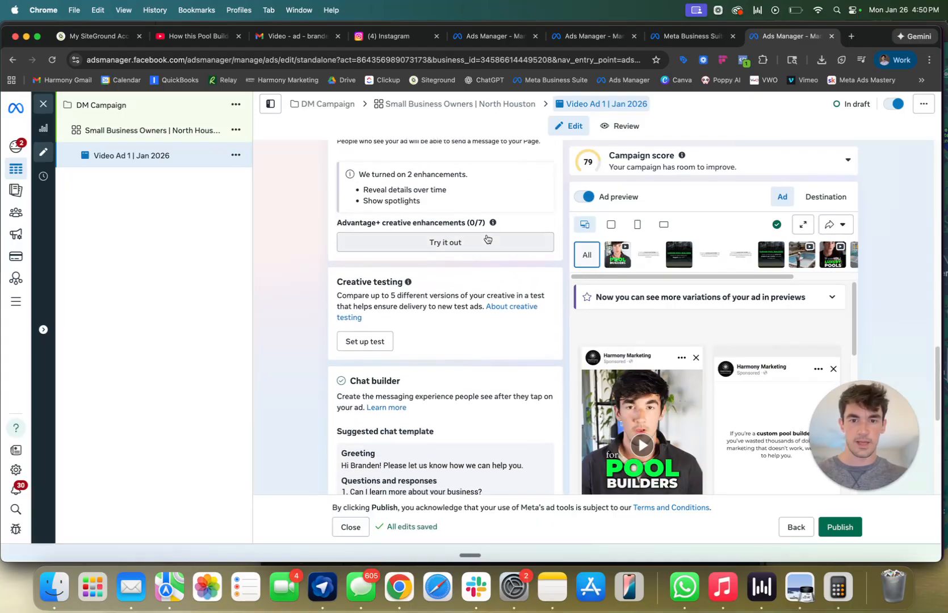
scroll(465, 233, down, 4)
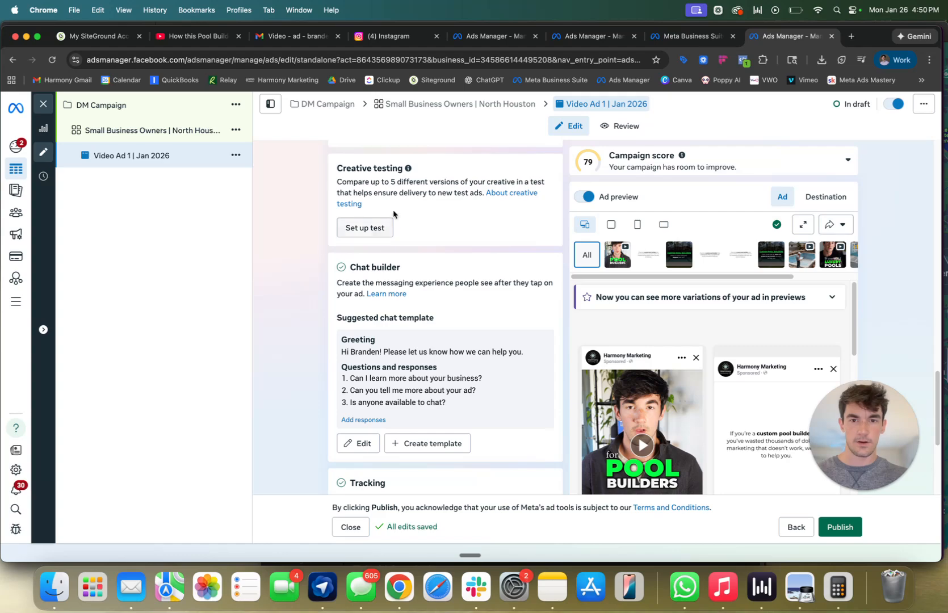
scroll(394, 223, down, 3)
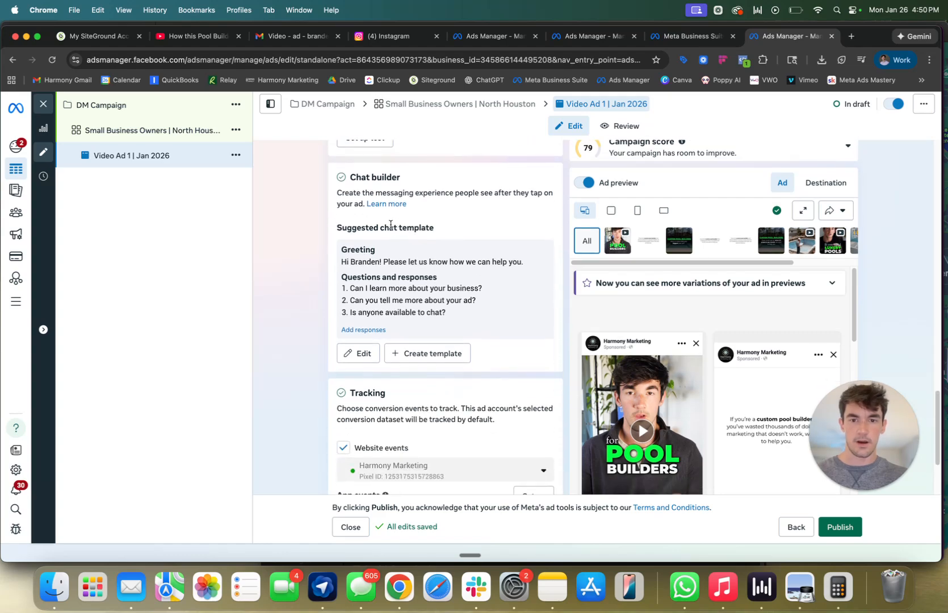
click(370, 355)
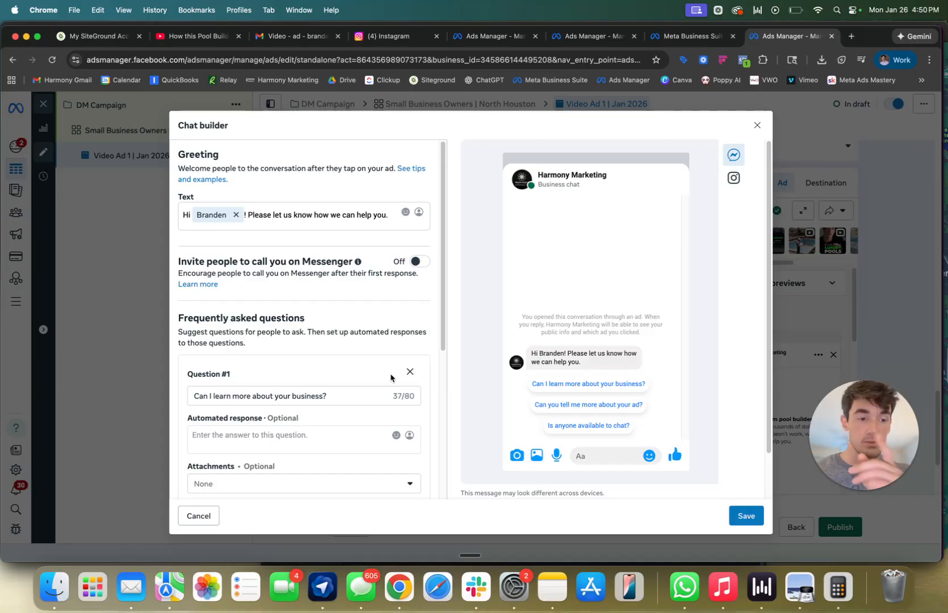
Examine the chat greeting's wording, its recipient first-name placeholder and how it appears in the Messenger preview.
drag(533, 355, 612, 376)
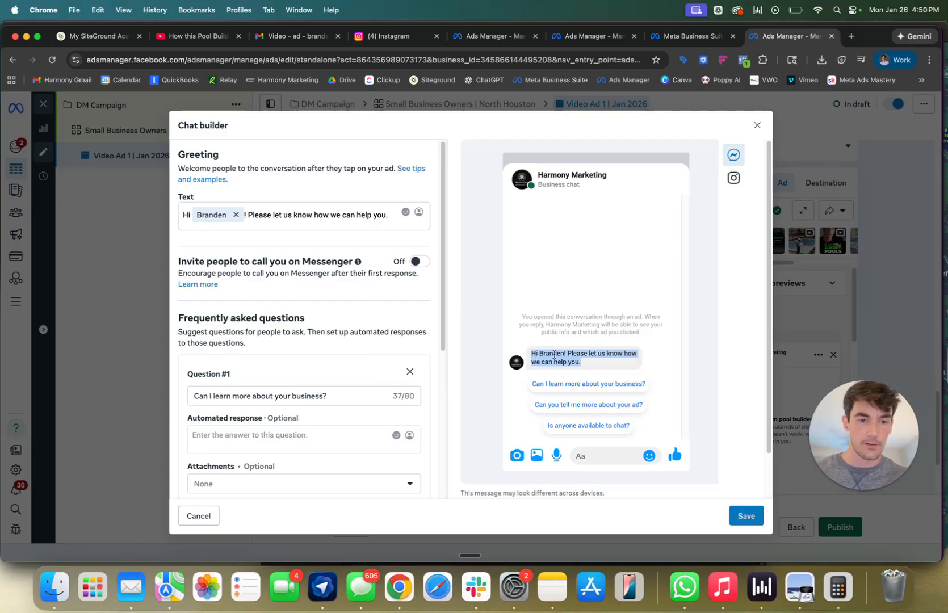
click(585, 365)
drag(585, 365, 505, 349)
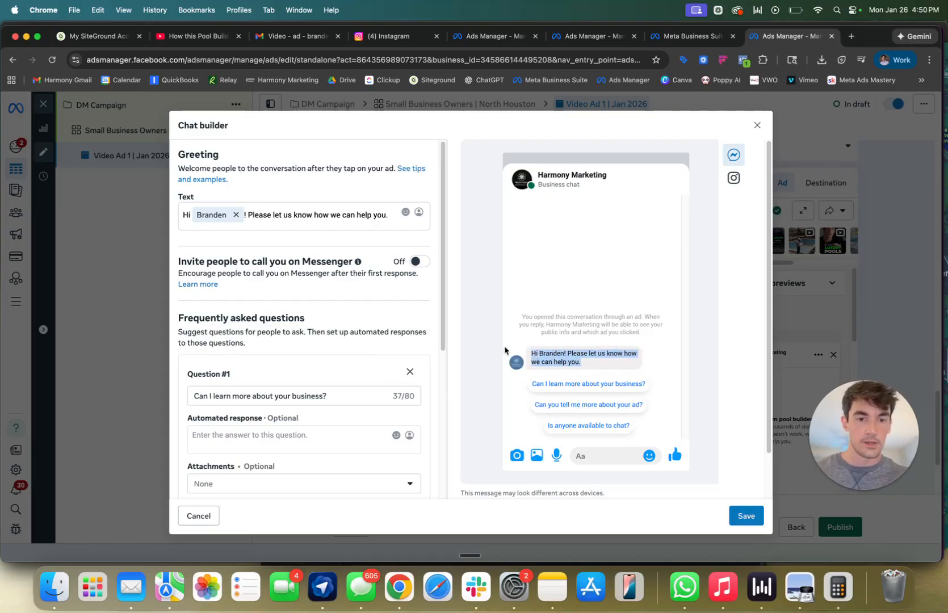
click(272, 217)
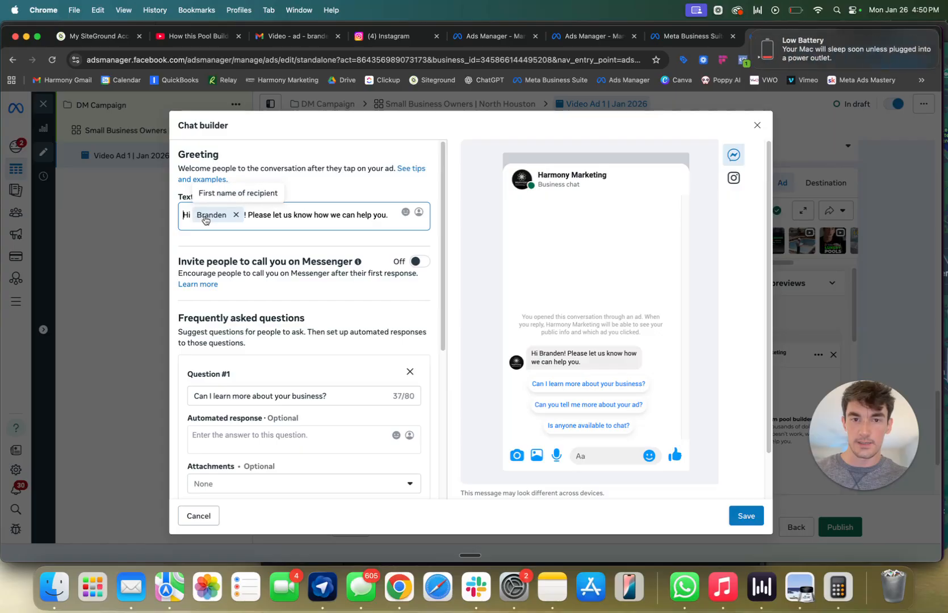
drag(274, 215, 388, 216)
click(404, 236)
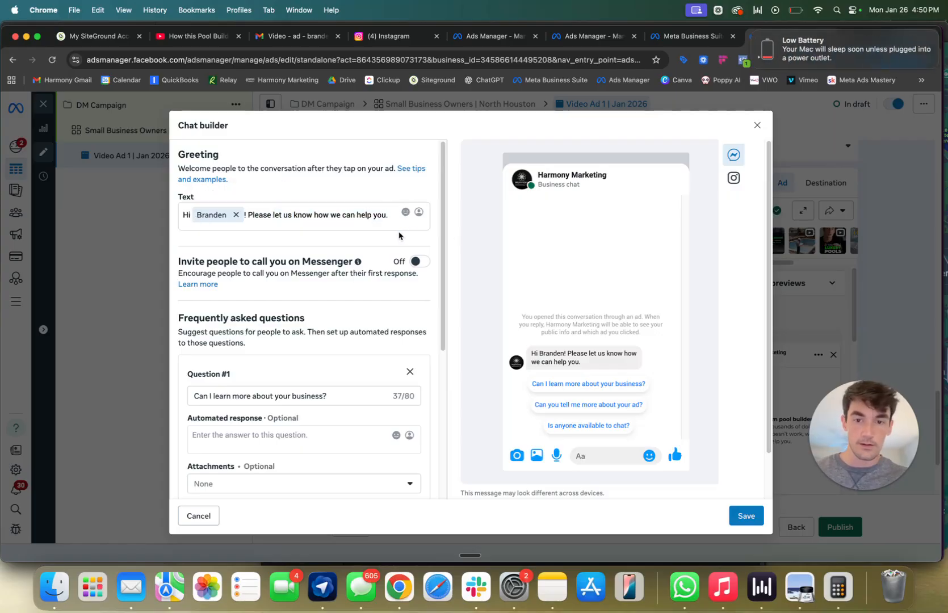
drag(387, 216, 250, 214)
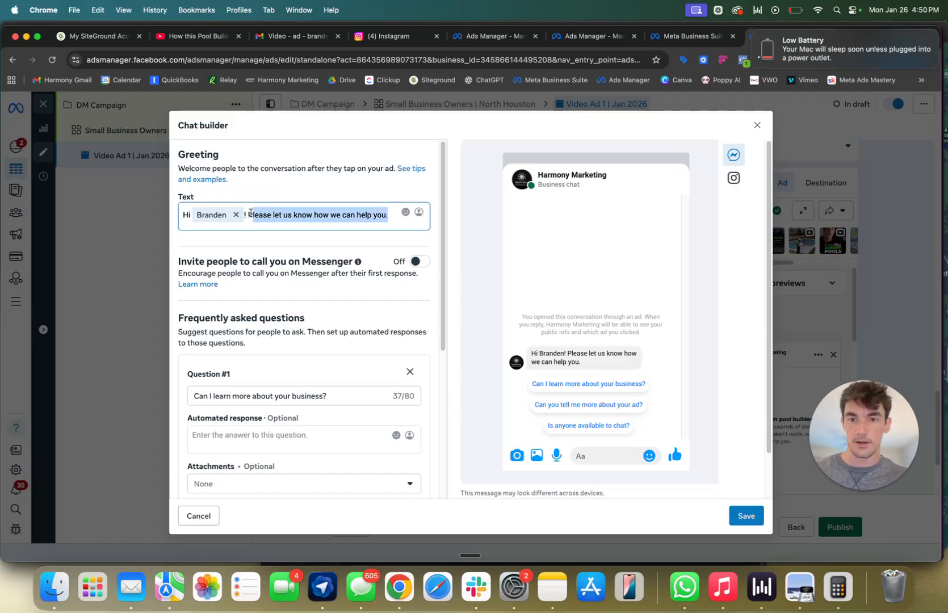
click(305, 293)
Review the frequently asked questions with their automated response options, and check the Instagram and Messenger chat previews.
scroll(305, 292, down, 4)
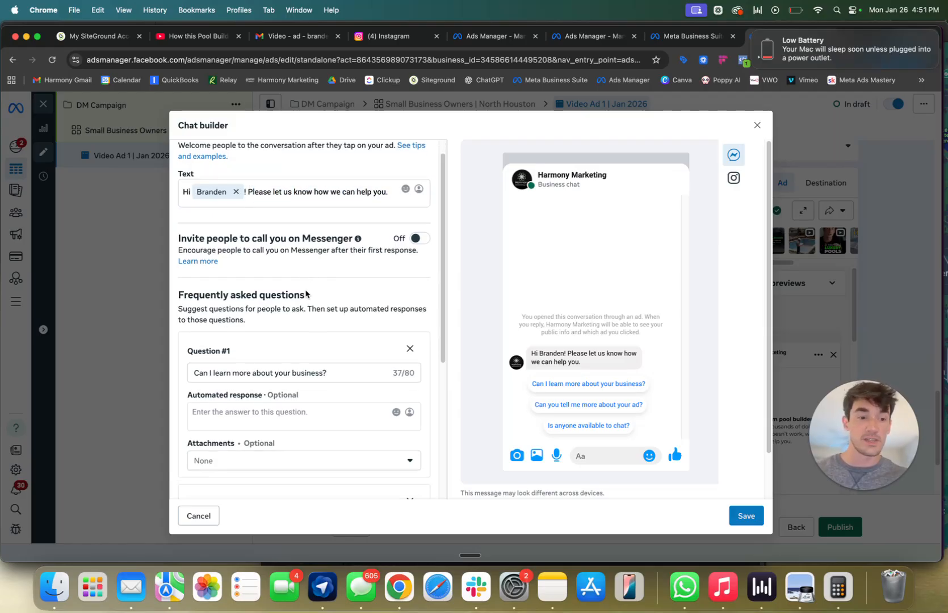
scroll(305, 290, down, 5)
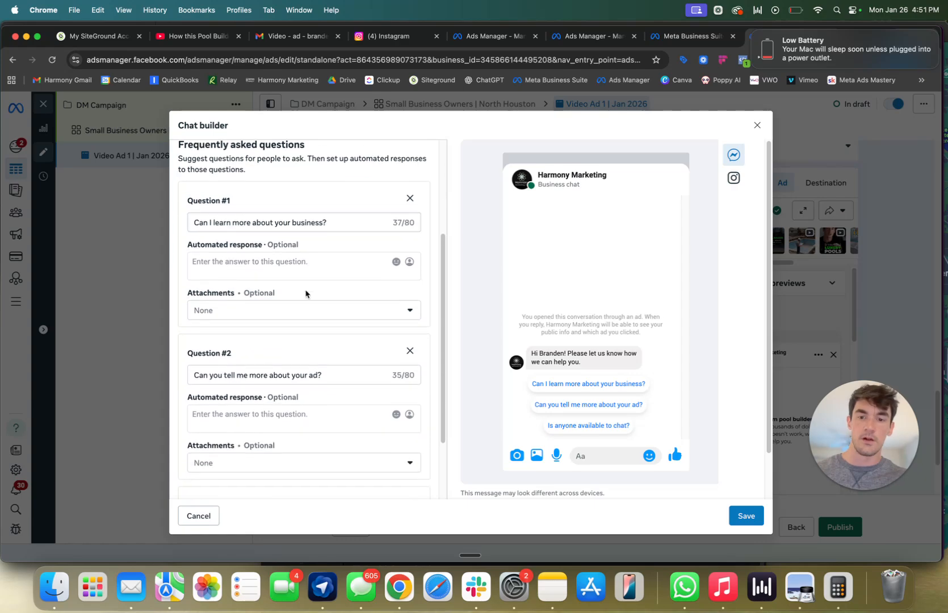
scroll(328, 363, down, 3)
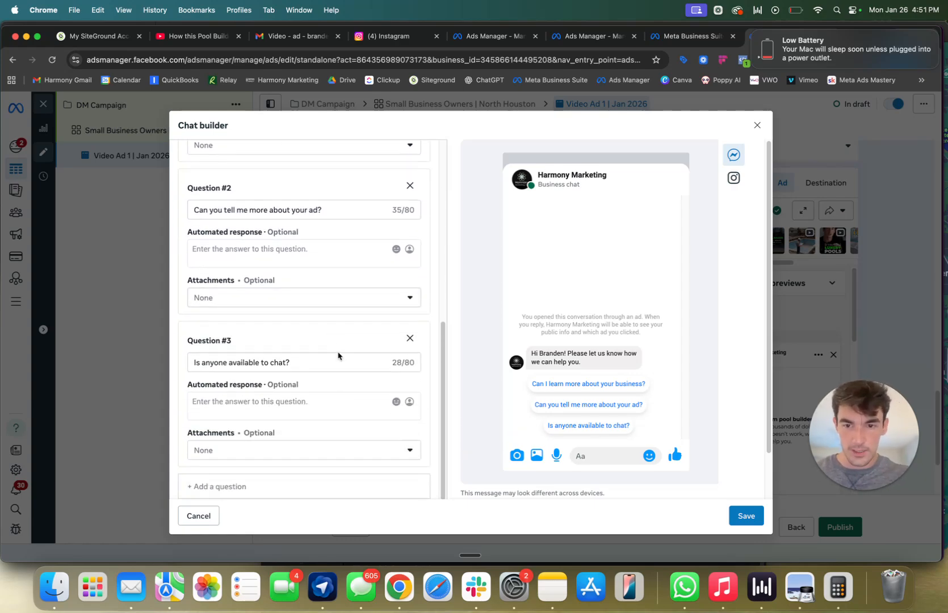
scroll(338, 356, down, 1)
scroll(338, 352, up, 12)
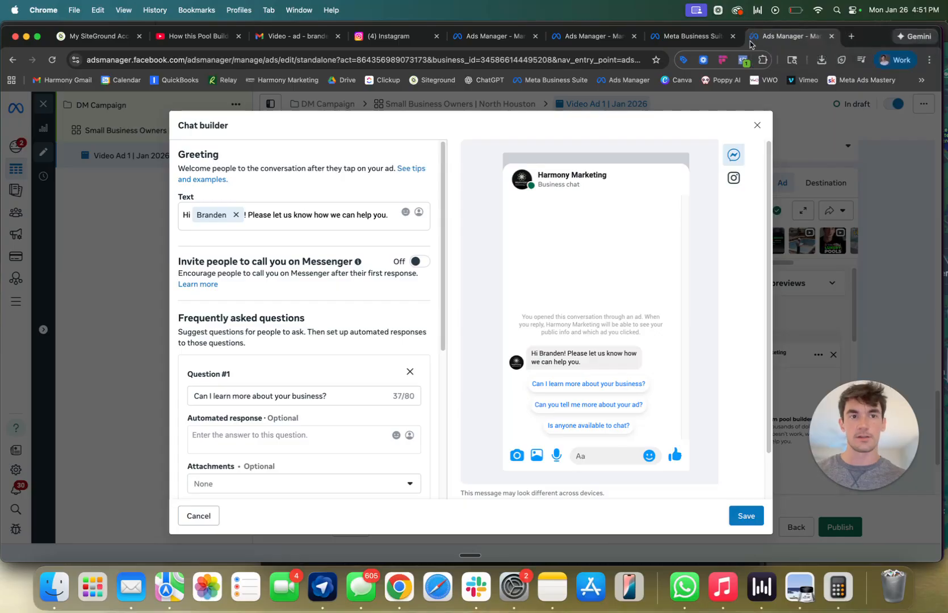
click(735, 181)
click(732, 159)
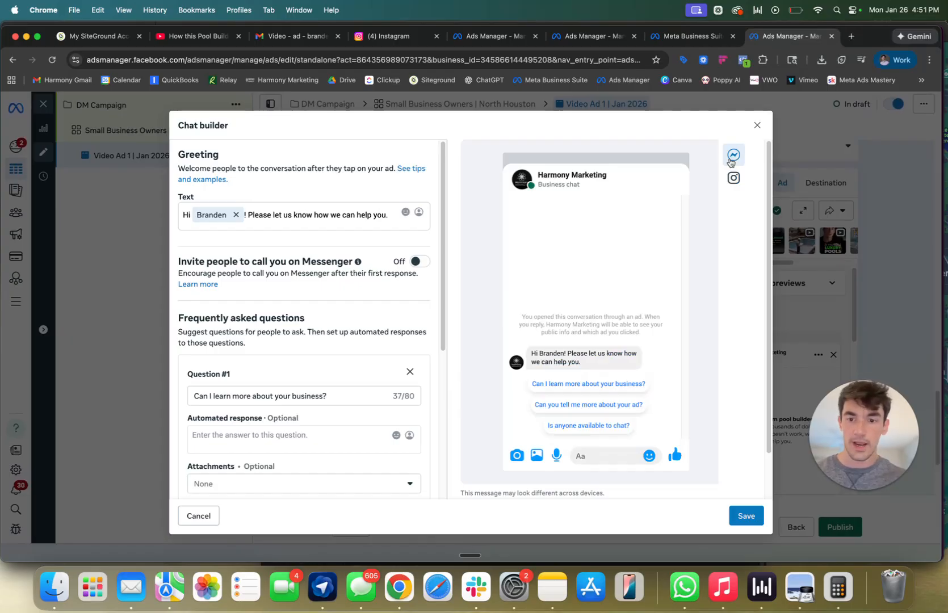
scroll(334, 337, down, 6)
scroll(346, 332, up, 5)
scroll(350, 329, up, 2)
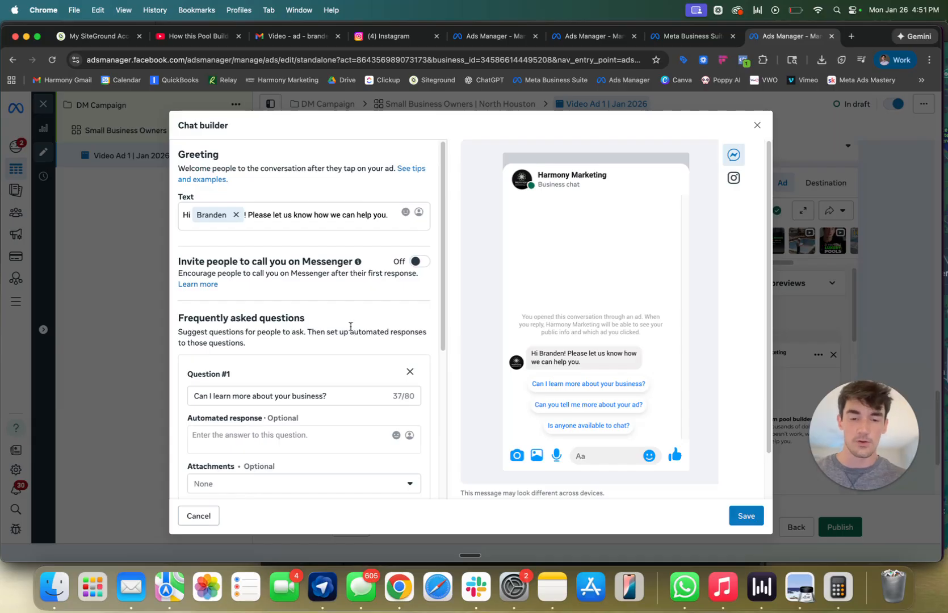
scroll(350, 327, down, 9)
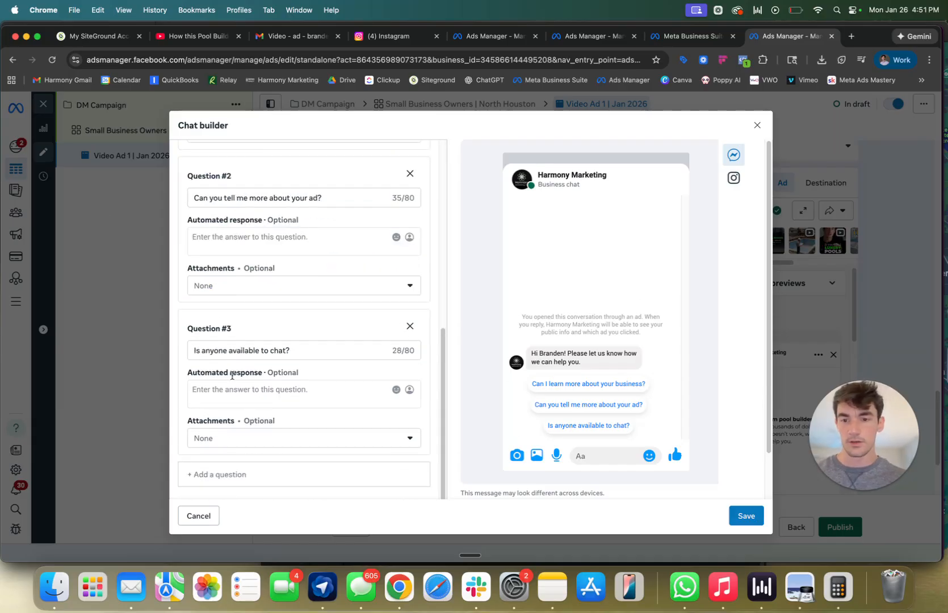
scroll(231, 375, down, 2)
scroll(252, 335, up, 4)
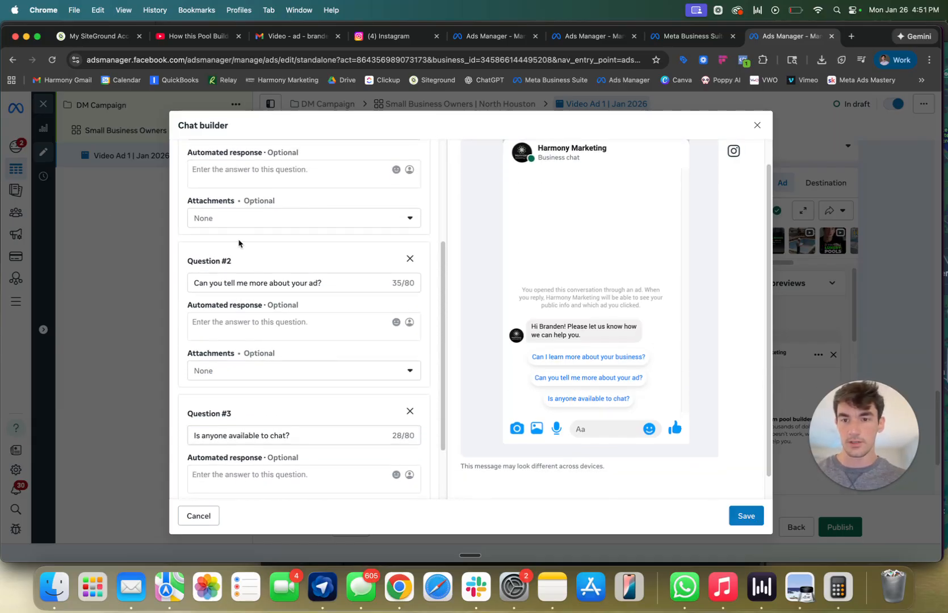
scroll(243, 254, up, 2)
Examine Question #1's wording, its automated response field and the personalization placeholders available for the answer.
click(222, 229)
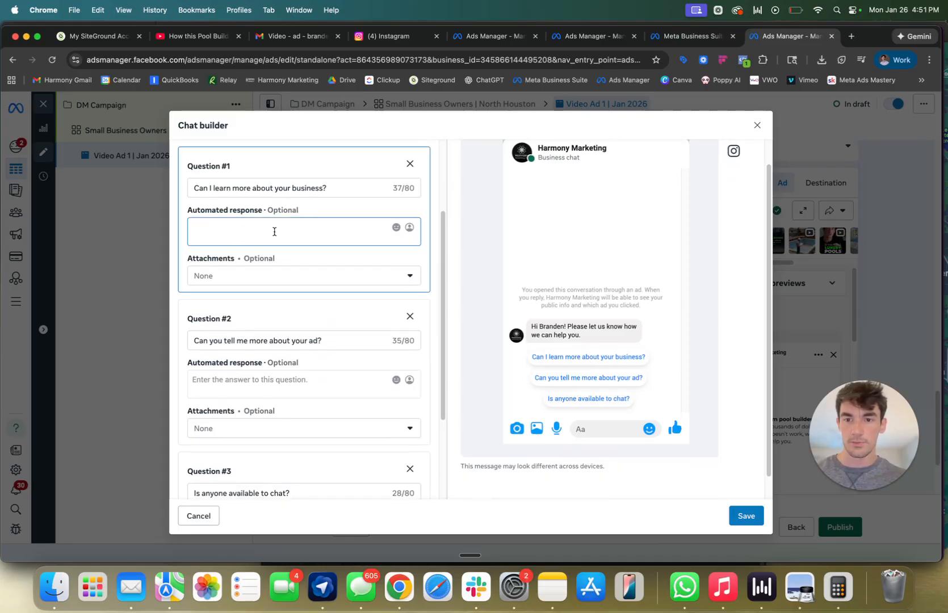
click(319, 212)
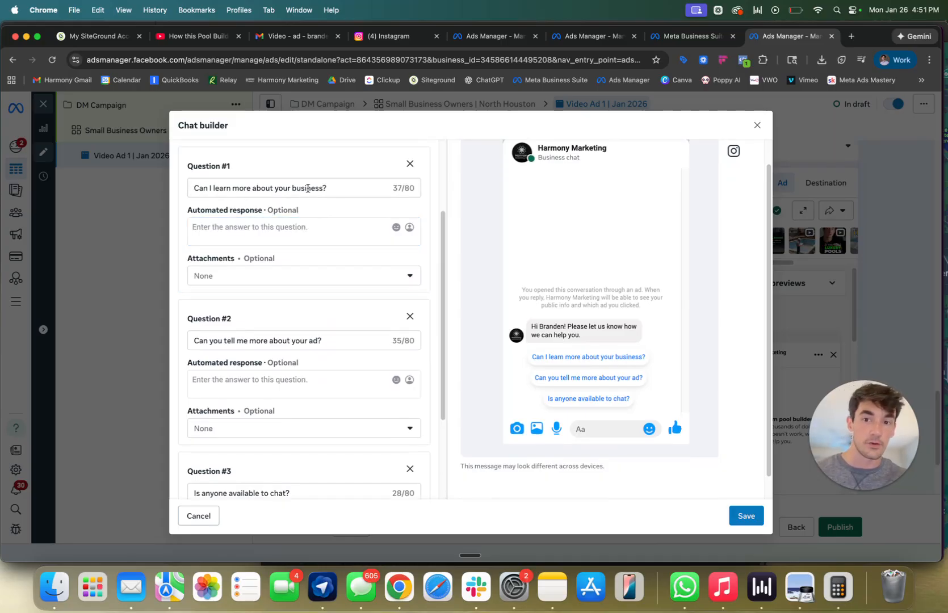
triple_click(274, 188)
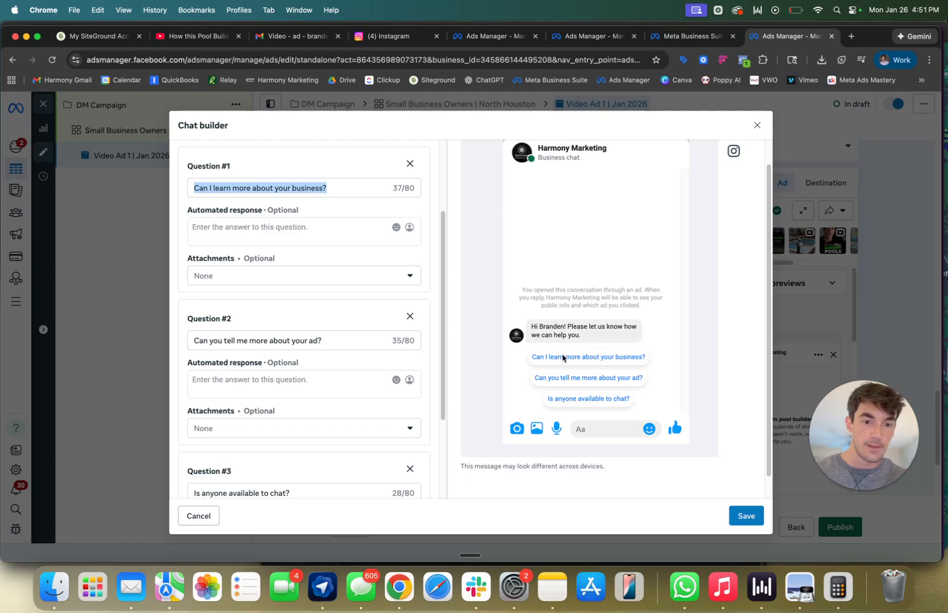
click(239, 221)
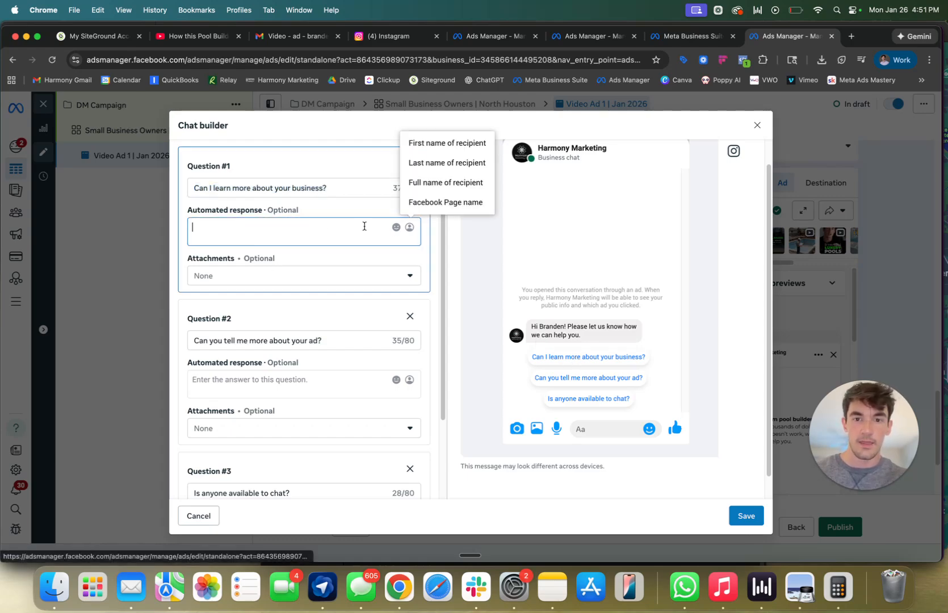
click(409, 227)
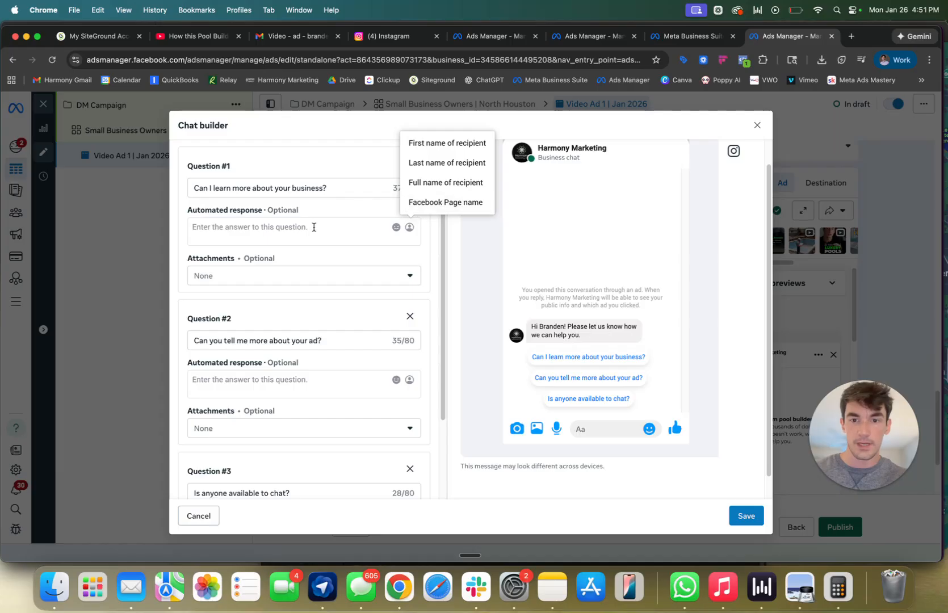
Try a "Sure thing" automated response with the recipient's first-name placeholder for Question #1, and clear the text.
click(305, 243)
click(317, 229)
text(Sure thing)
click(407, 227)
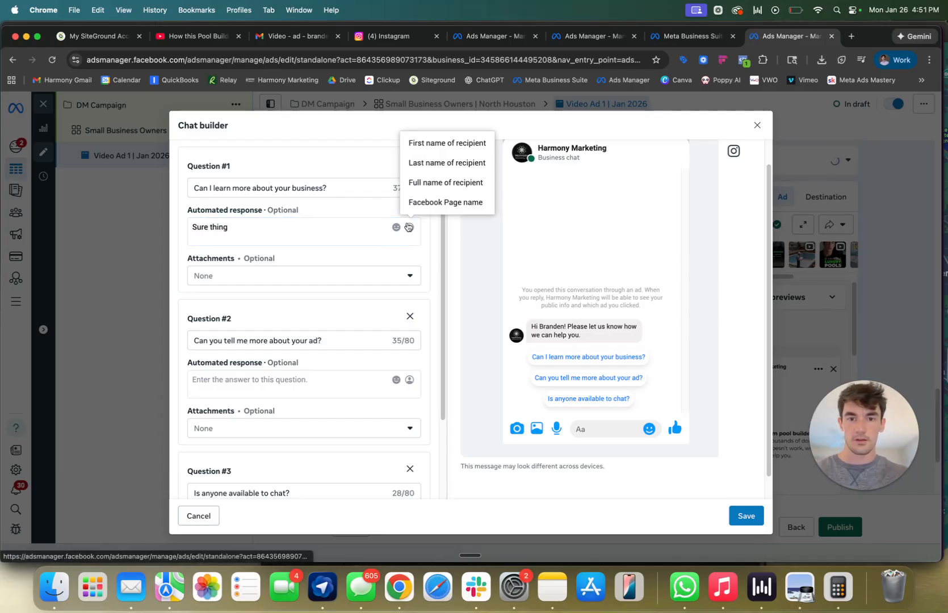
click(443, 144)
text(, kajdf)
key(cmd+a)
key(Right)
key(BackSpace)
key(super+a)
key(BackSpace)
Check Question #1's attachment options, leave them at None and save the chat template.
click(250, 278)
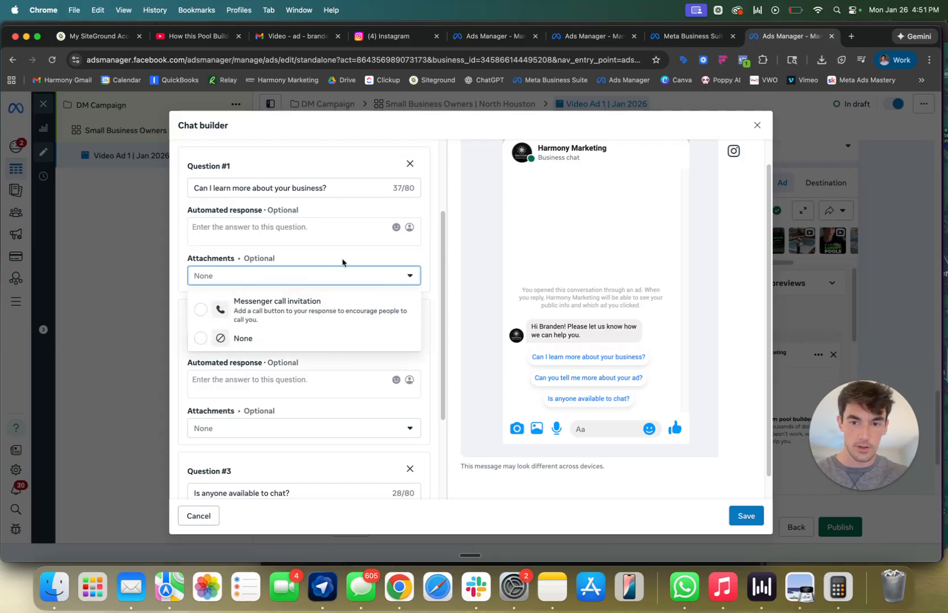
click(367, 241)
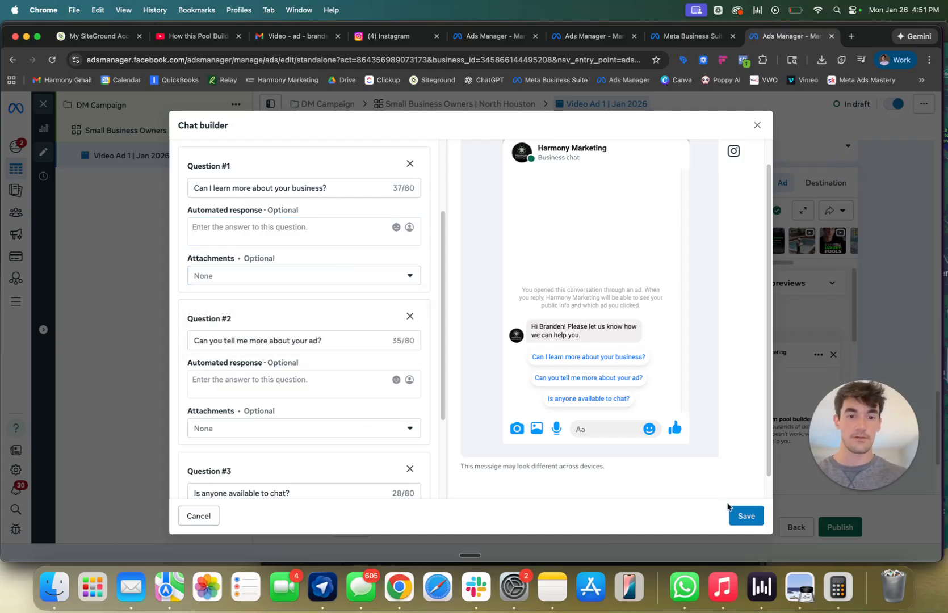
scroll(407, 384, down, 3)
scroll(407, 384, down, 3)
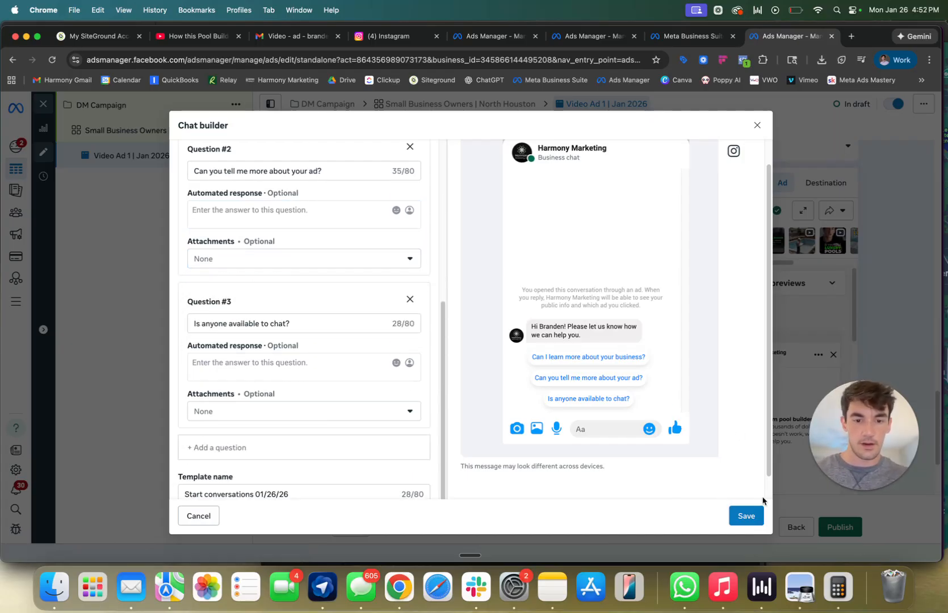
click(741, 515)
scroll(410, 326, down, 2)
scroll(410, 327, down, 2)
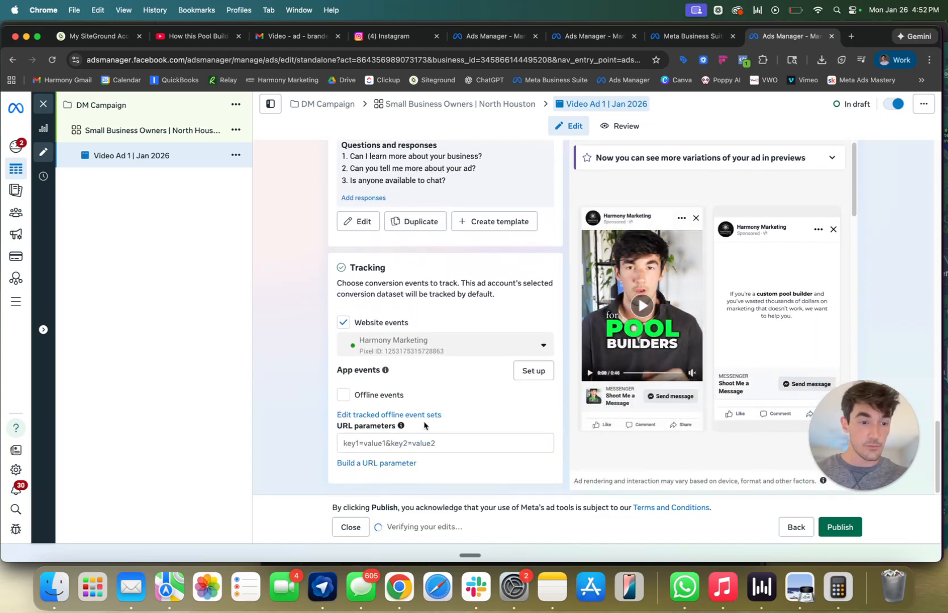
Review the DM Campaign's objective, budget strategy, A/B test and special ad category settings.
scroll(425, 425, up, 15)
click(101, 107)
scroll(389, 212, down, 2)
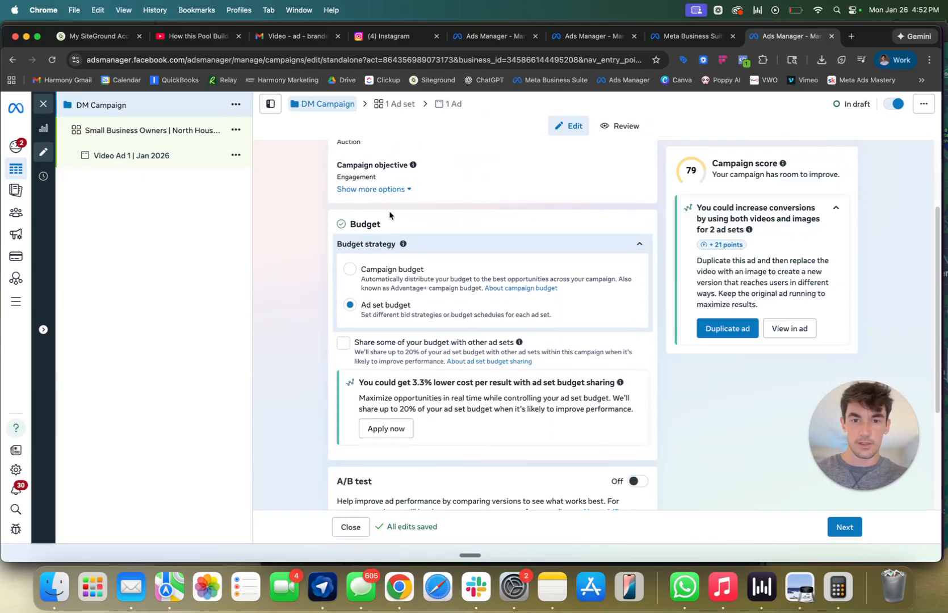
scroll(389, 213, up, 2)
scroll(425, 211, down, 5)
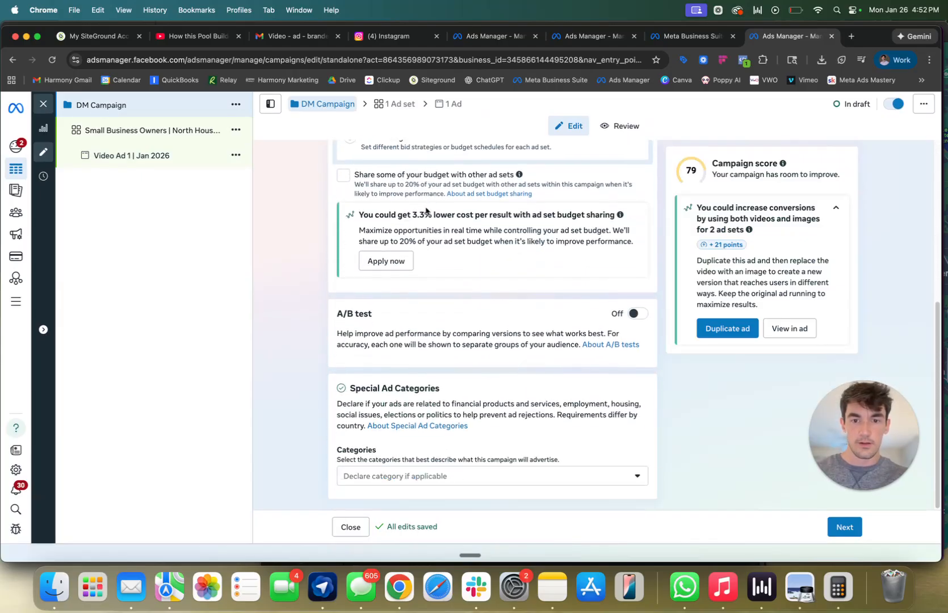
Review the North Houston ad set's message destinations, performance goal, schedule, audience targeting and placements.
click(152, 129)
scroll(448, 210, down, 5)
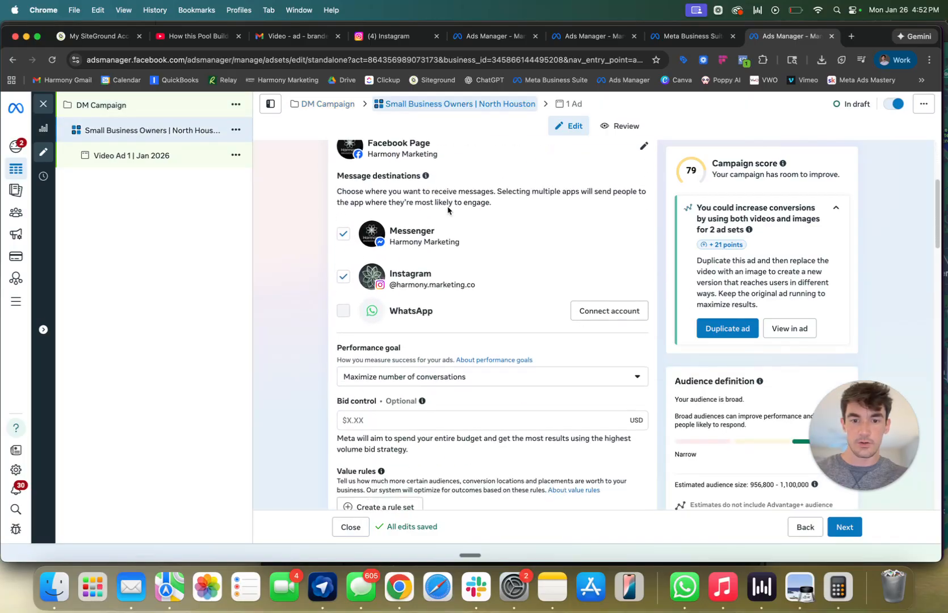
scroll(448, 210, down, 8)
scroll(448, 210, up, 1)
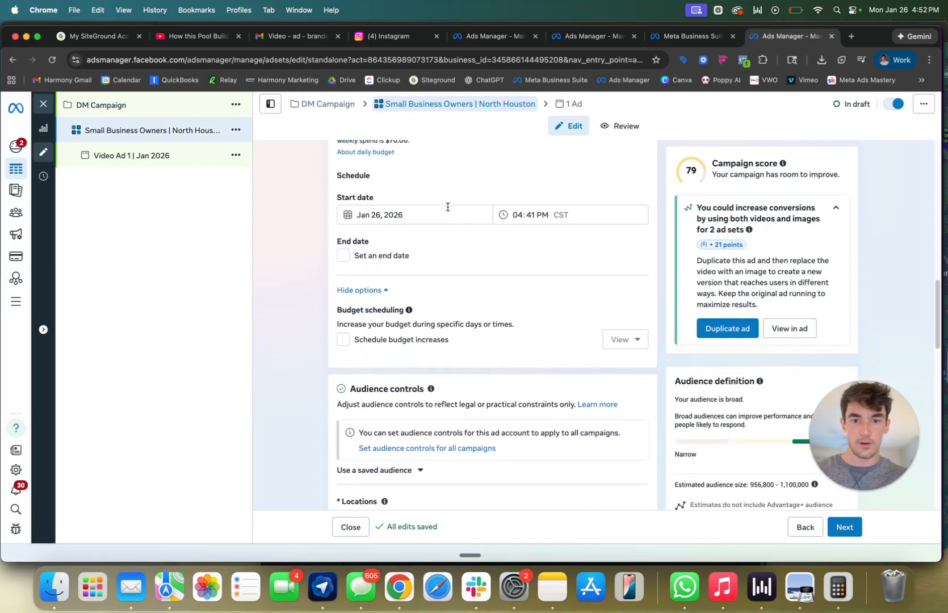
scroll(448, 210, down, 5)
scroll(447, 210, down, 8)
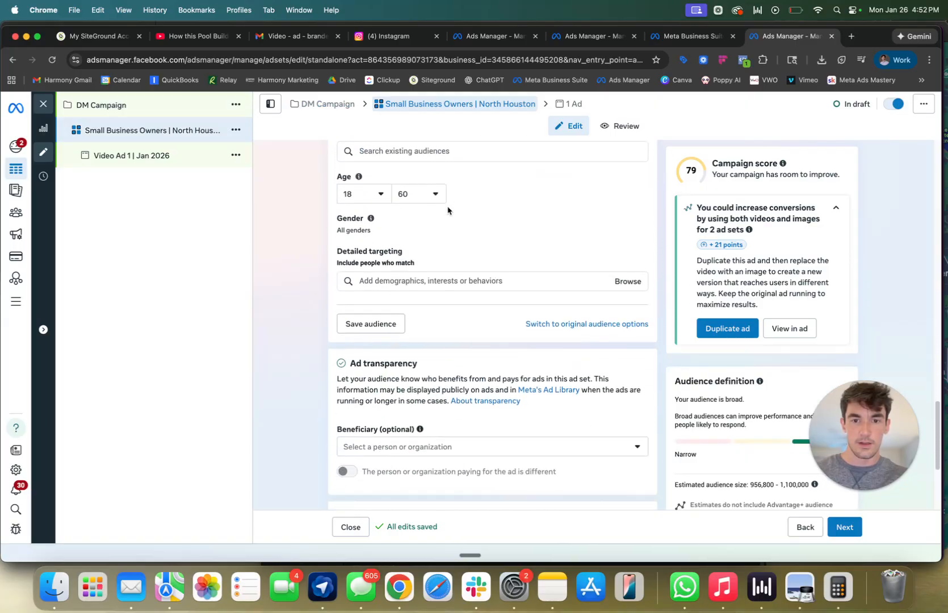
scroll(446, 219, up, 3)
scroll(380, 347, up, 1)
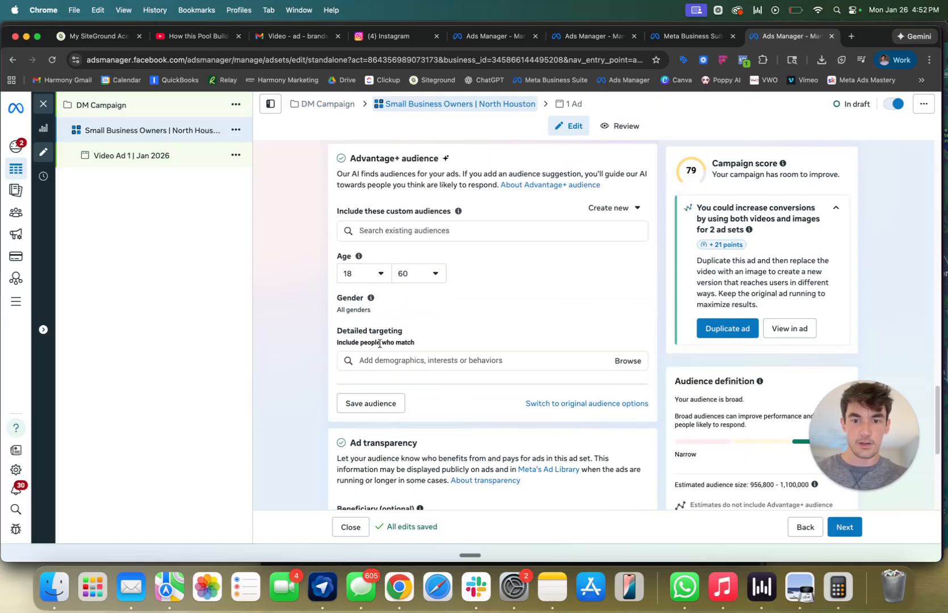
scroll(424, 279, down, 4)
scroll(425, 279, up, 4)
scroll(438, 273, down, 10)
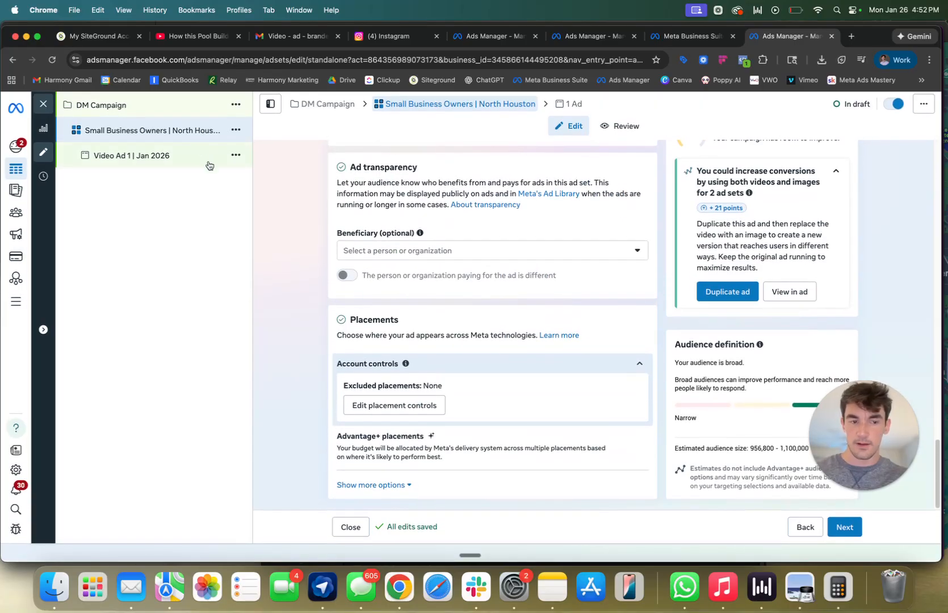
Review Video Ad 1's format, related media, primary text, headline, call to action, chat template and tracking.
click(154, 156)
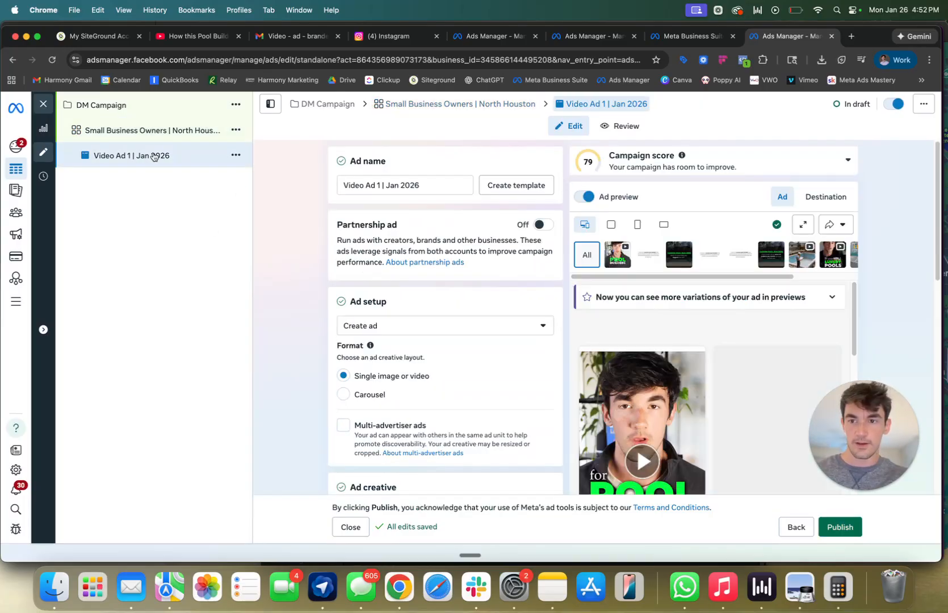
scroll(477, 241, down, 15)
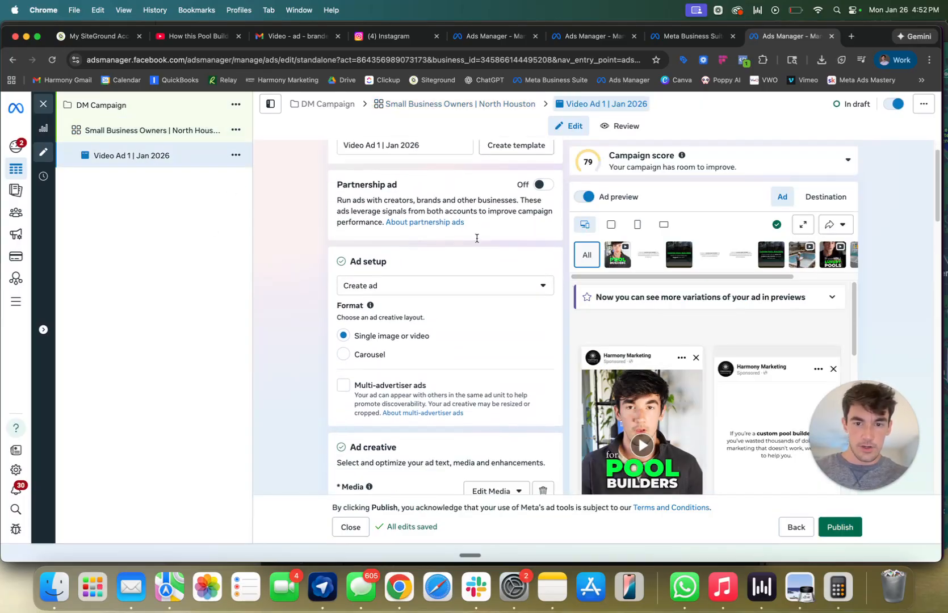
scroll(477, 241, down, 3)
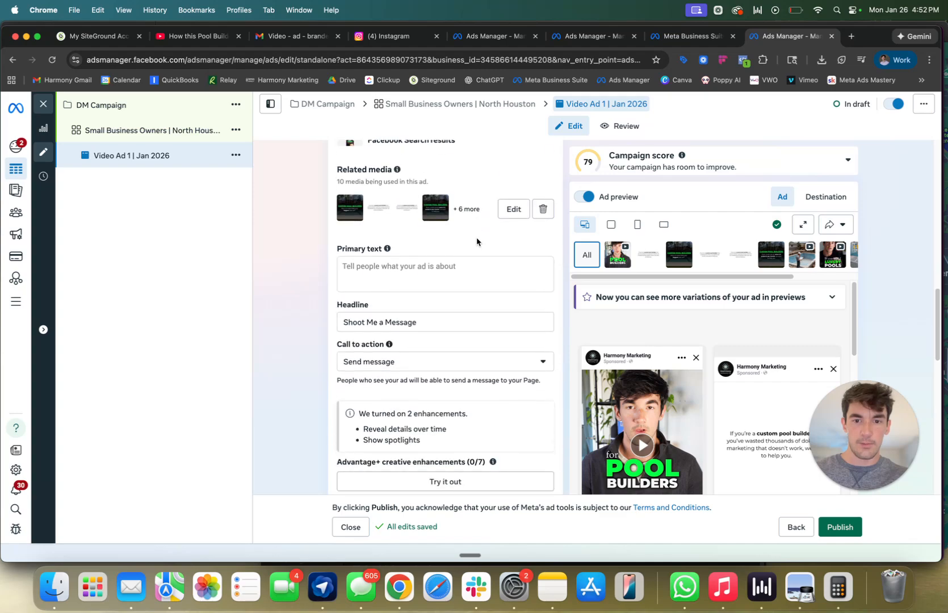
click(363, 273)
click(368, 317)
scroll(370, 317, down, 4)
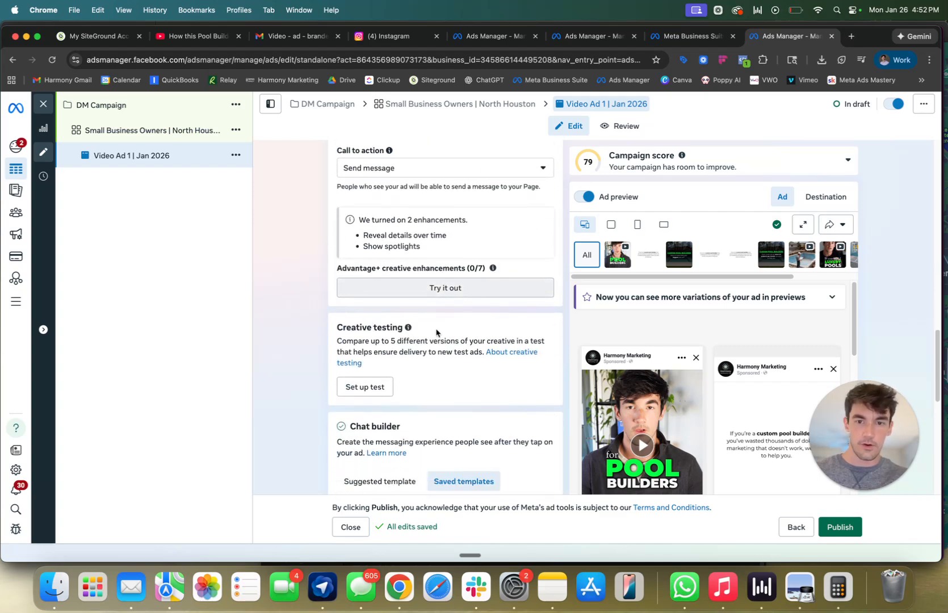
scroll(422, 390, down, 5)
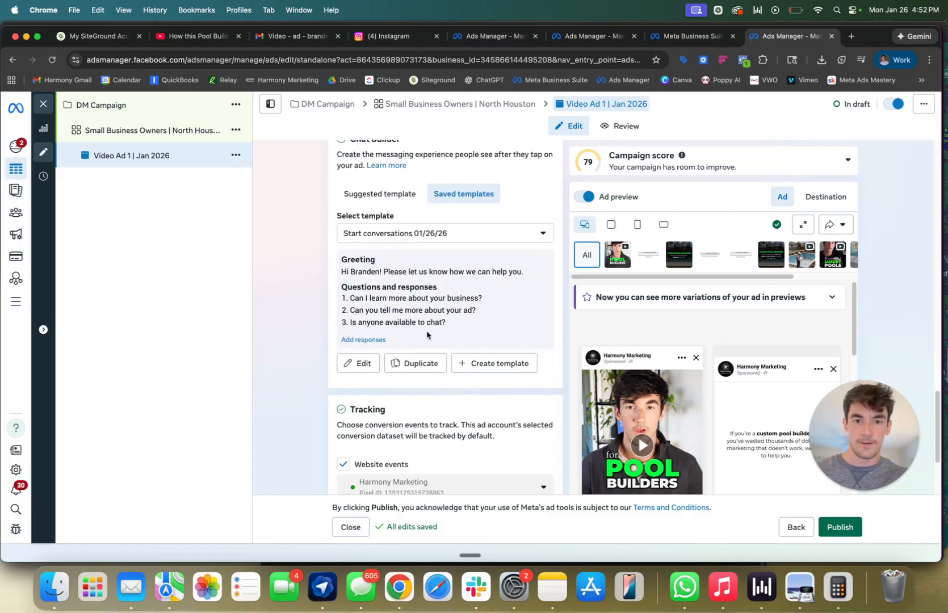
scroll(417, 322, down, 3)
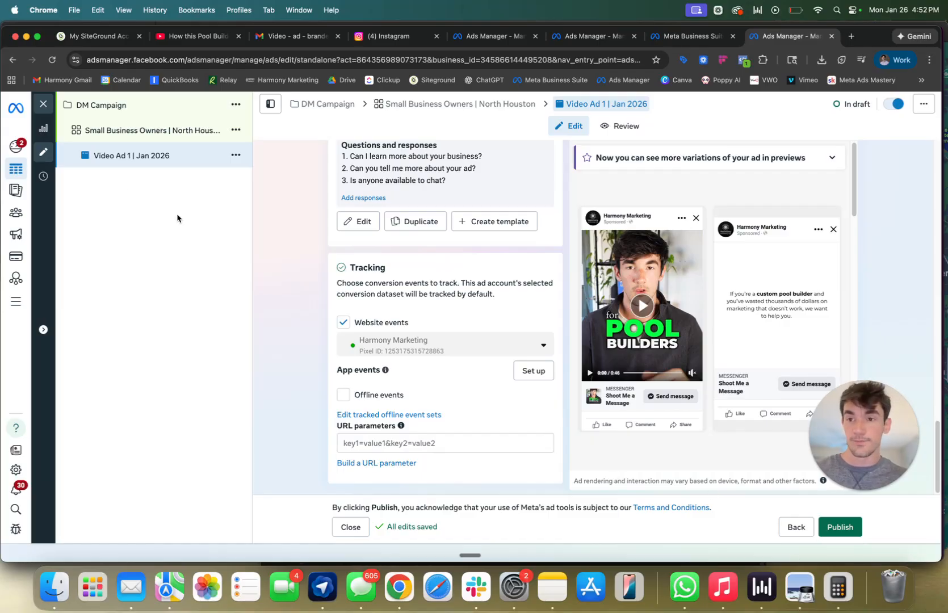
Close the ad editor and examine the delivery, results, cost and spend columns of the campaigns table.
click(42, 104)
click(77, 194)
scroll(290, 483, right, 5)
scroll(299, 488, left, 5)
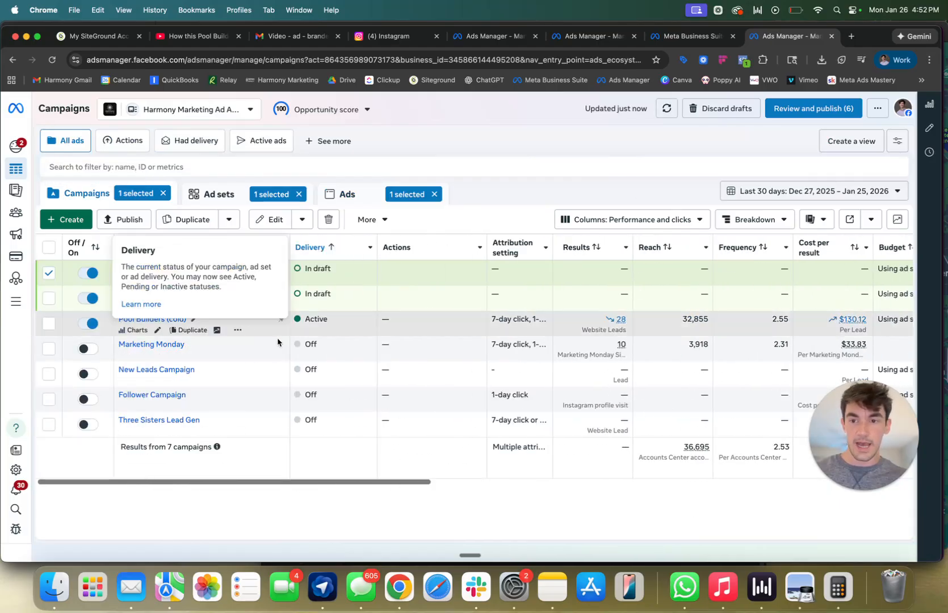
scroll(517, 311, right, 4)
scroll(517, 311, right, 3)
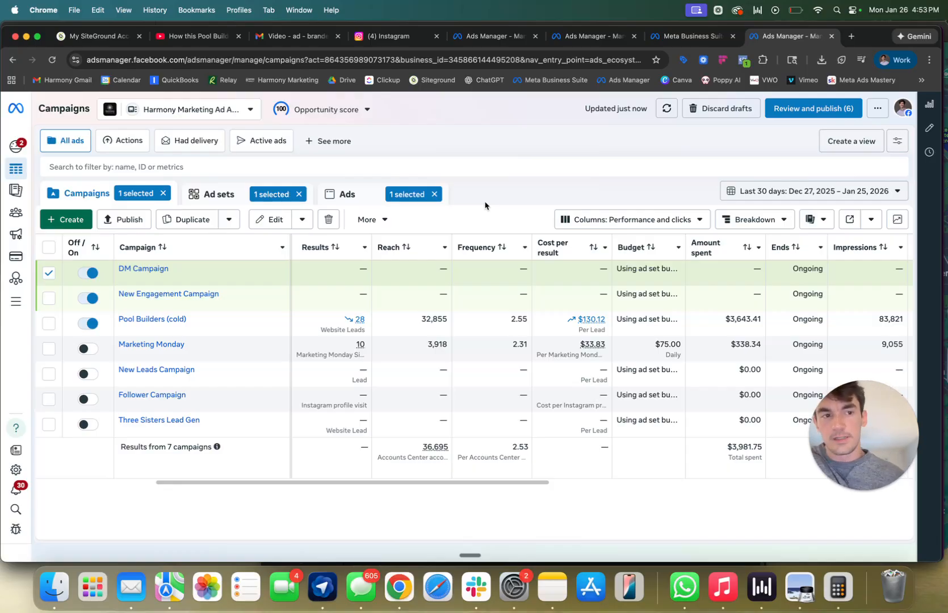
drag(429, 490, 203, 491)
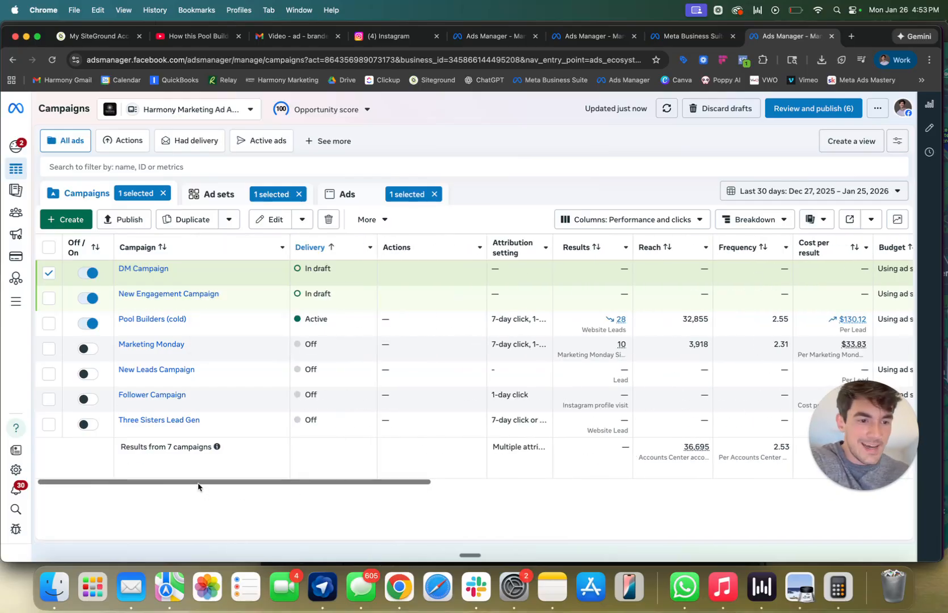
drag(198, 486, 243, 466)
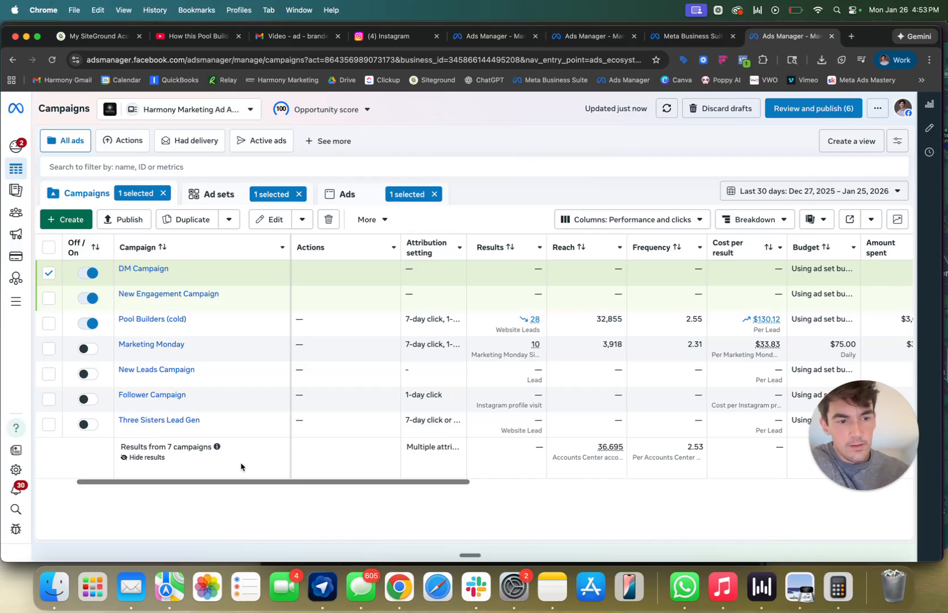